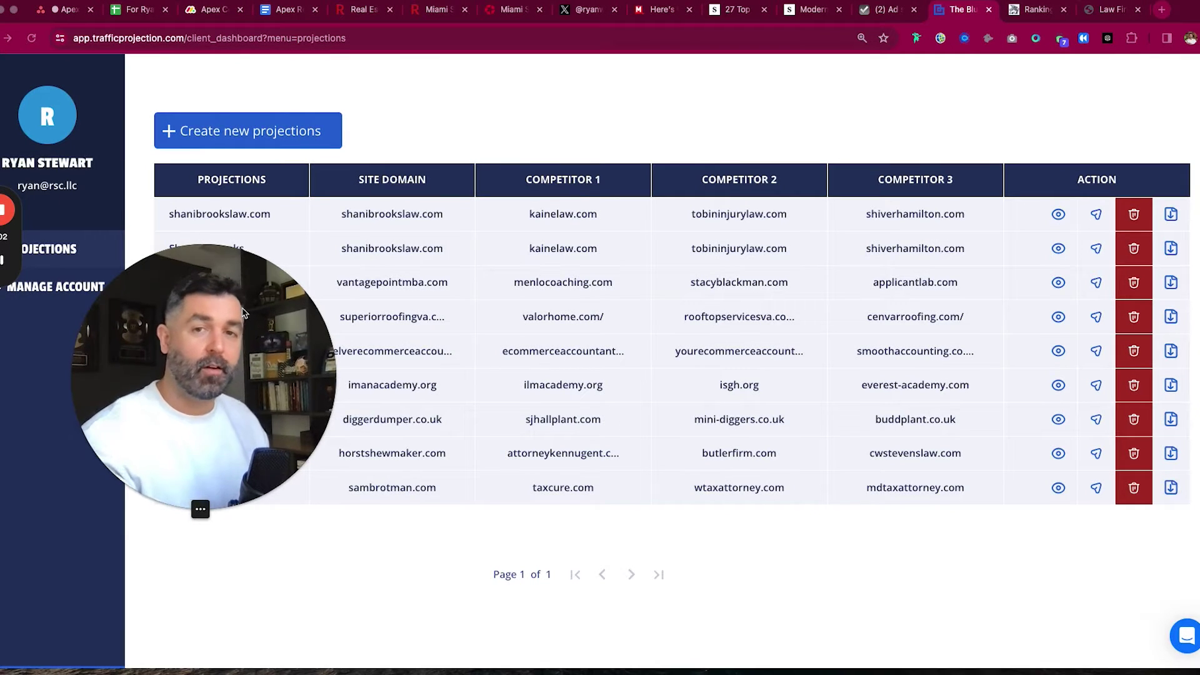
Create a projection named 'WEBRIS Agency' for domain webris.org, keeping United States as the country
left_click_drag(215, 386, 147, 520)
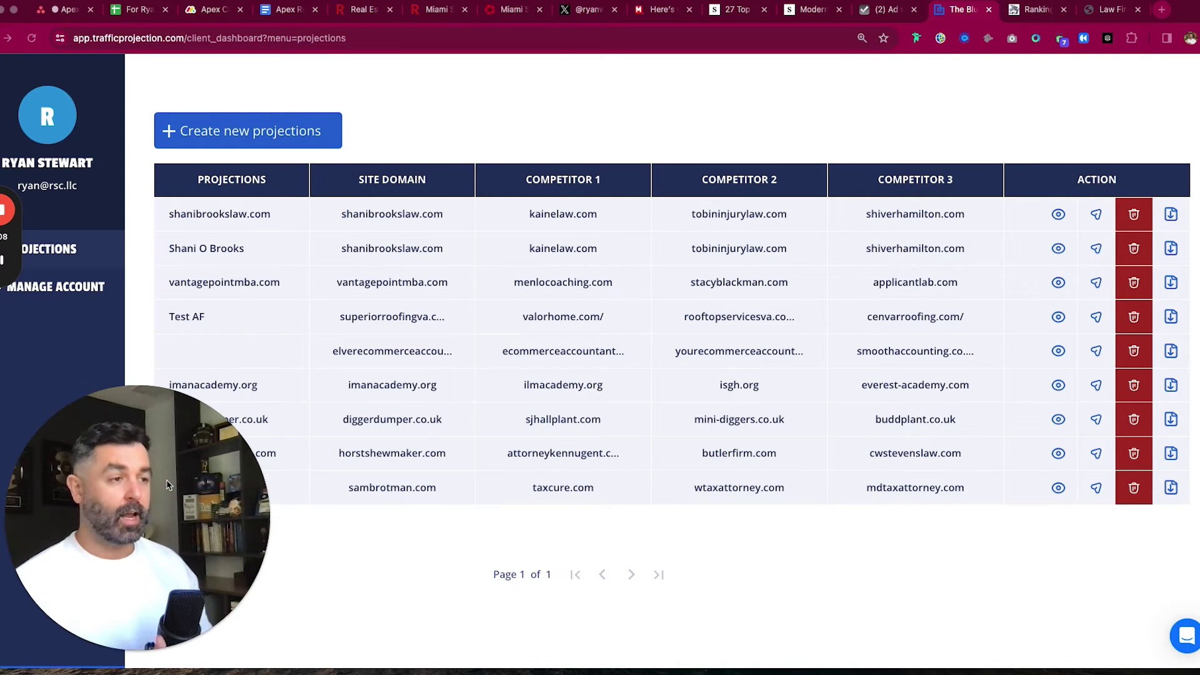
mouse_move(116, 652)
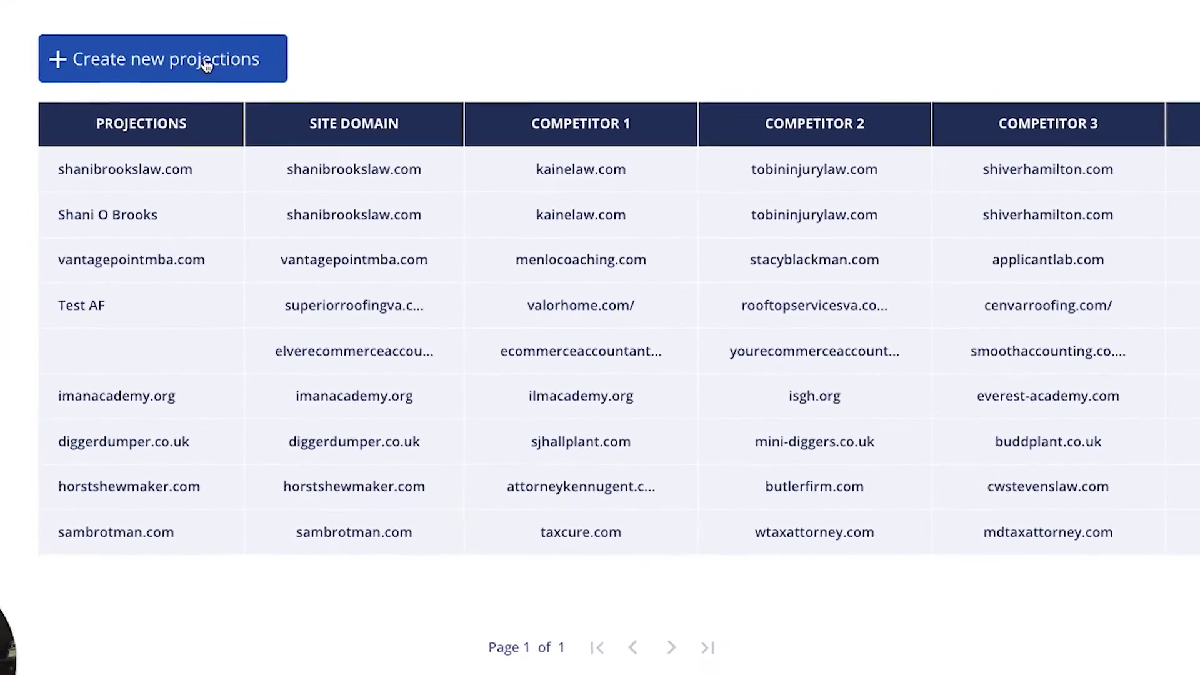
left_click(206, 65)
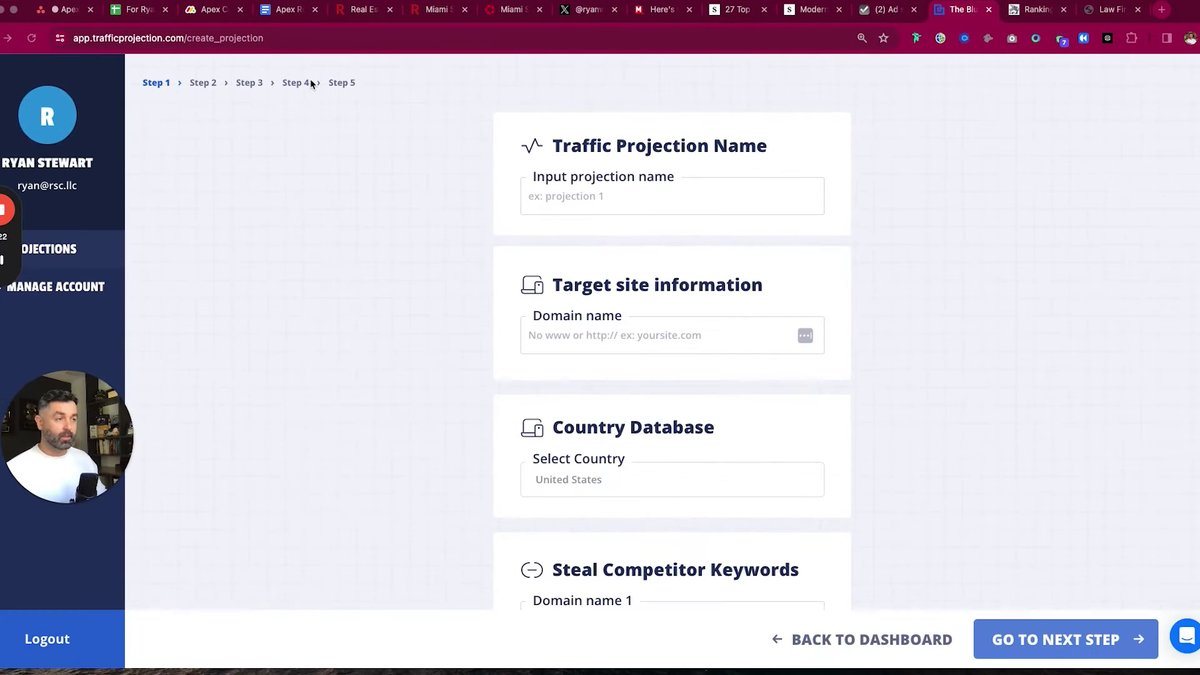
left_click(626, 206)
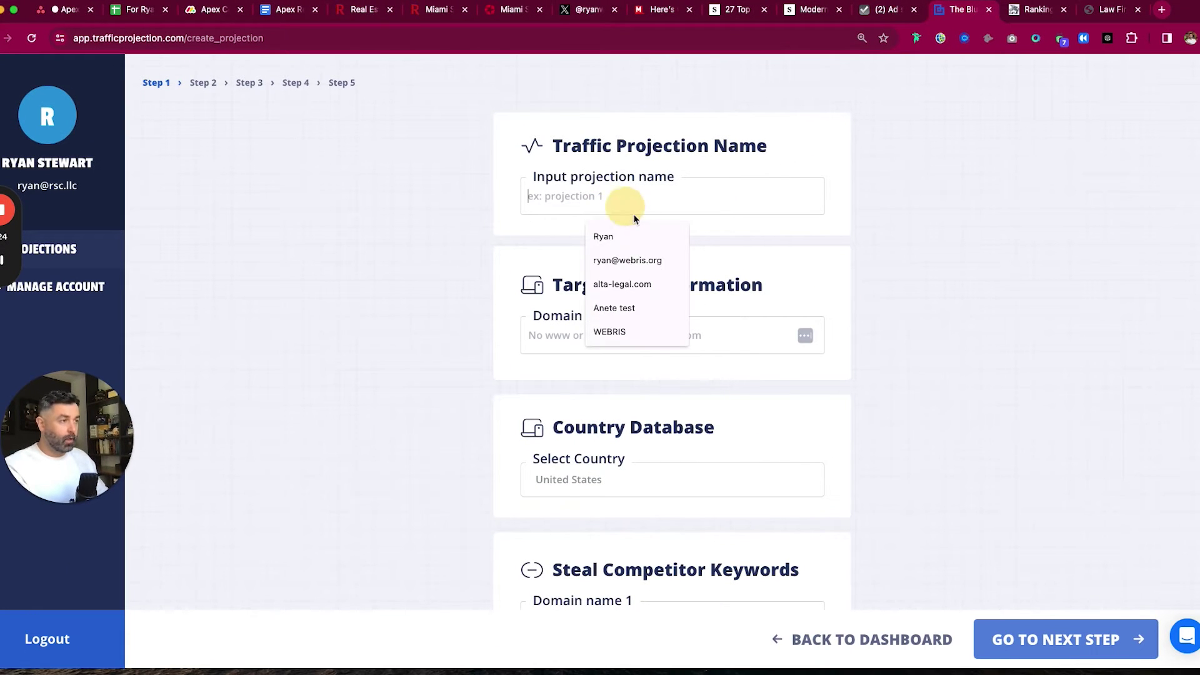
type("WEBRIS")
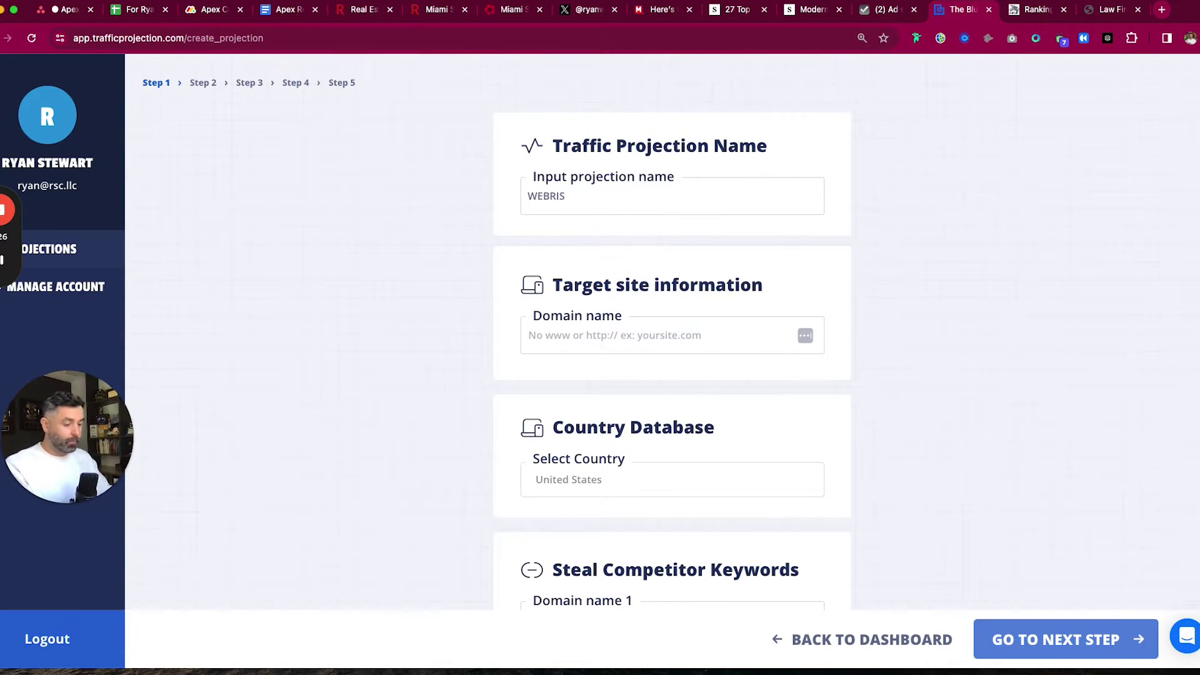
type(" Agency")
left_click(599, 342)
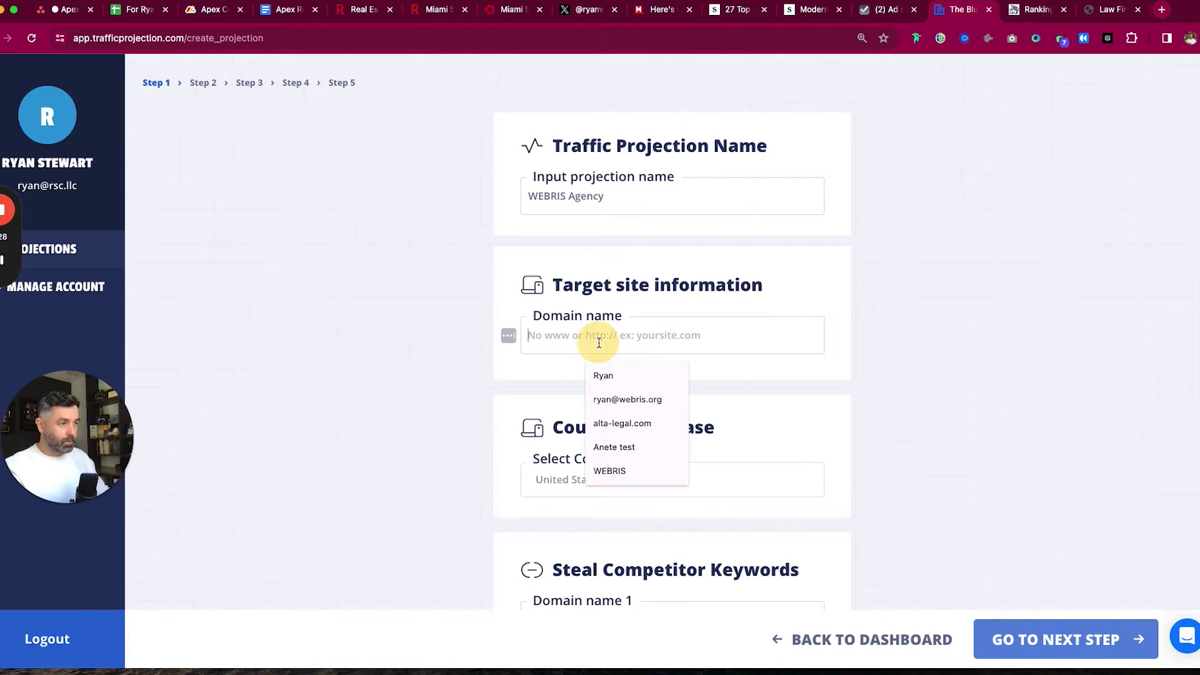
type("webris.org")
scroll(1124, 367, "down", 2)
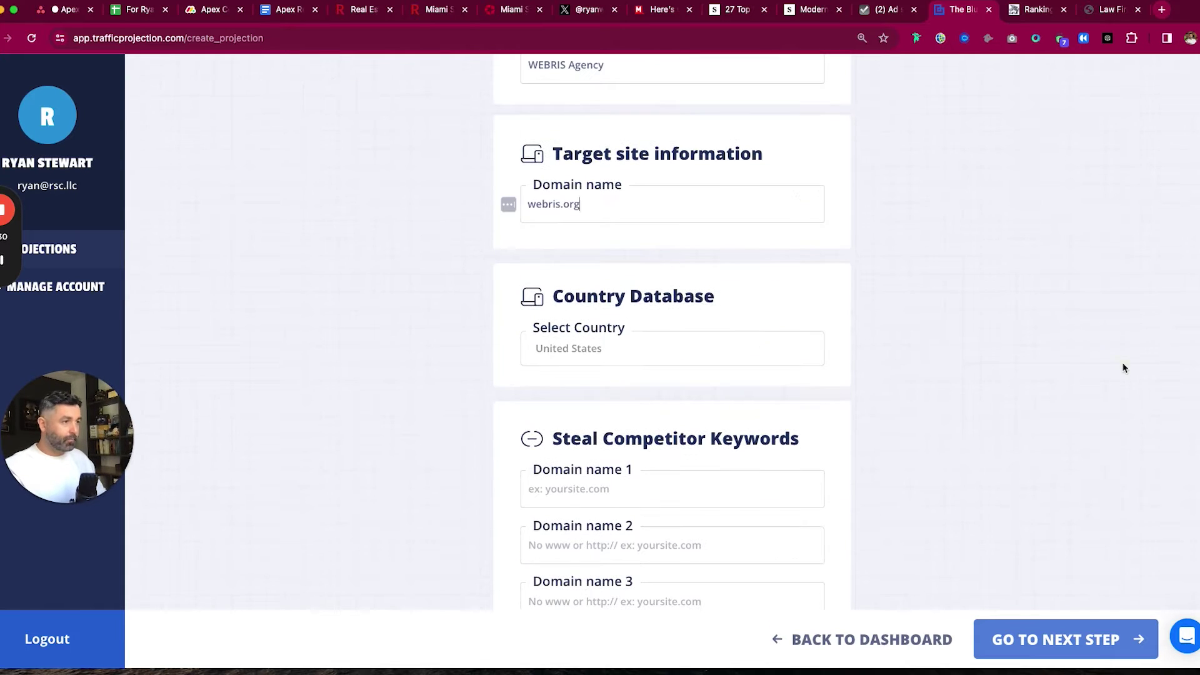
left_click(571, 348)
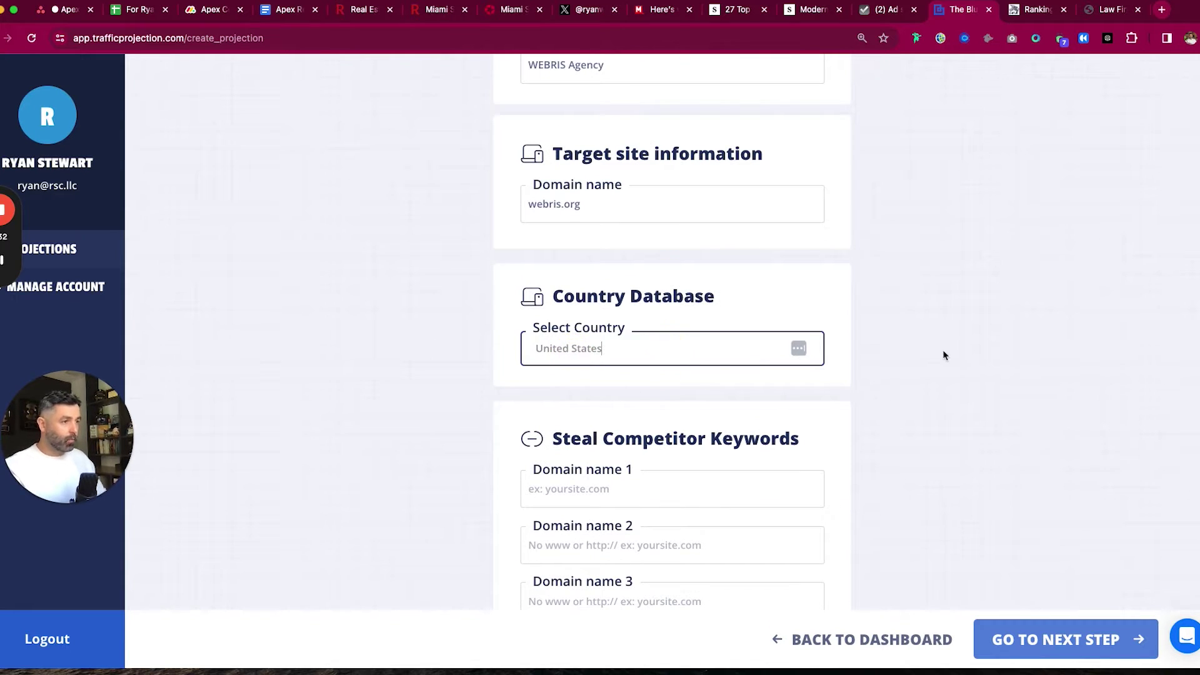
scroll(986, 344, "down", 5)
scroll(985, 343, "up", 2)
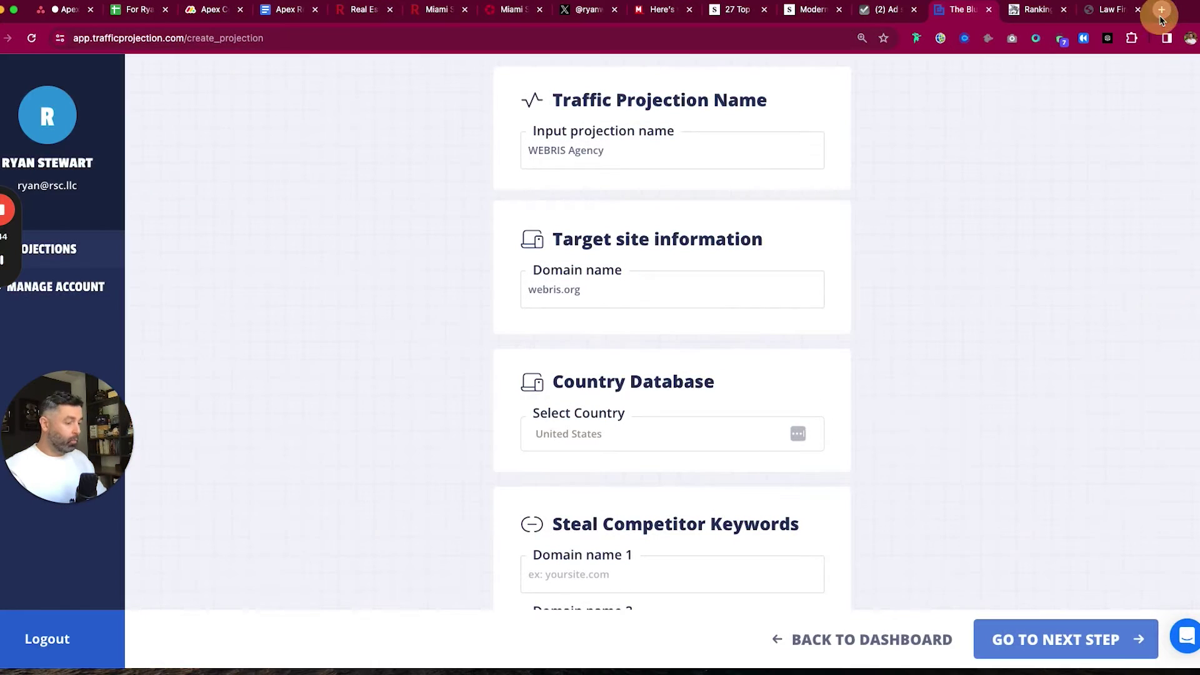
Open the webris.org website in a new browser tab and look over its homepage
left_click(1159, 13)
type("webris.org")
key("Return")
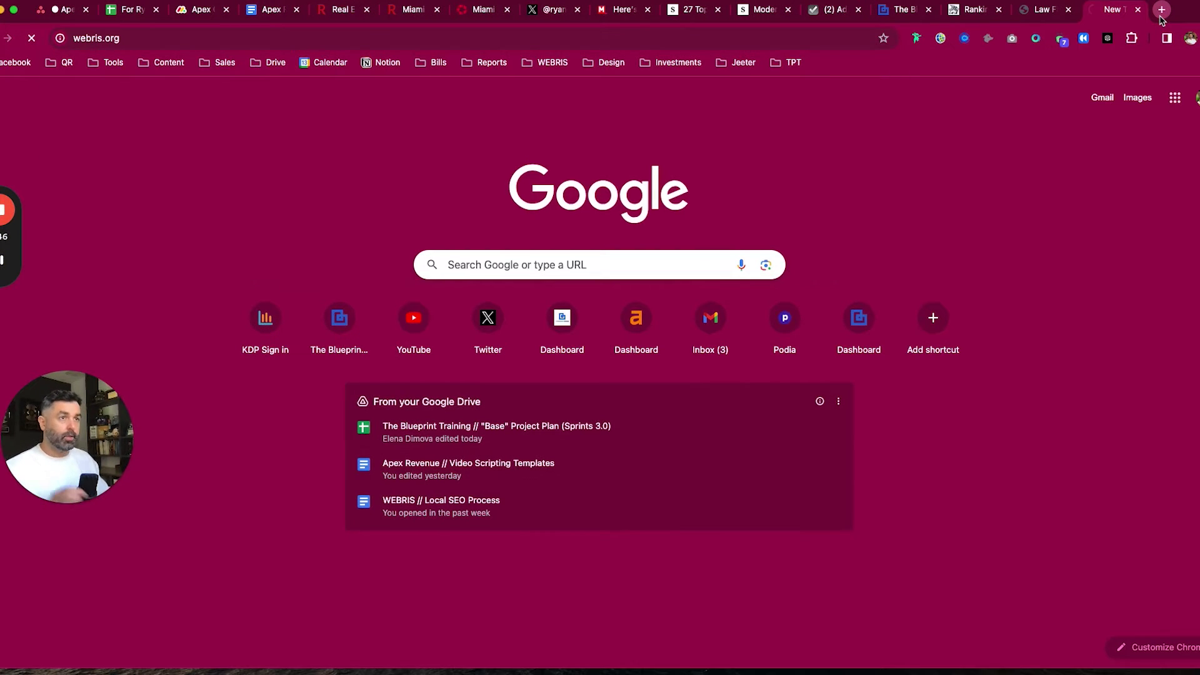
left_click_drag(375, 222, 442, 326)
left_click(444, 336)
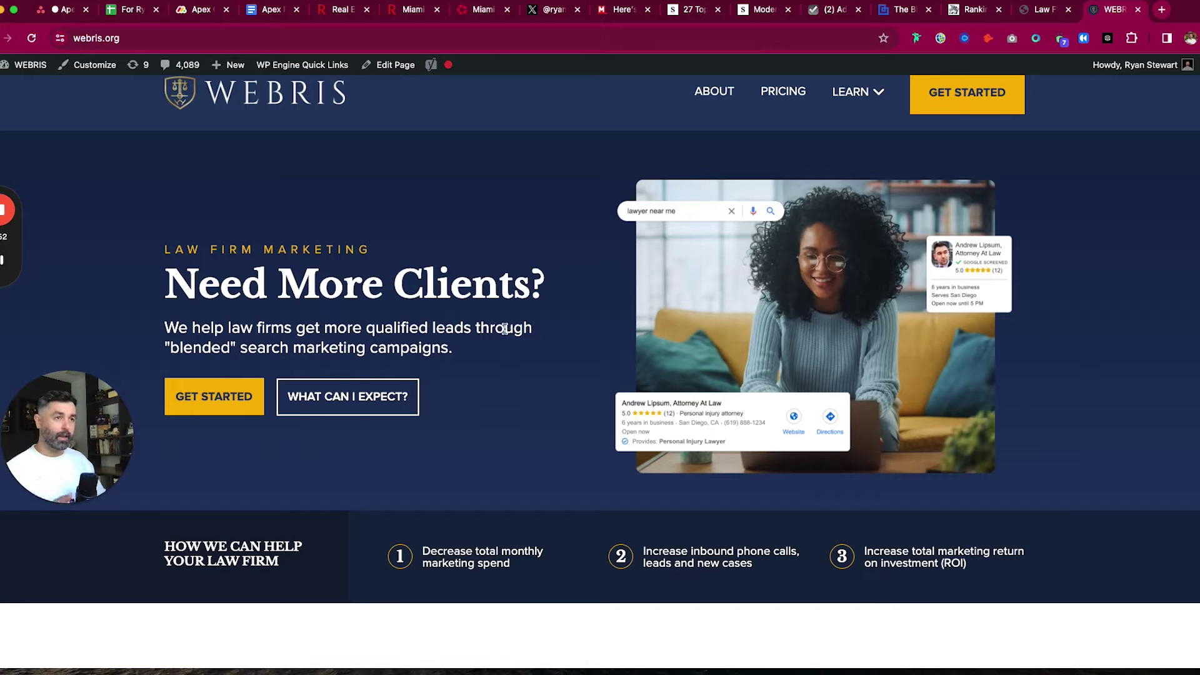
Sign in to Ahrefs and check webris.org's overview: DR 71, 1.8K keywords, 1.2K traffic
left_click(1162, 10)
type("ahref")
key("Return")
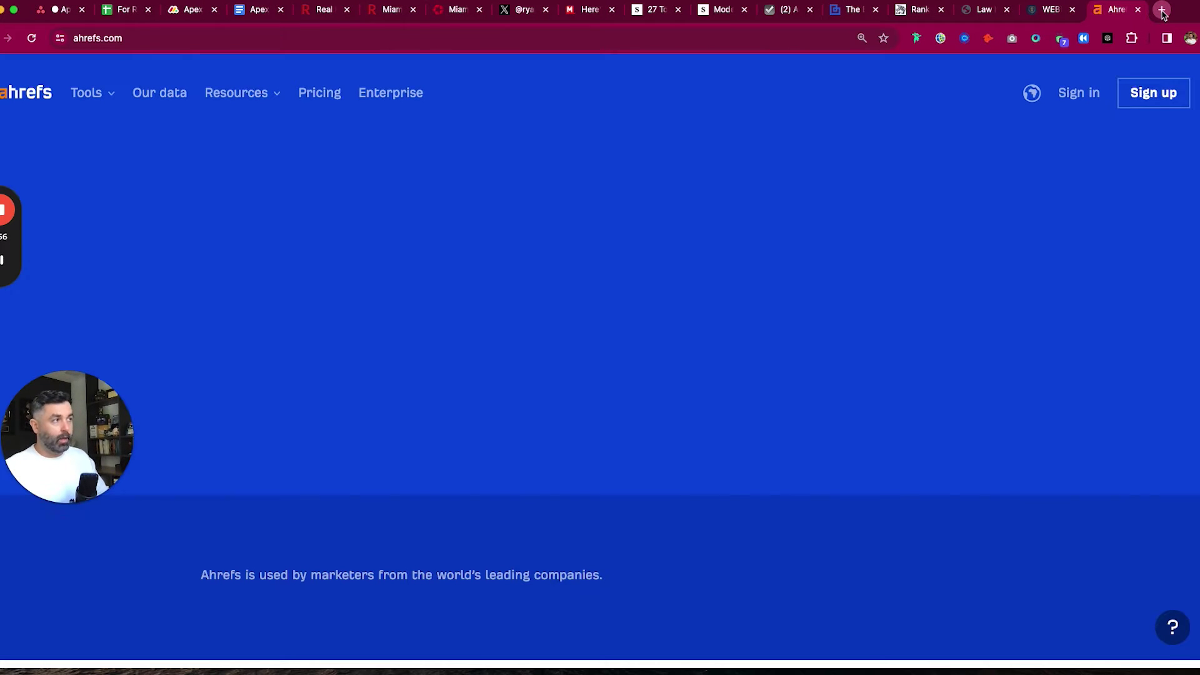
left_click(1079, 93)
left_click(1045, 9)
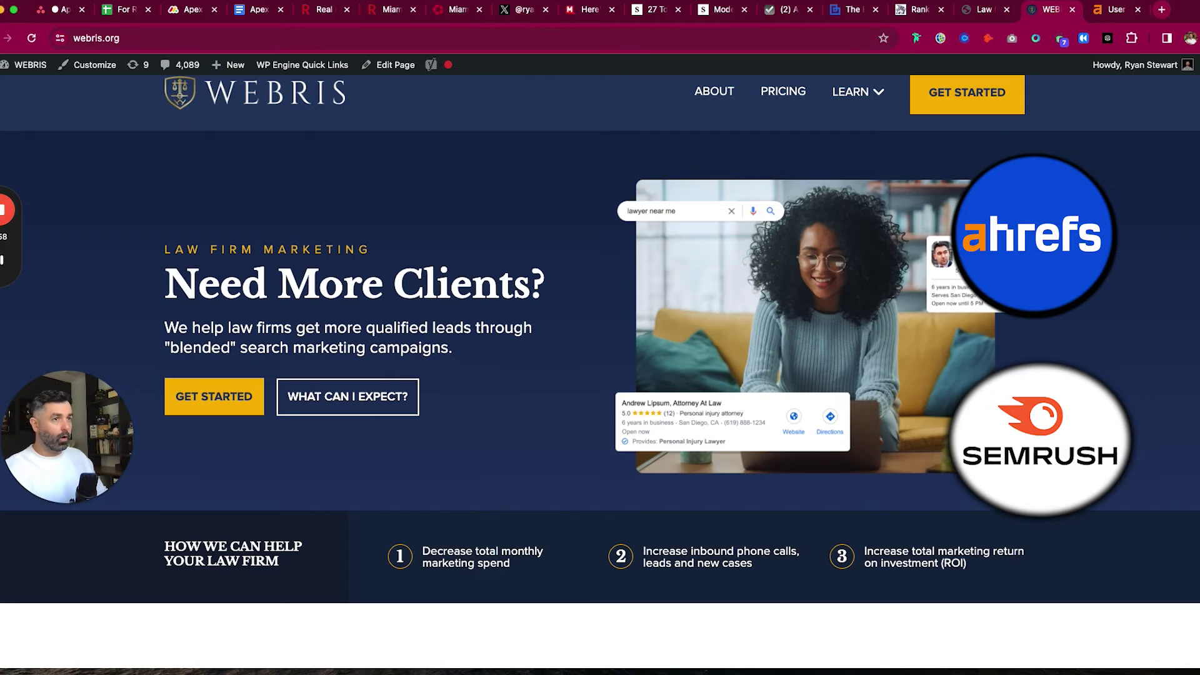
left_click(128, 36)
left_click(1105, 11)
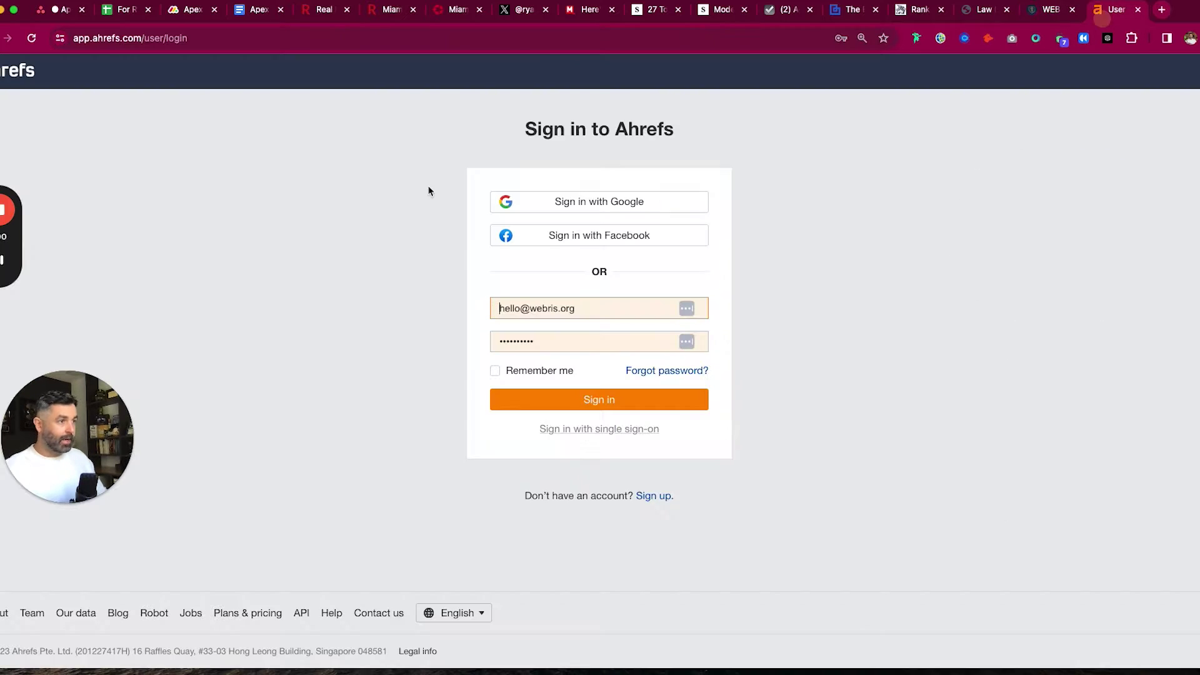
left_click(544, 403)
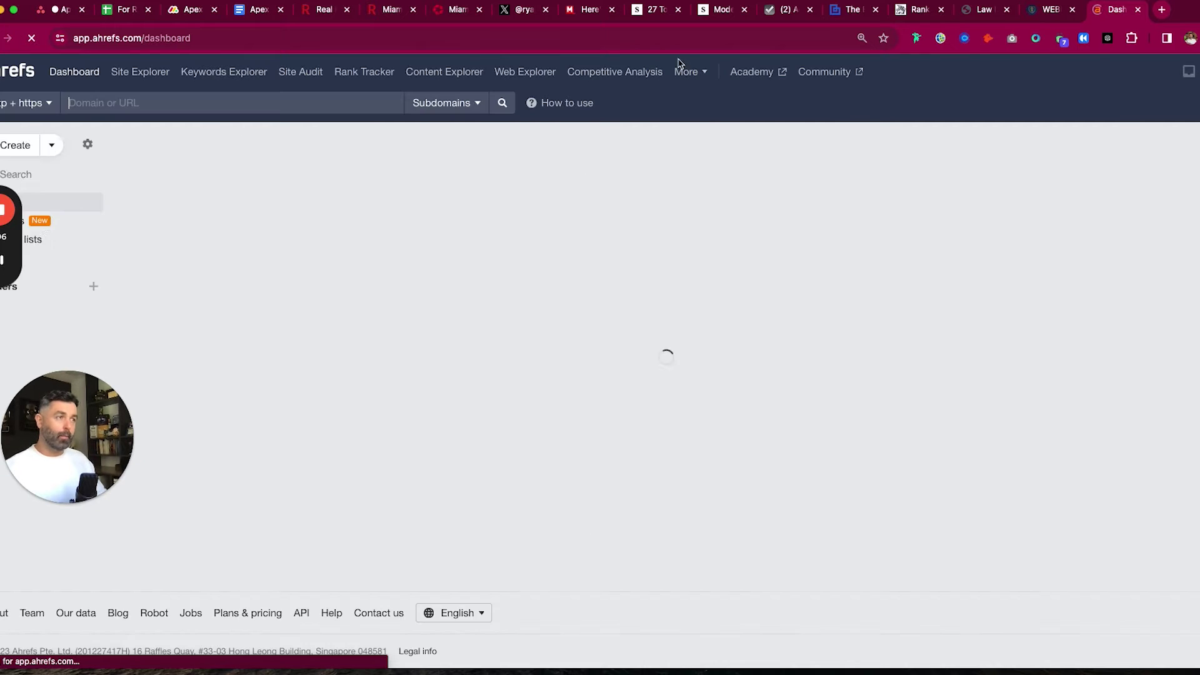
left_click(502, 109)
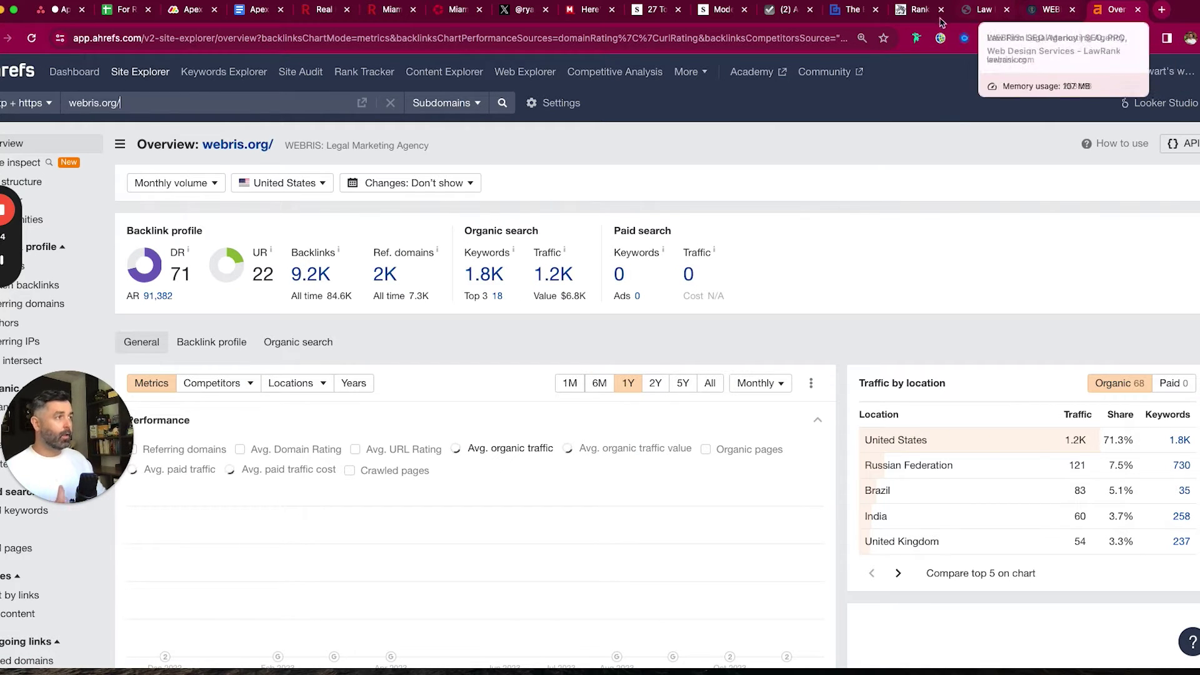
left_click(851, 9)
scroll(577, 358, "down", 5)
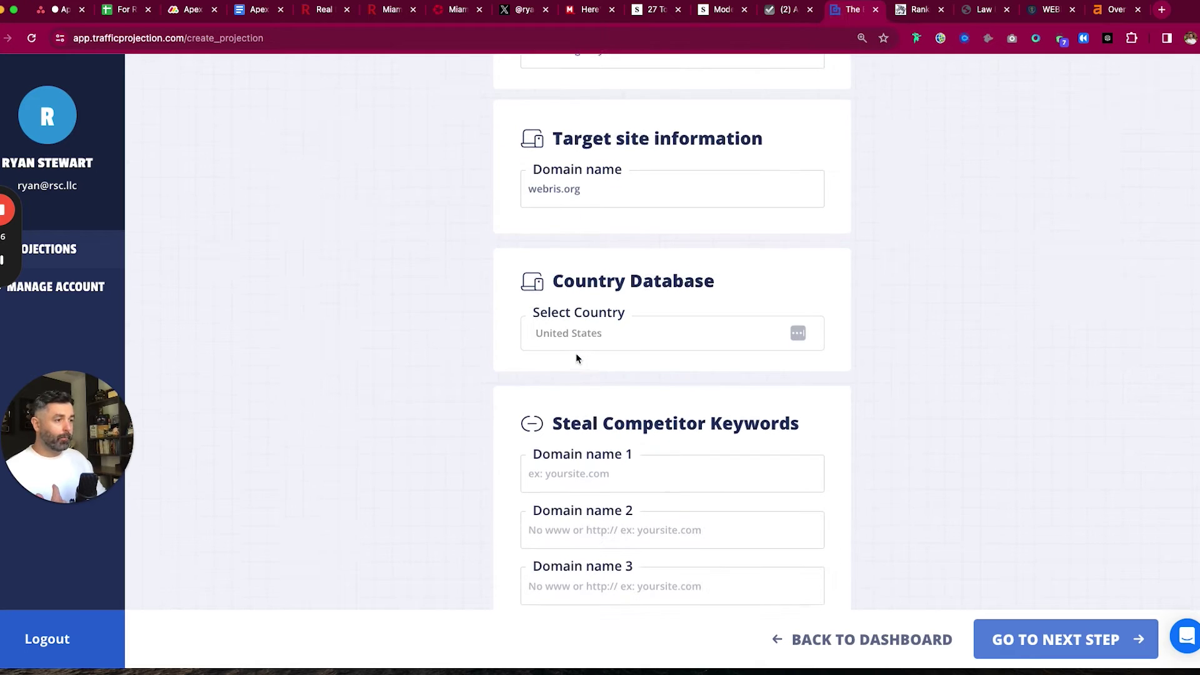
scroll(591, 275, "down", 1)
left_click_drag(599, 468, 519, 406)
left_click(609, 408)
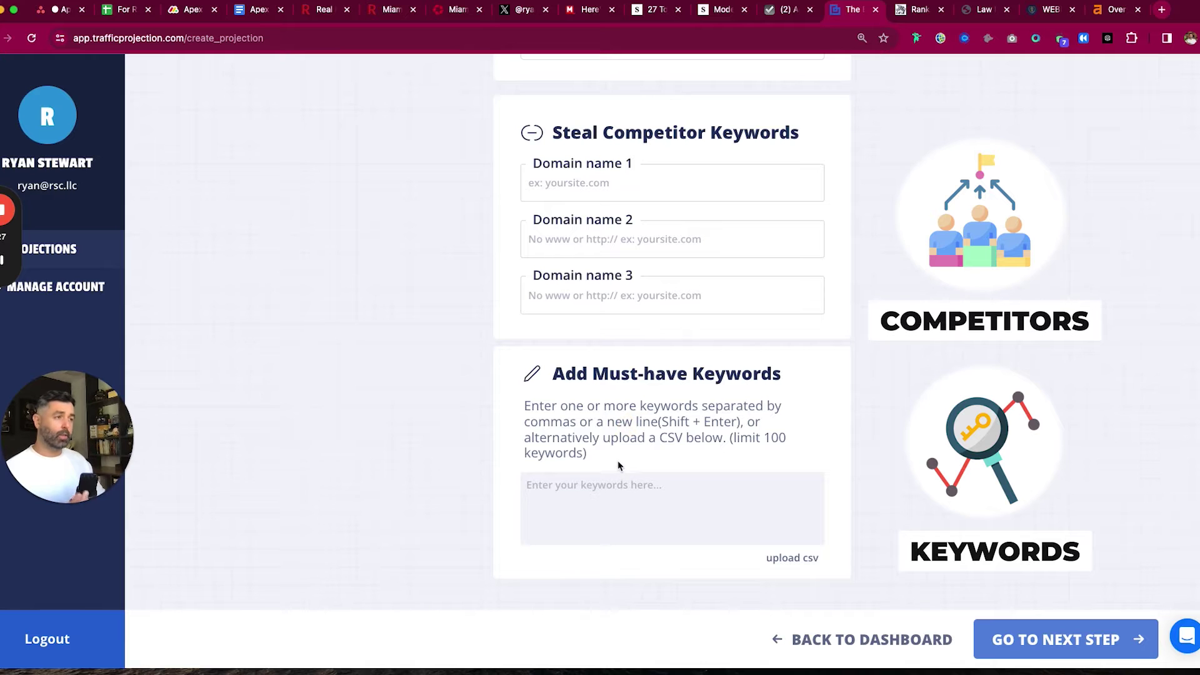
scroll(620, 462, "up", 1)
scroll(603, 206, "up", 4)
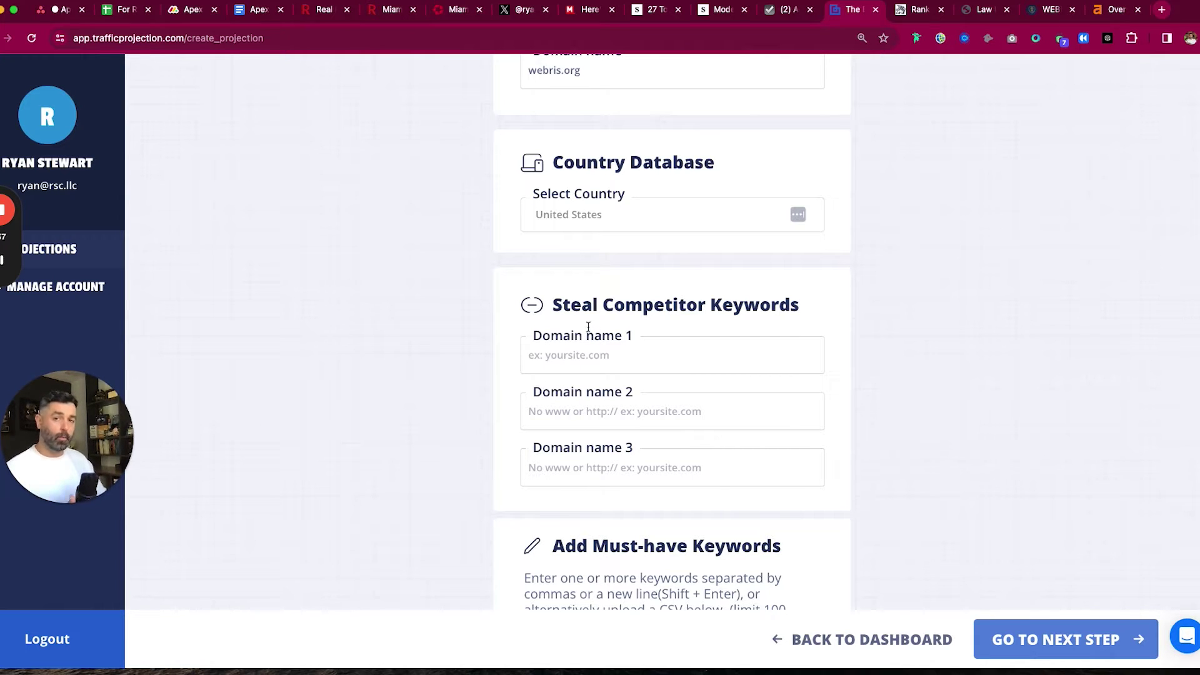
scroll(600, 316, "up", 1)
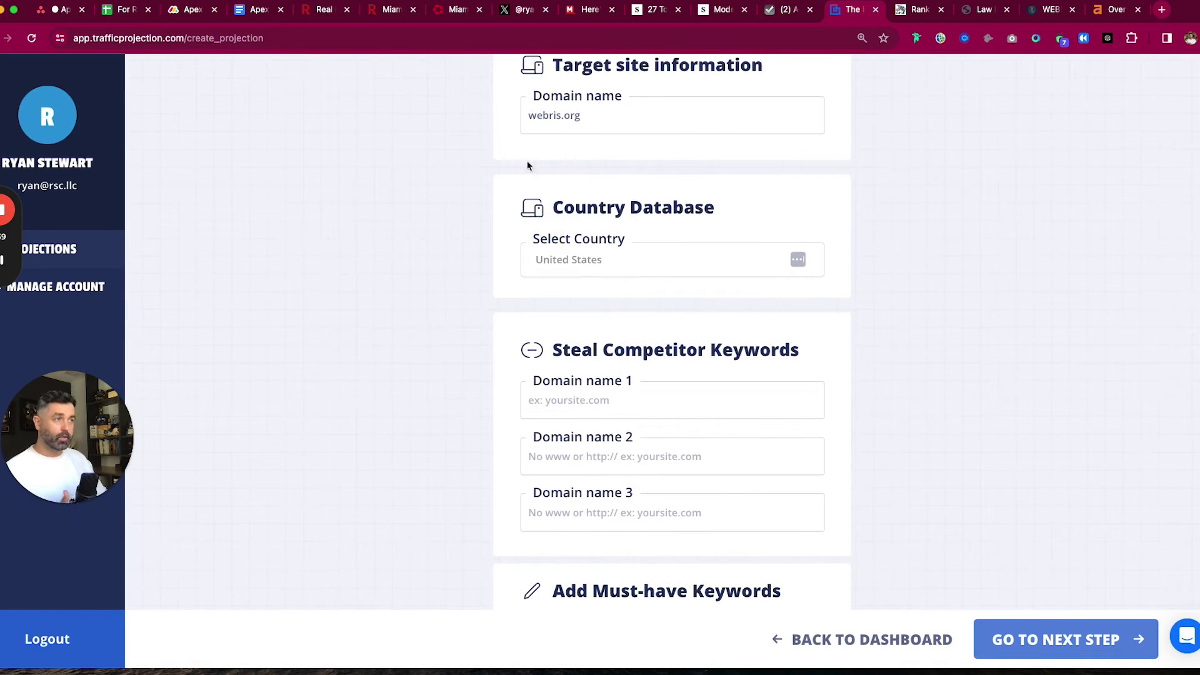
scroll(852, 208, "down", 5)
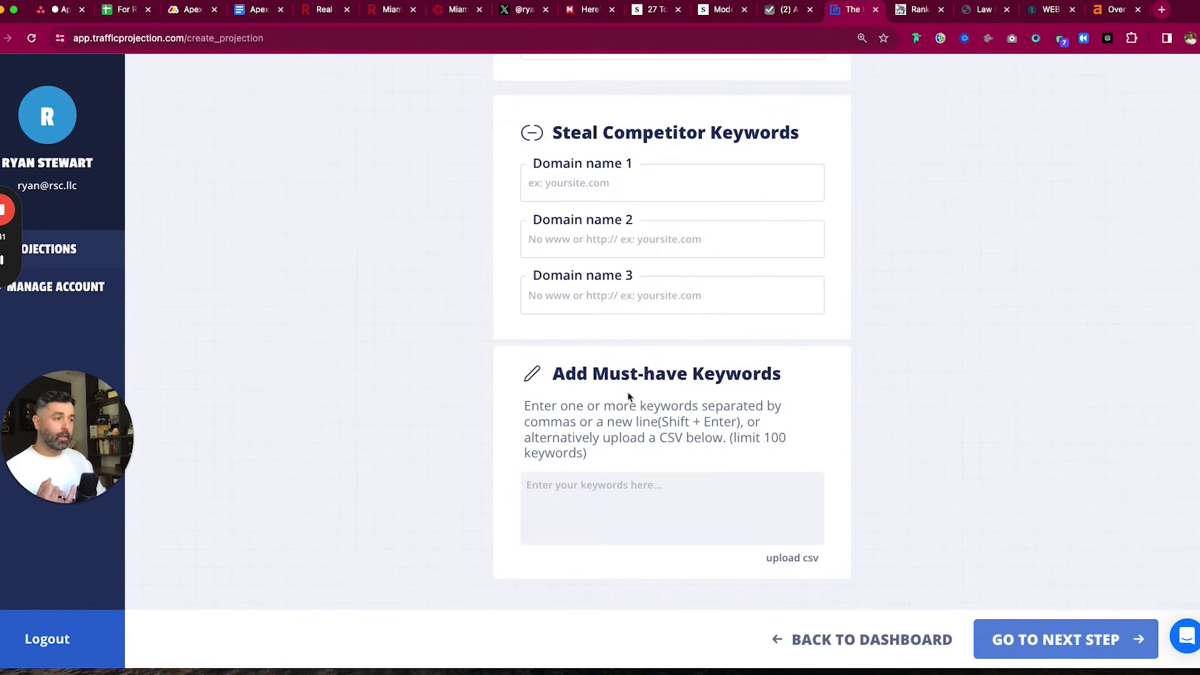
left_click_drag(553, 366, 602, 451)
left_click(760, 438)
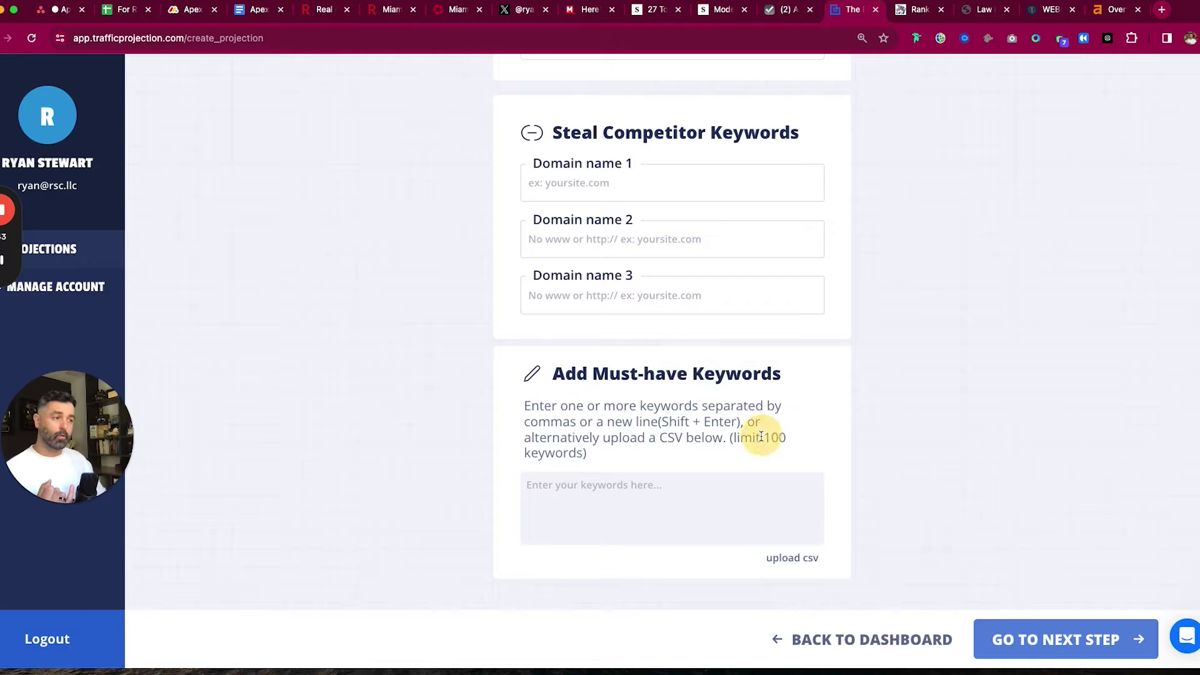
Enter 'legal marketing agency', 'marketing agency for law firms' and 'seo for law firms' as must-have keywords
left_click(613, 494)
type("legal marketing agency")
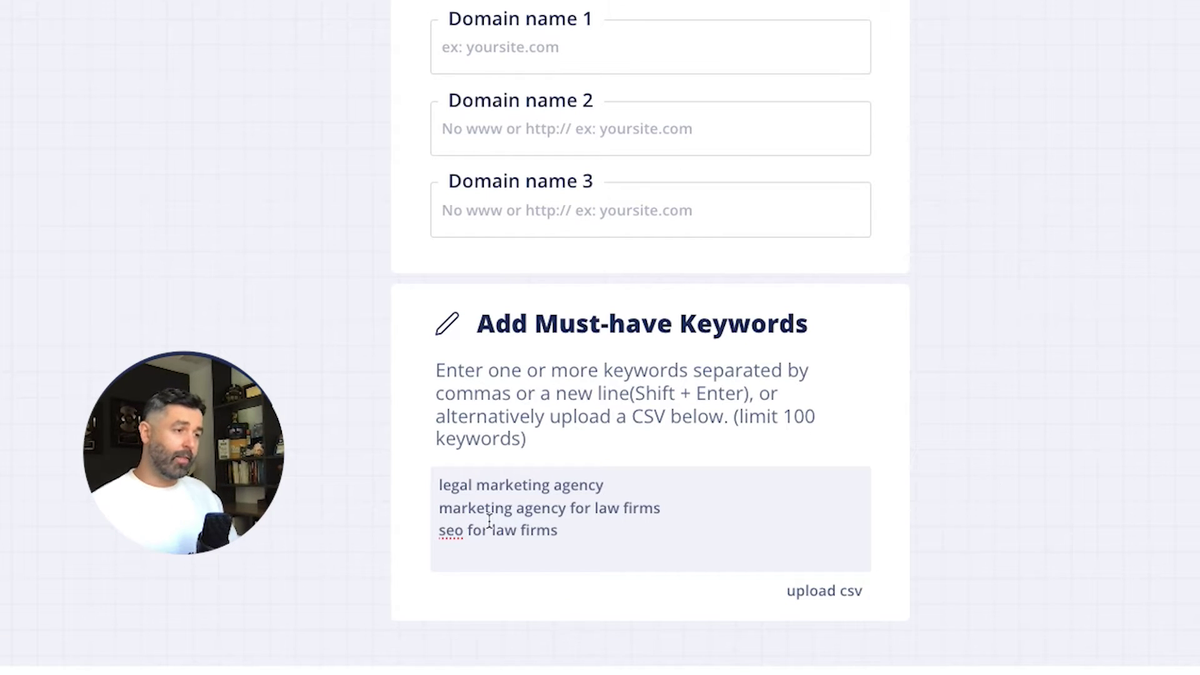
scroll(638, 169, "up", 1)
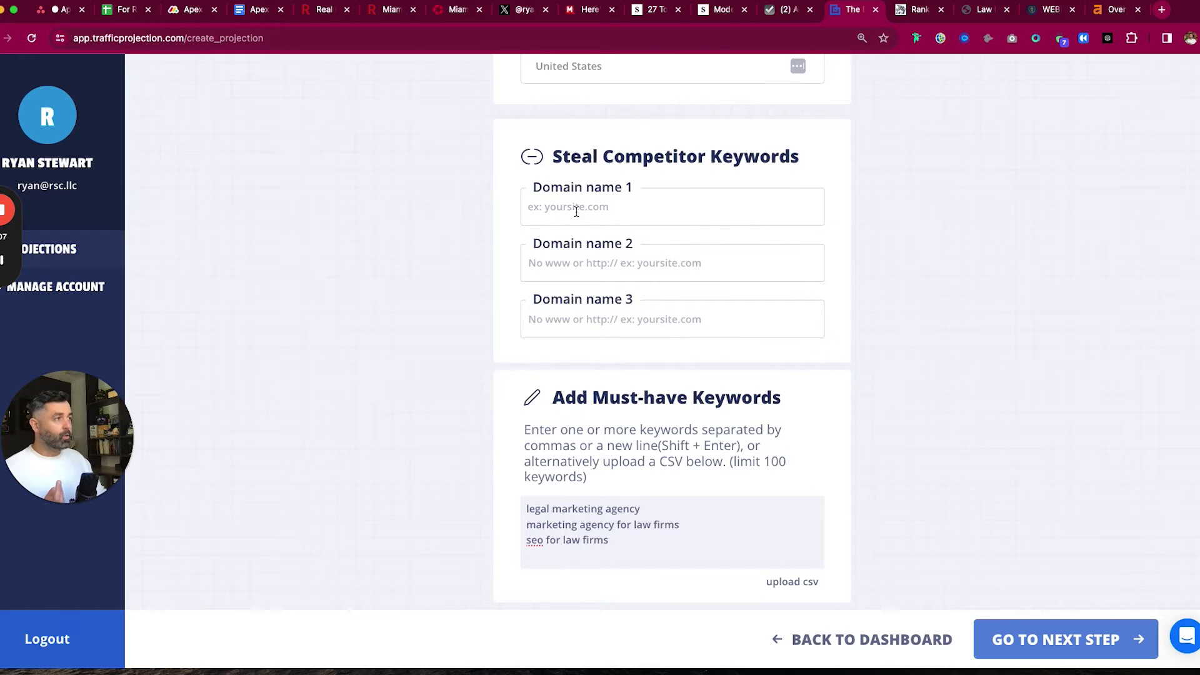
left_click(576, 211)
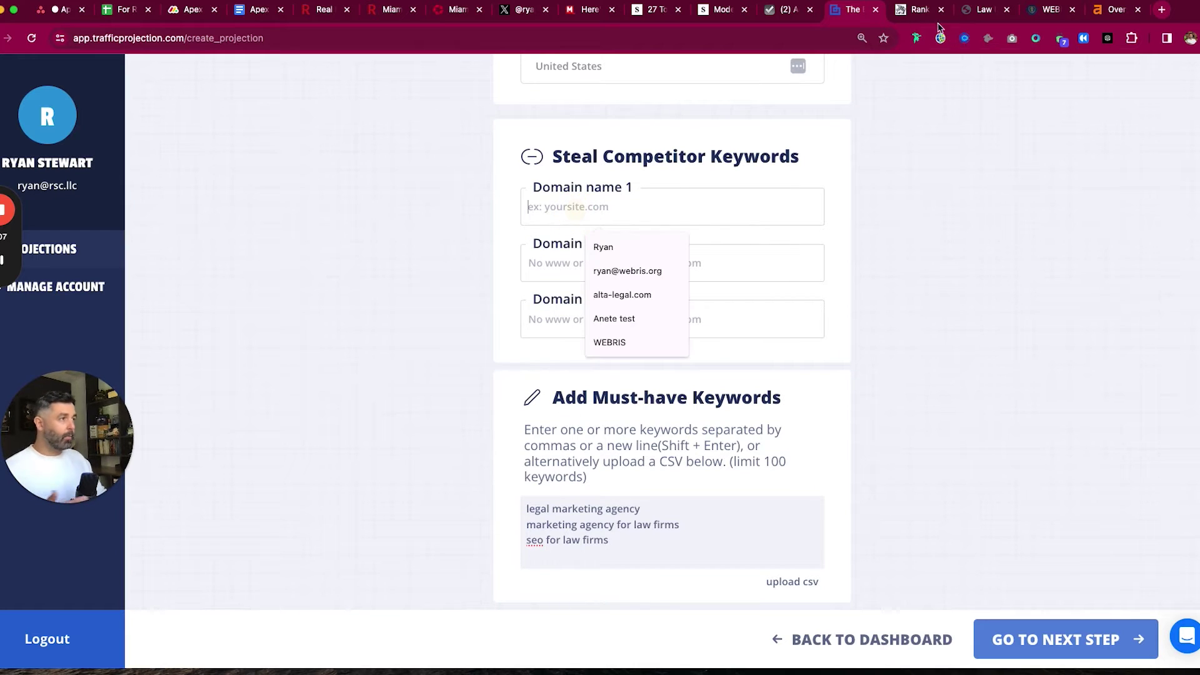
left_click(919, 10)
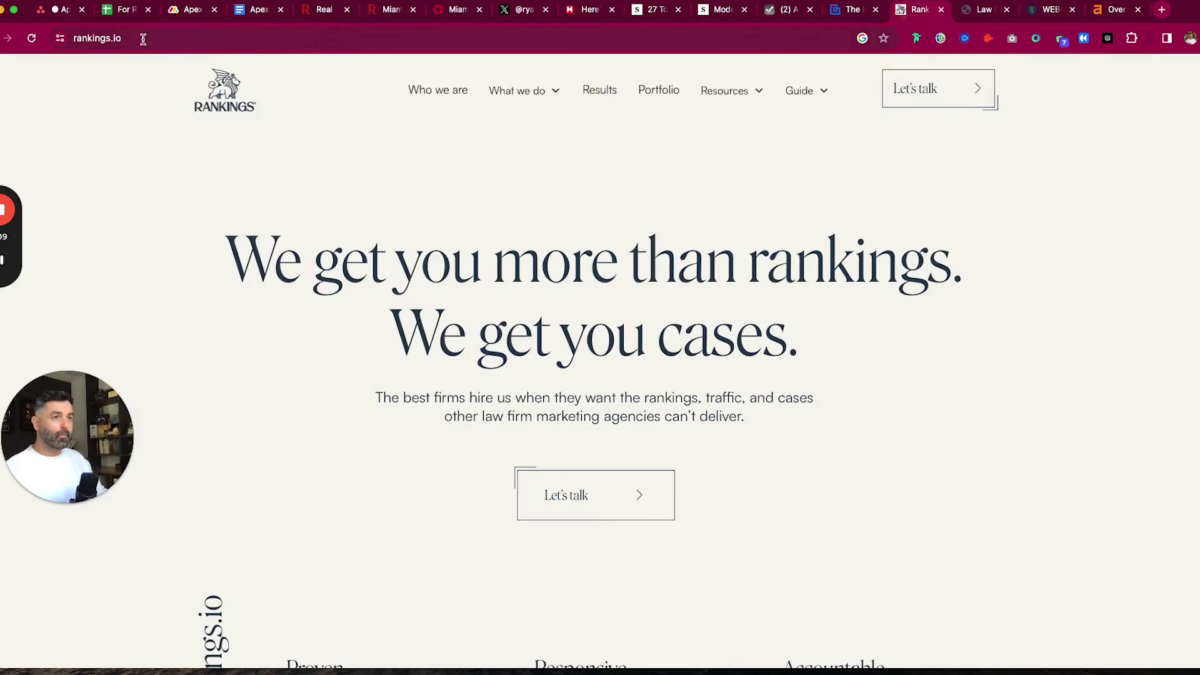
left_click(144, 40)
key("super+c")
key("super+w")
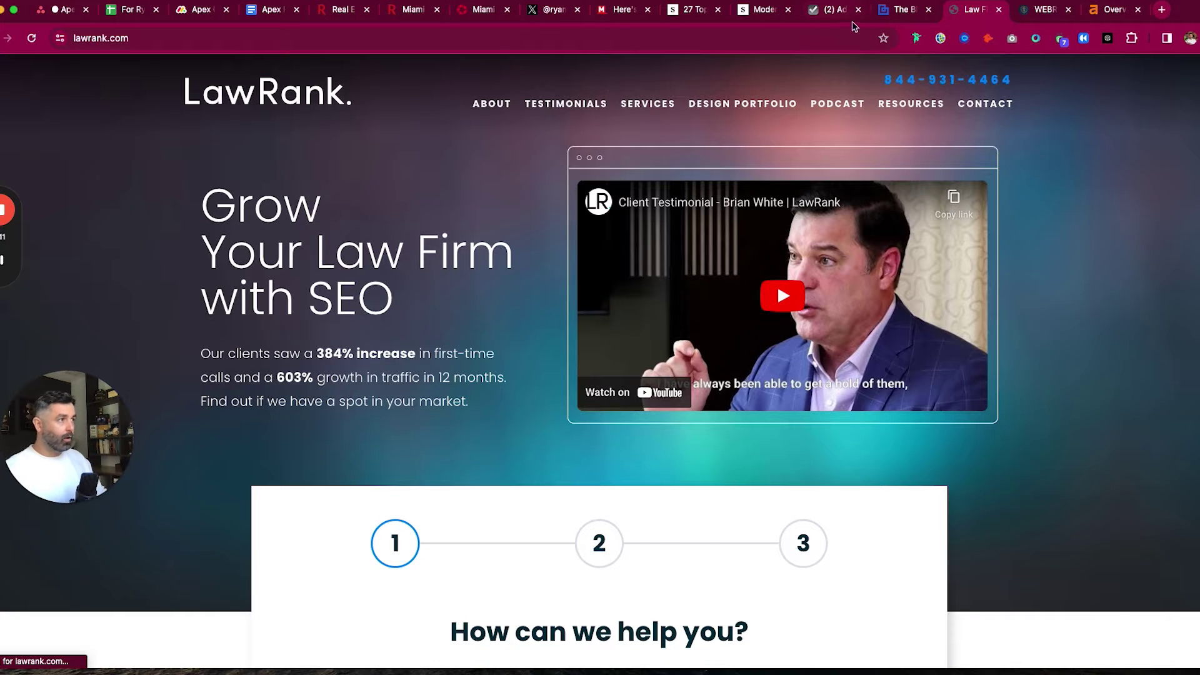
left_click(888, 10)
left_click(625, 198)
key("super+v")
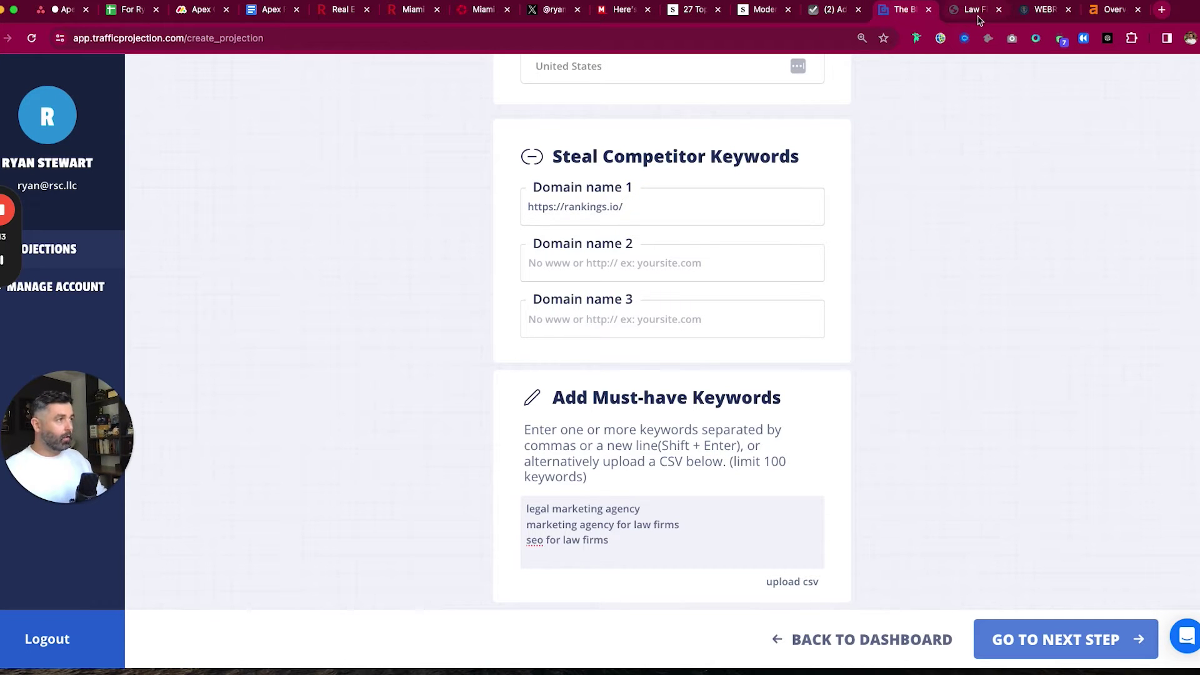
left_click_drag(563, 198, 504, 194)
key("BackSpace")
key("Delete")
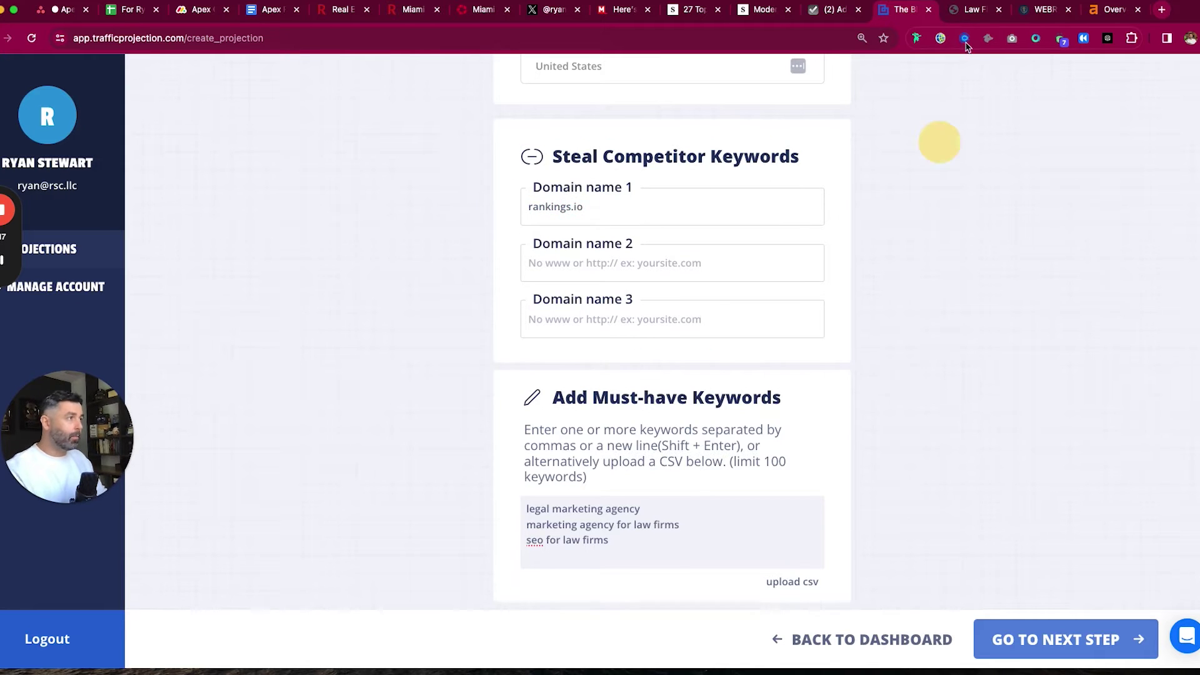
left_click(970, 9)
left_click(267, 37)
key("ctrl+c")
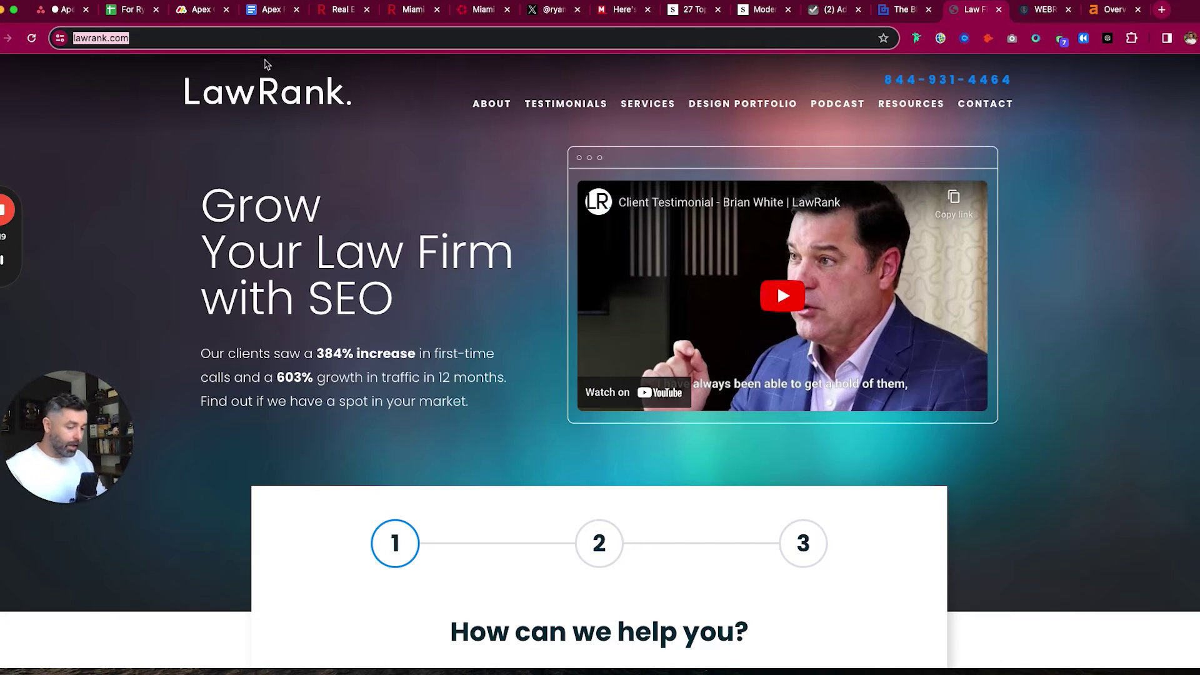
key("ctrl+w")
left_click(956, 9)
left_click(550, 263)
key("ctrl+v")
left_click_drag(567, 270, 459, 259)
key("BackSpace")
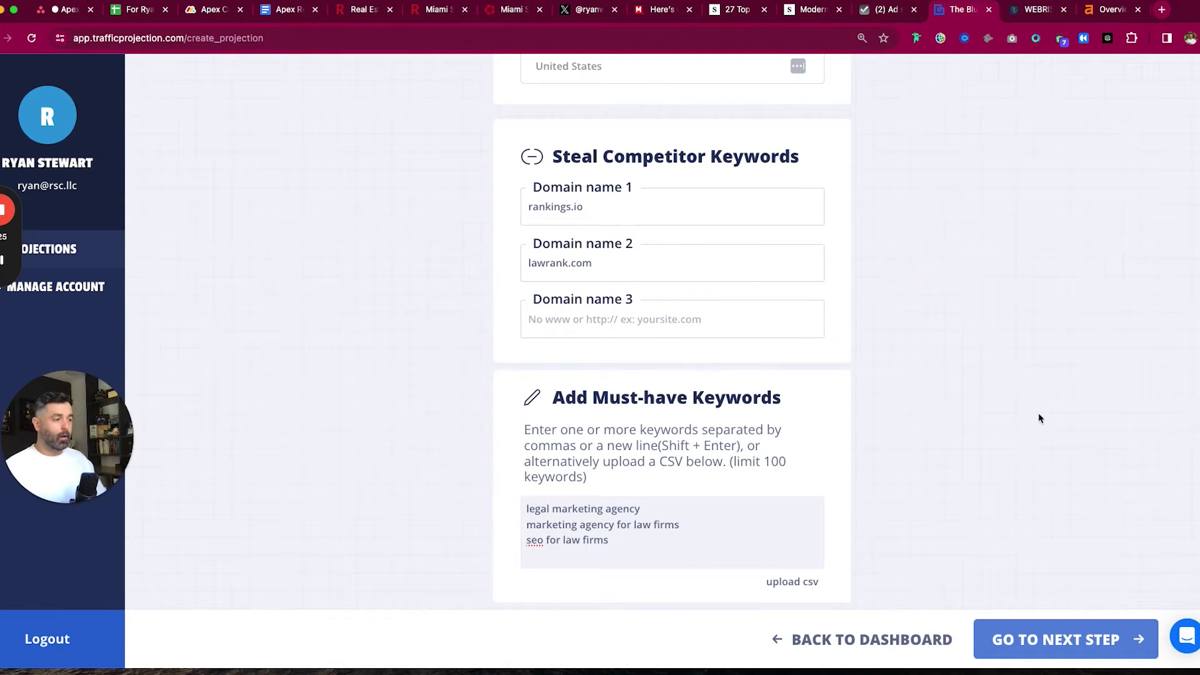
left_click(1069, 635)
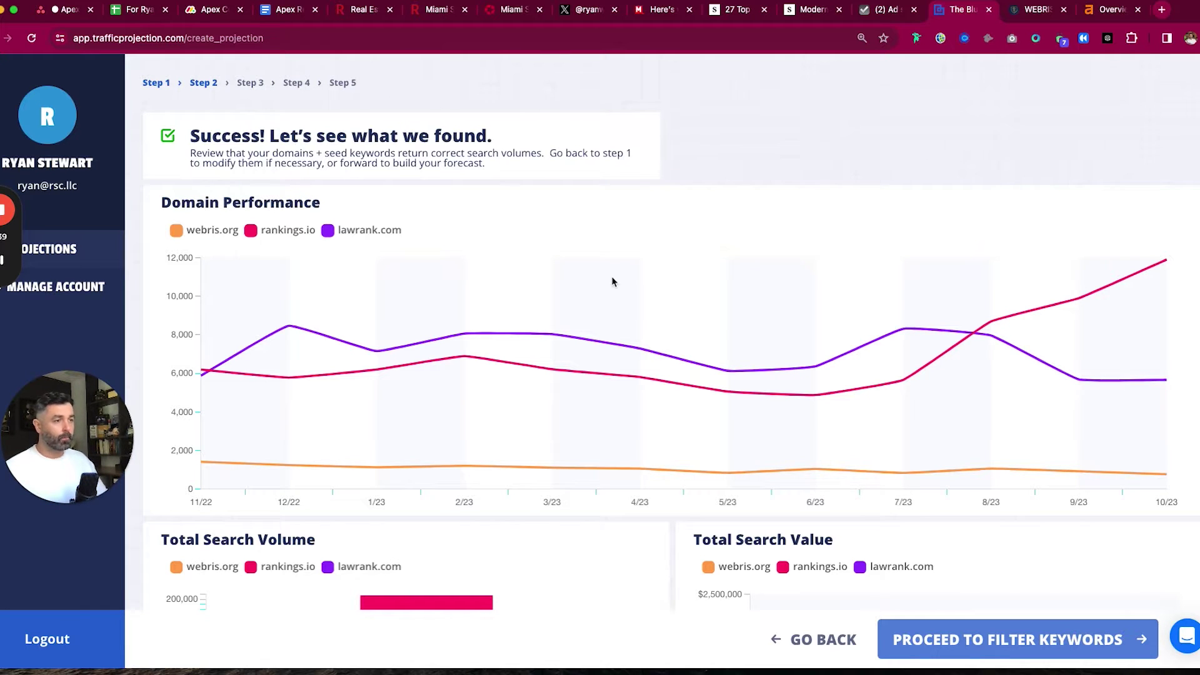
Compare webris.org against rankings.io and lawrank.com chart lines and bar charts, then proceed to keyword filtering
scroll(603, 262, "down", 1)
left_click(341, 228)
left_click(286, 228)
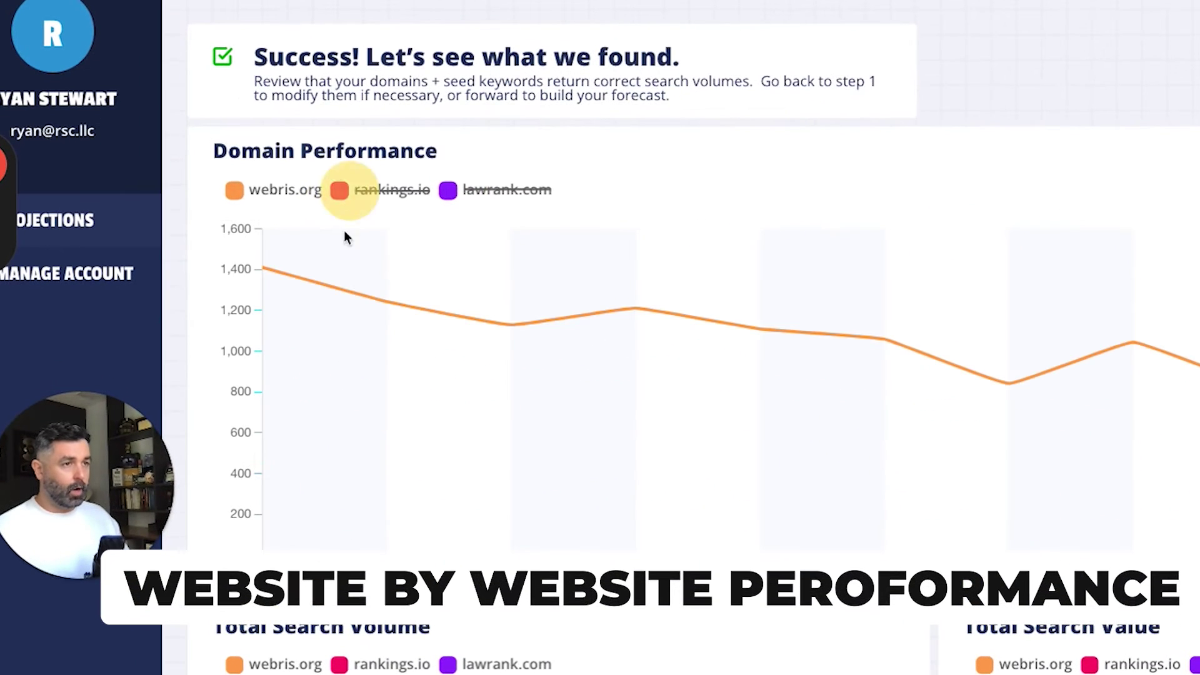
left_click(505, 190)
left_click(380, 189)
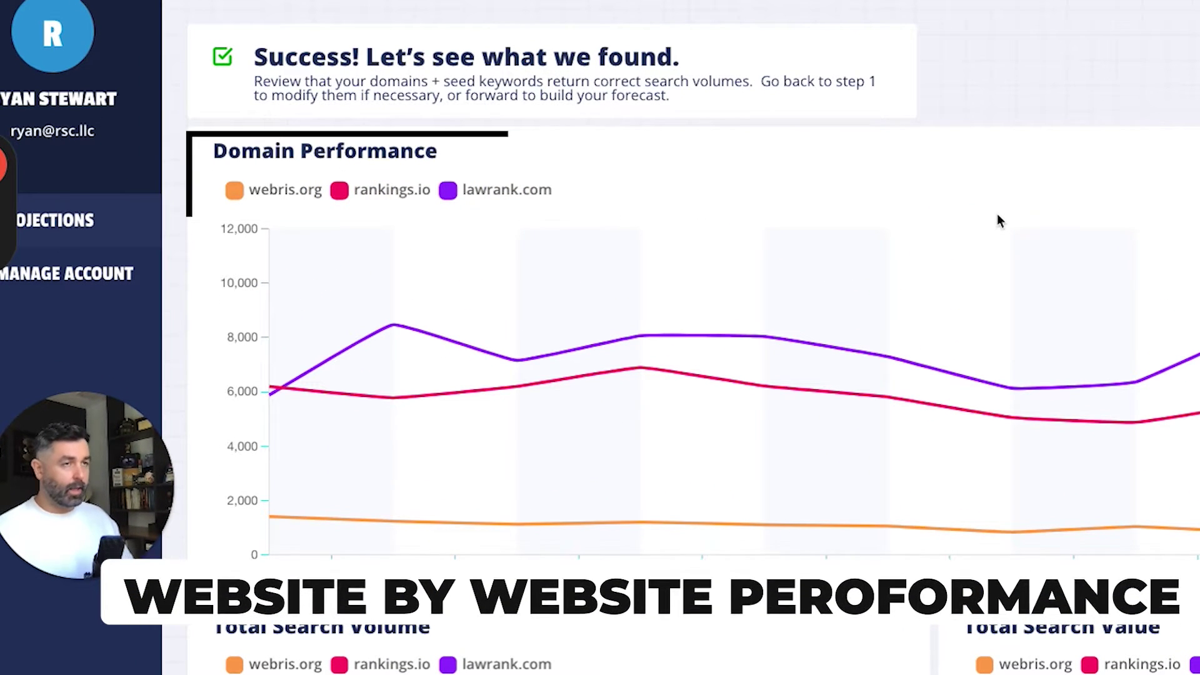
scroll(995, 215, "down", 5)
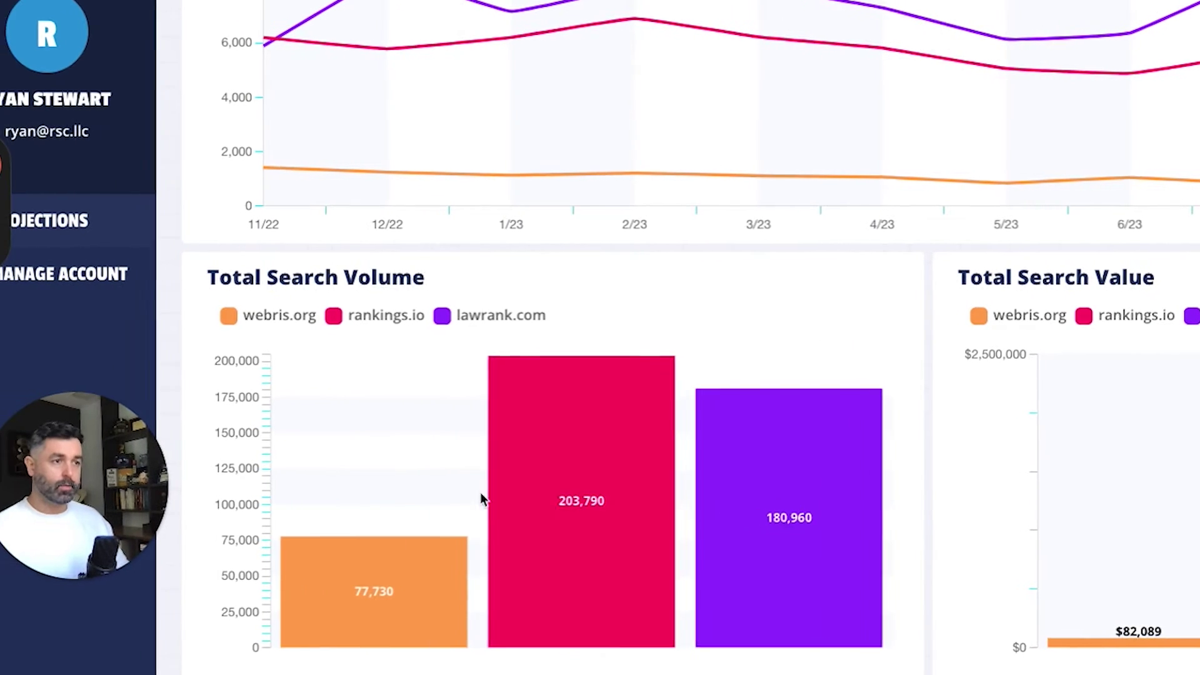
scroll(508, 309, "up", 5)
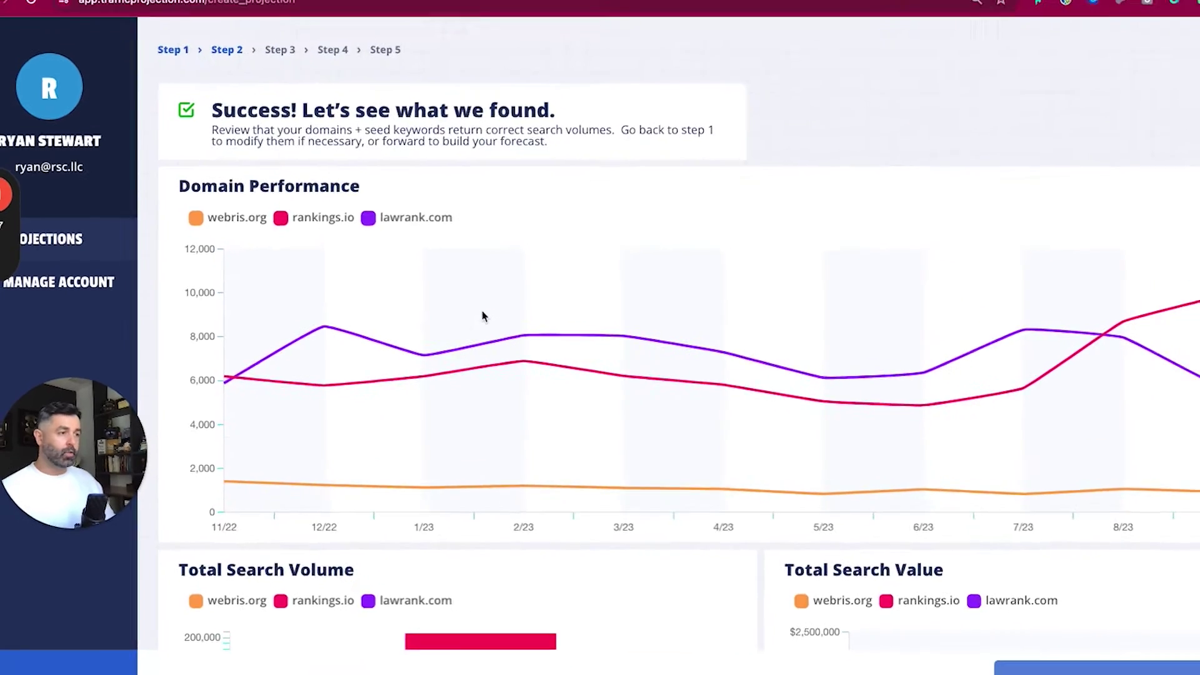
scroll(673, 367, "down", 4)
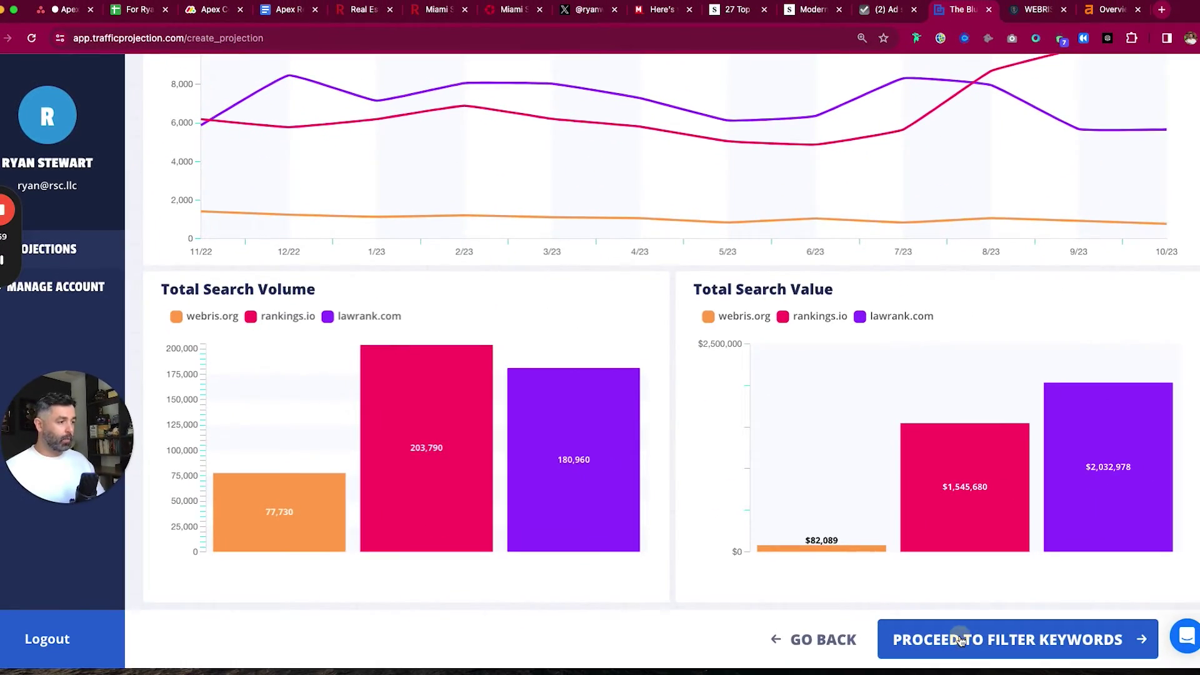
left_click(960, 641)
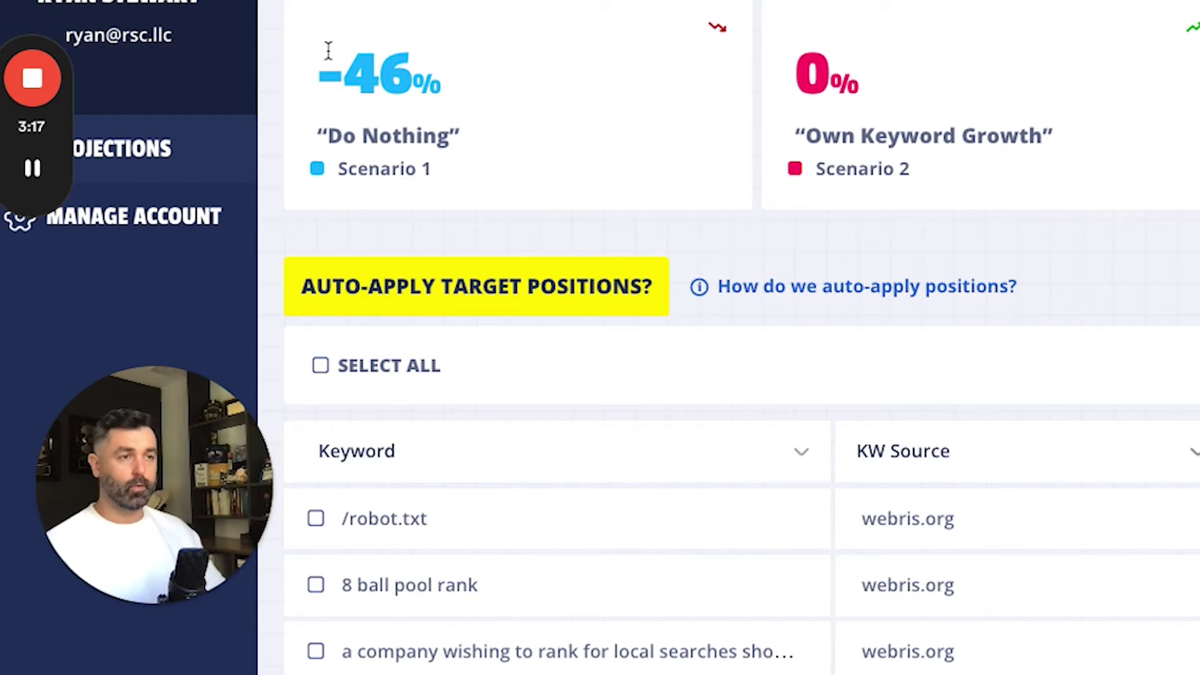
Review the Step 3 forecast, noting the -46% Do Nothing figure and the Scenario 2 keyword table
left_click_drag(343, 50, 416, 98)
left_click(417, 97)
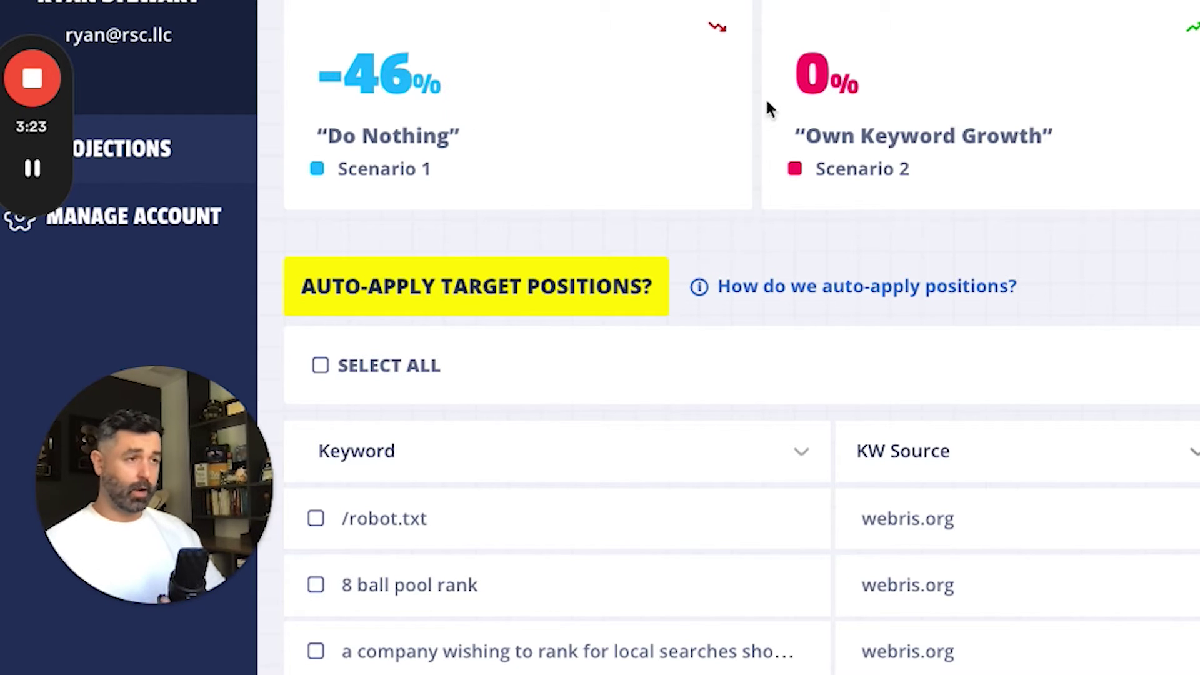
left_click(834, 70)
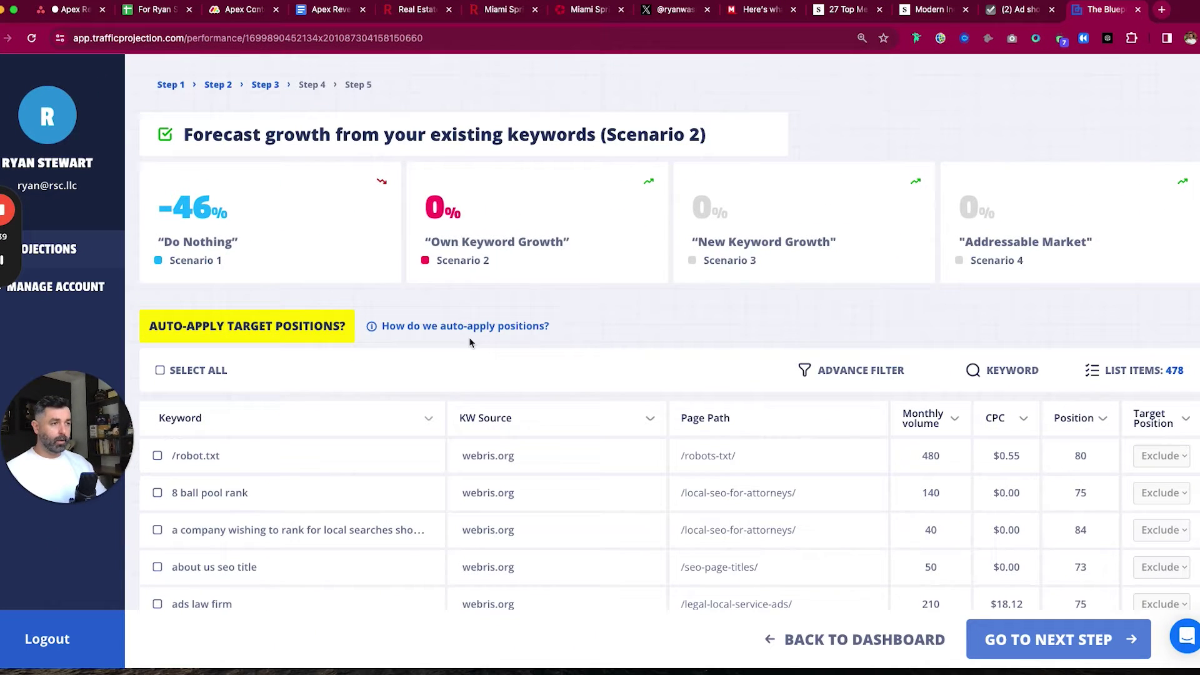
Read the auto-apply rules and auto-apply target positions, raising Own Keyword Growth to 68%
mouse_move(878, 285)
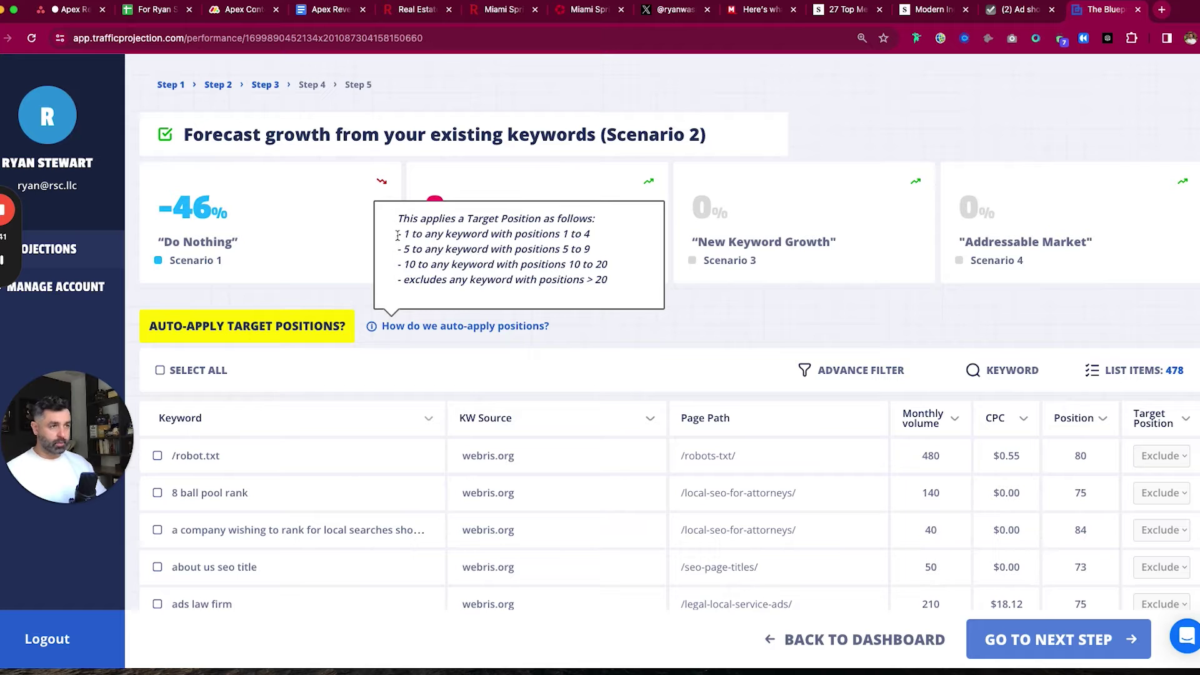
scroll(890, 436, "down", 3)
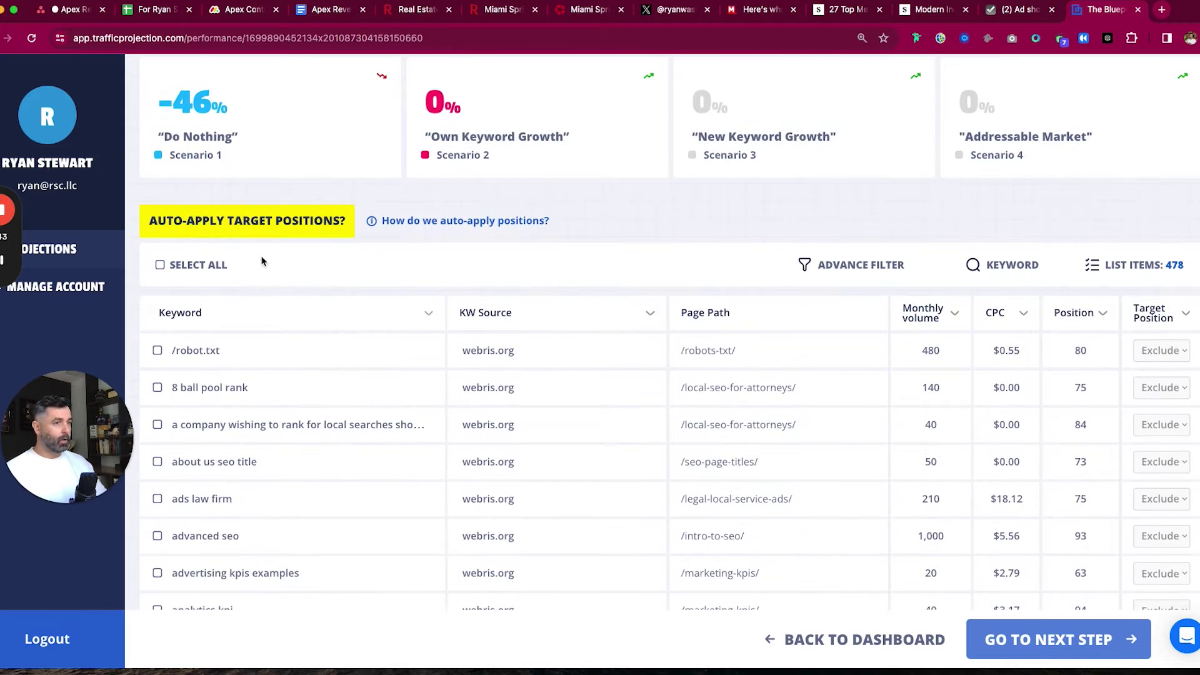
scroll(261, 261, "up", 3)
left_click(215, 330)
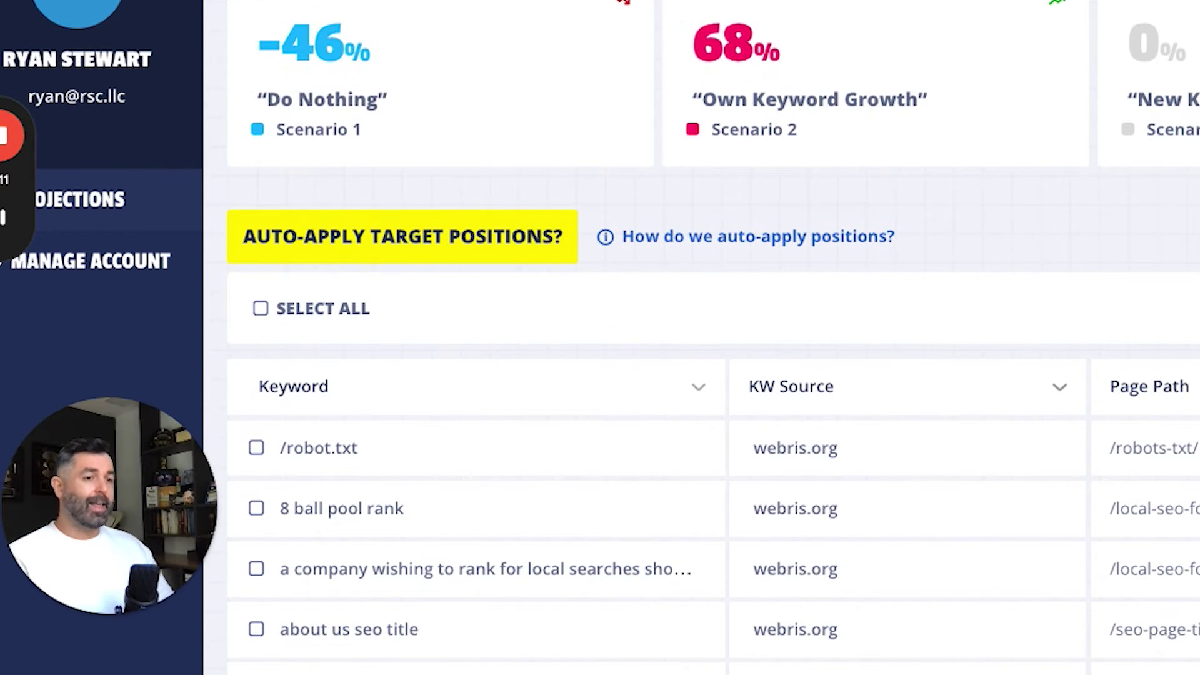
Sort keywords by monthly volume, highest first, and set 'seo report' to target position 10
scroll(1062, 364, "down", 3)
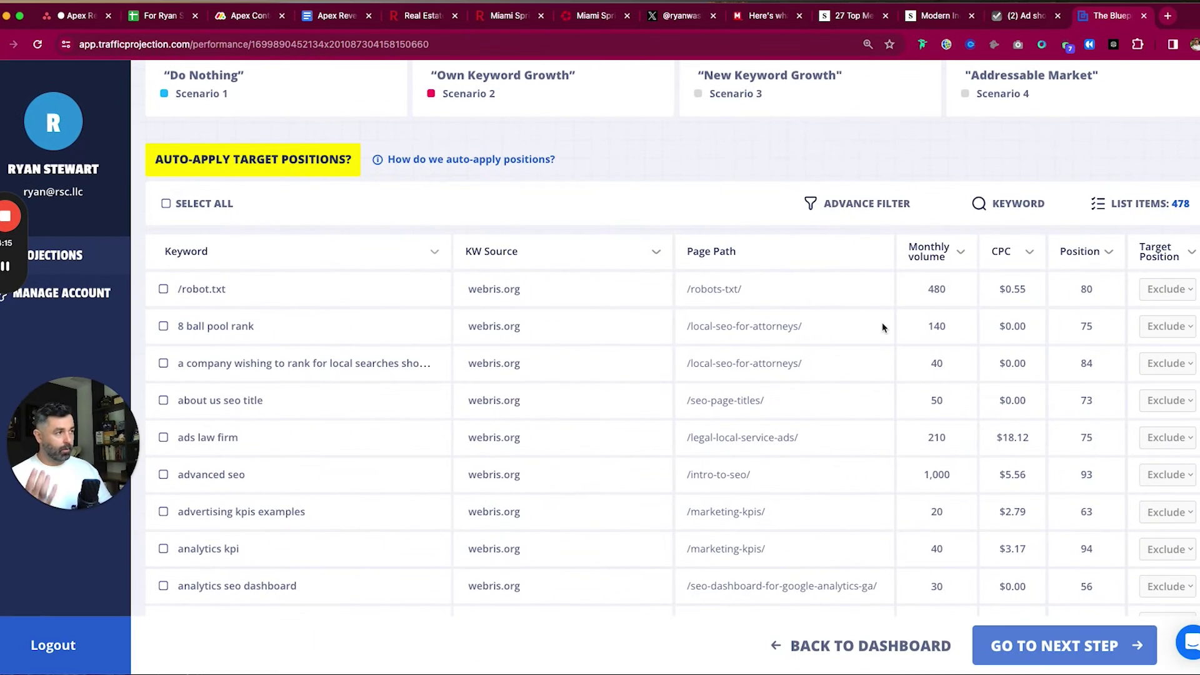
left_click(947, 254)
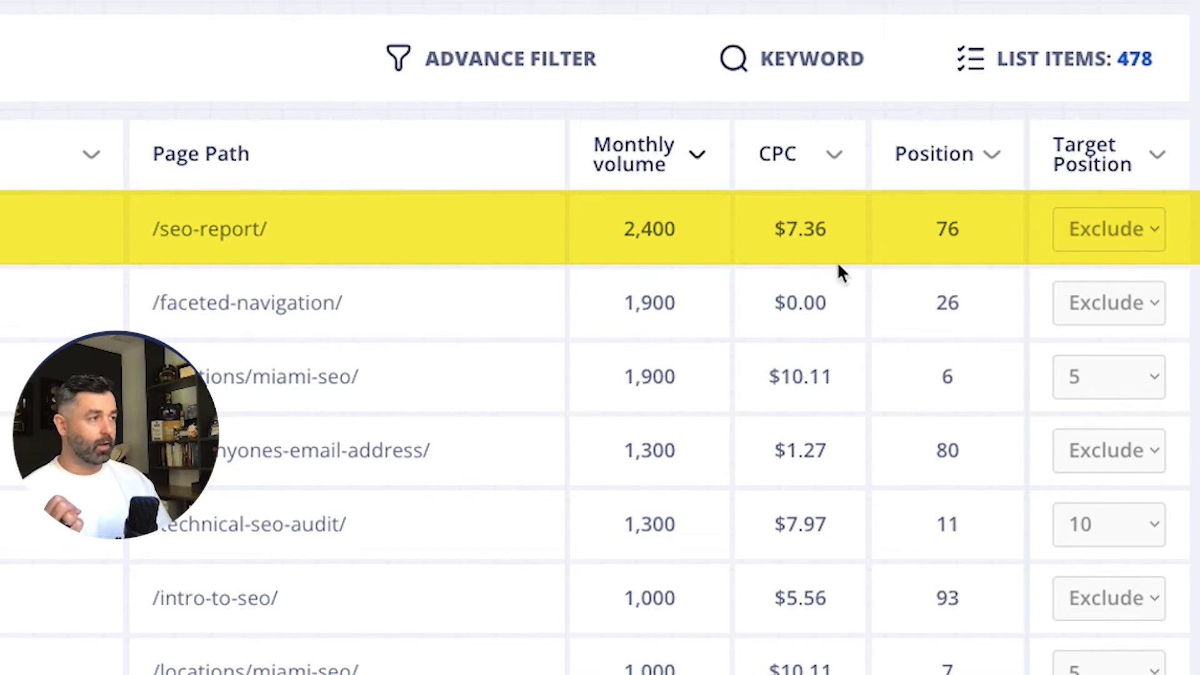
left_click(1108, 236)
left_click(1122, 197)
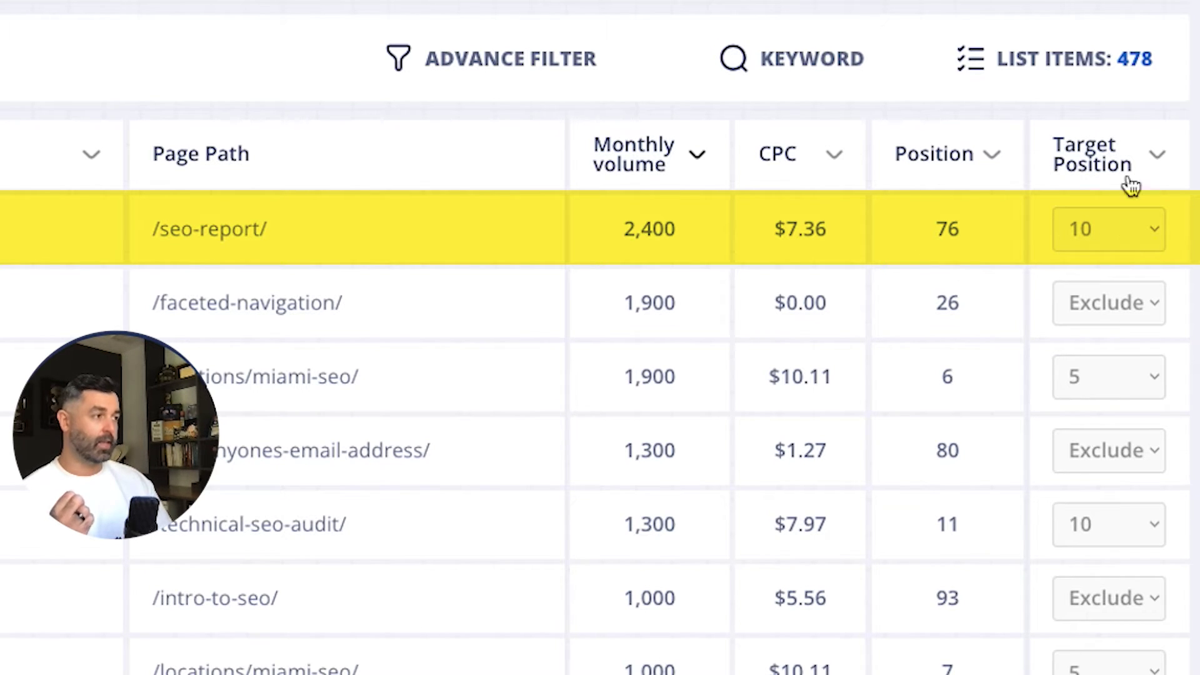
Set the target position of 'miami seo' and 'seo miami' to 1
scroll(1075, 157, "up", 1)
scroll(1084, 169, "up", 3)
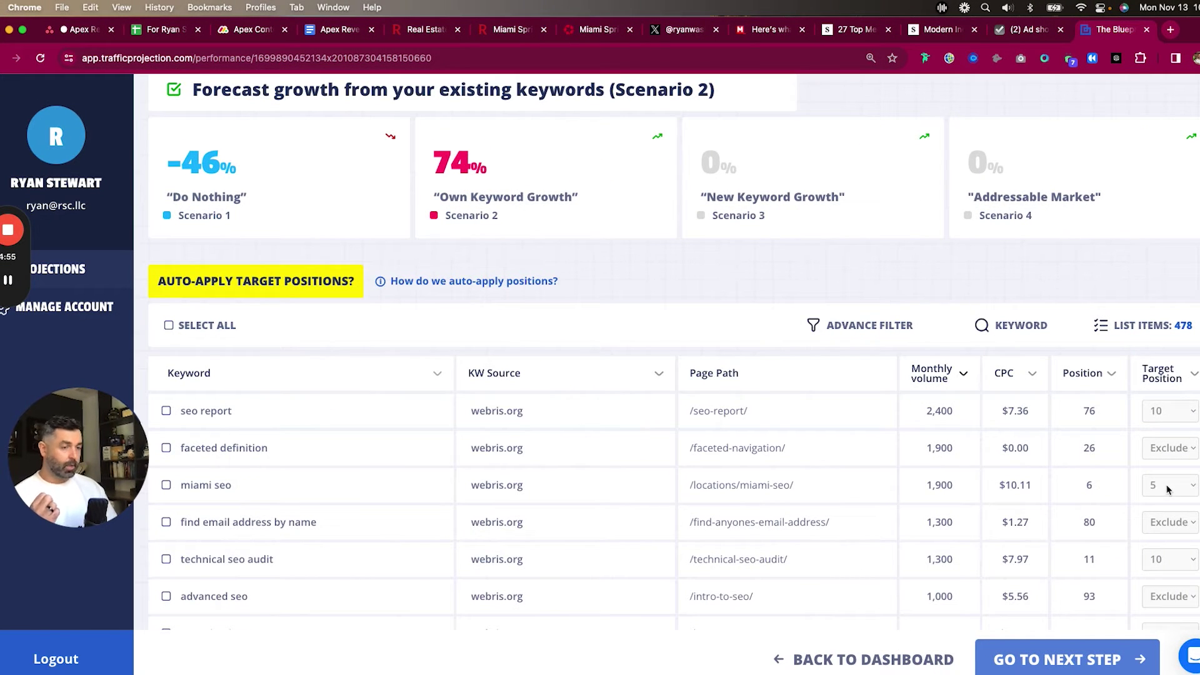
left_click(1191, 493)
left_click(1159, 478)
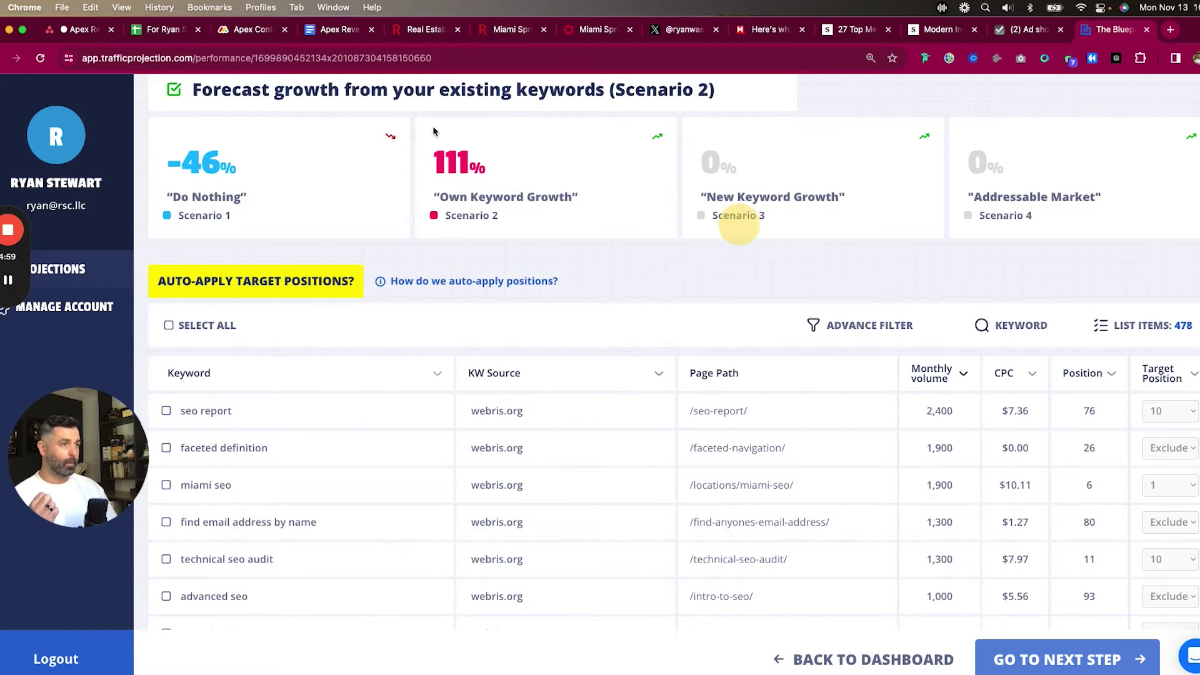
scroll(1034, 419, "down", 1)
scroll(1034, 418, "down", 4)
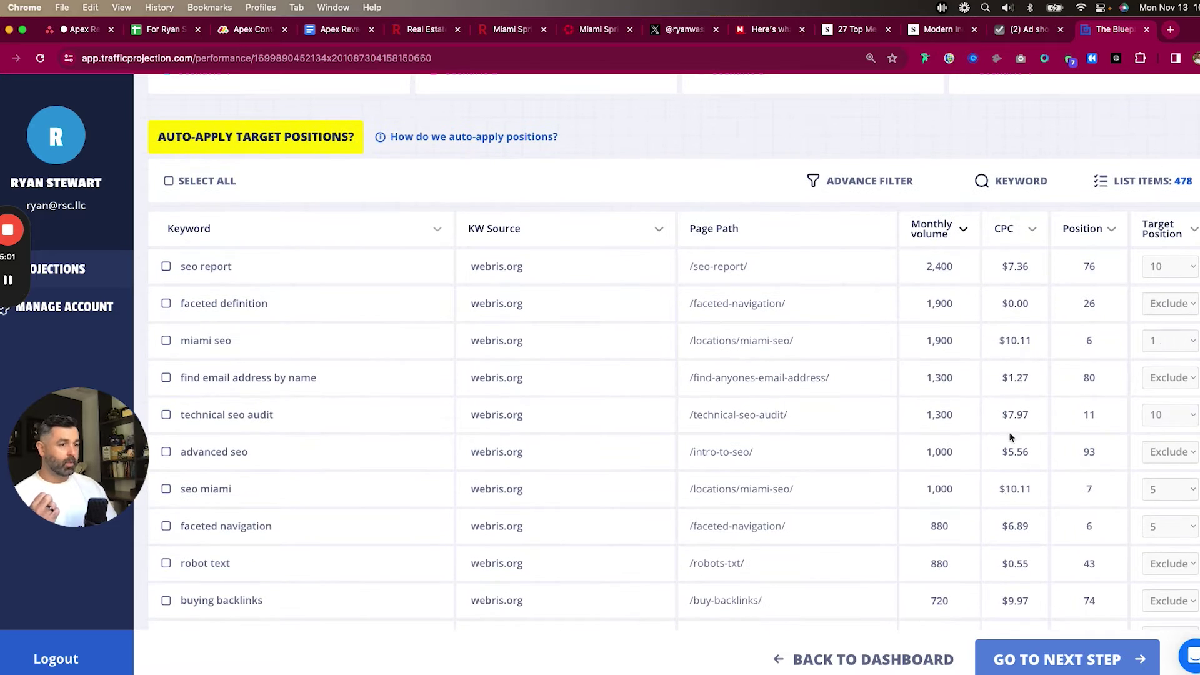
left_click(1169, 488)
left_click(1168, 474)
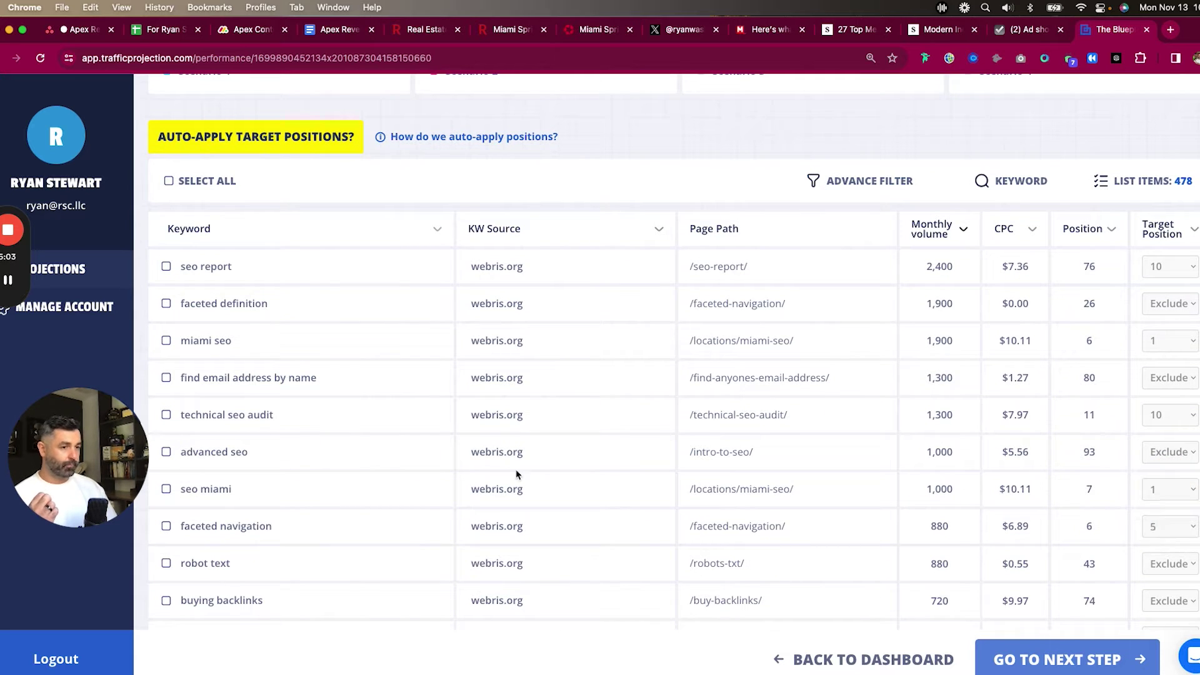
Filter the keyword table to the 41 keywords containing 'miami'
left_click(983, 181)
left_click(963, 250)
type("miami")
left_click(1125, 303)
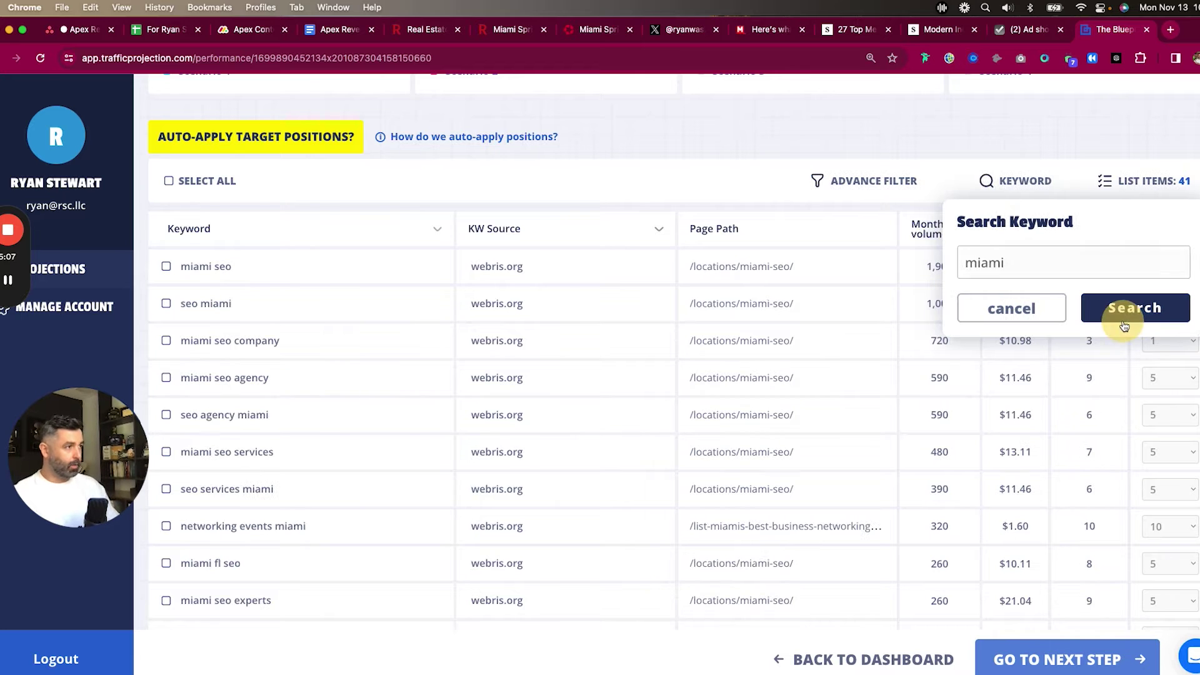
left_click(958, 151)
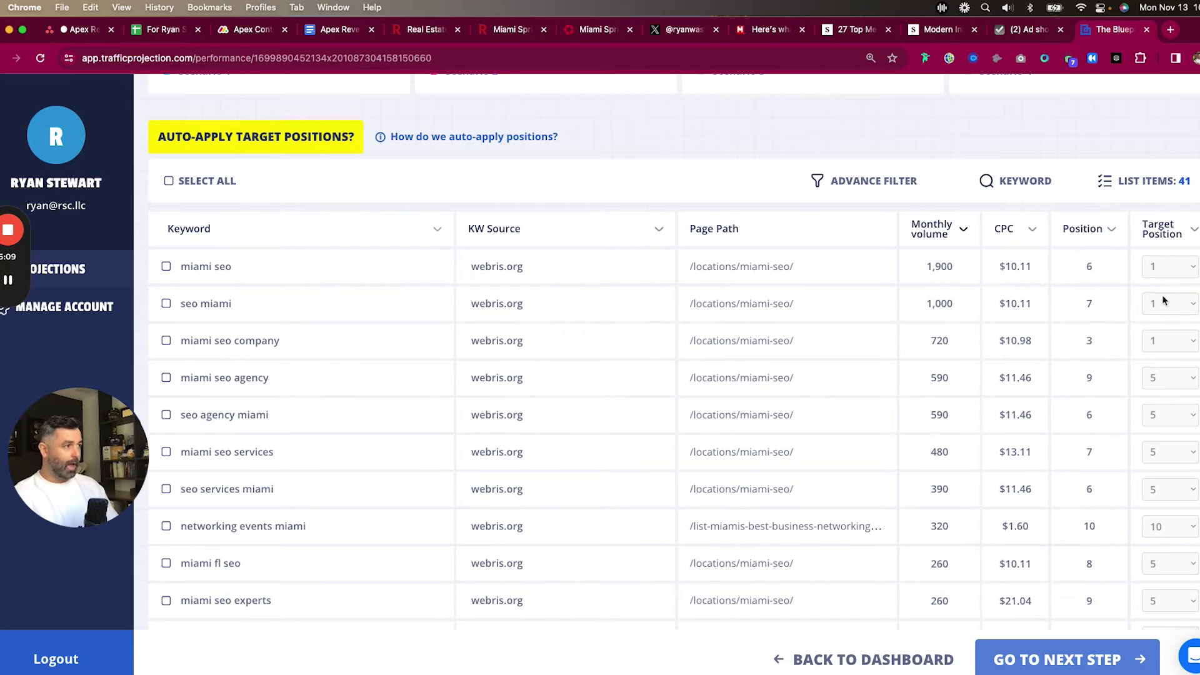
Bulk-set all 41 miami keywords to target position 1, lifting Scenario 2 to 245%
left_click(170, 181)
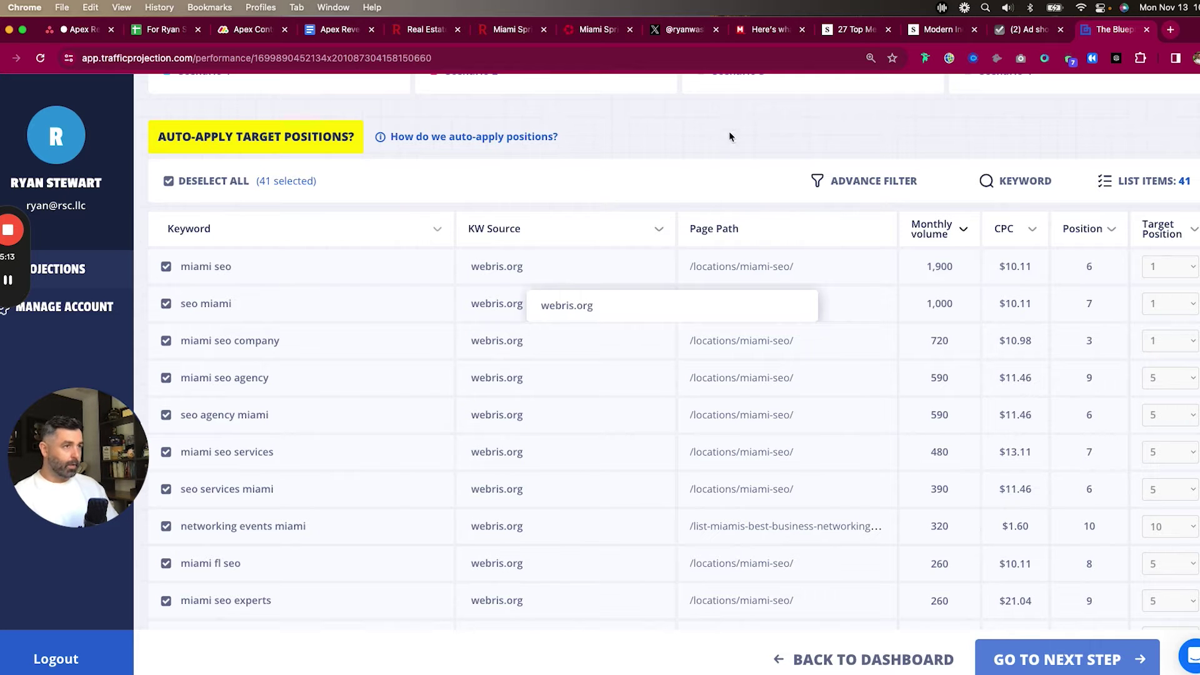
left_click(285, 181)
left_click(628, 223)
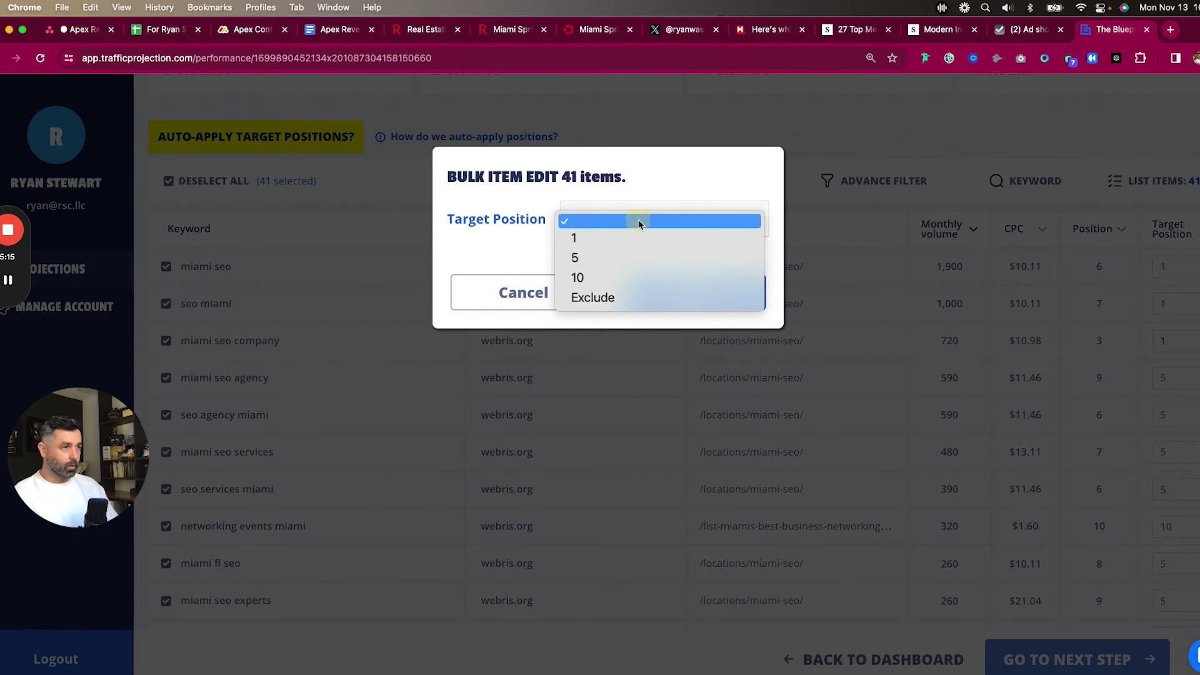
left_click(621, 245)
left_click(725, 294)
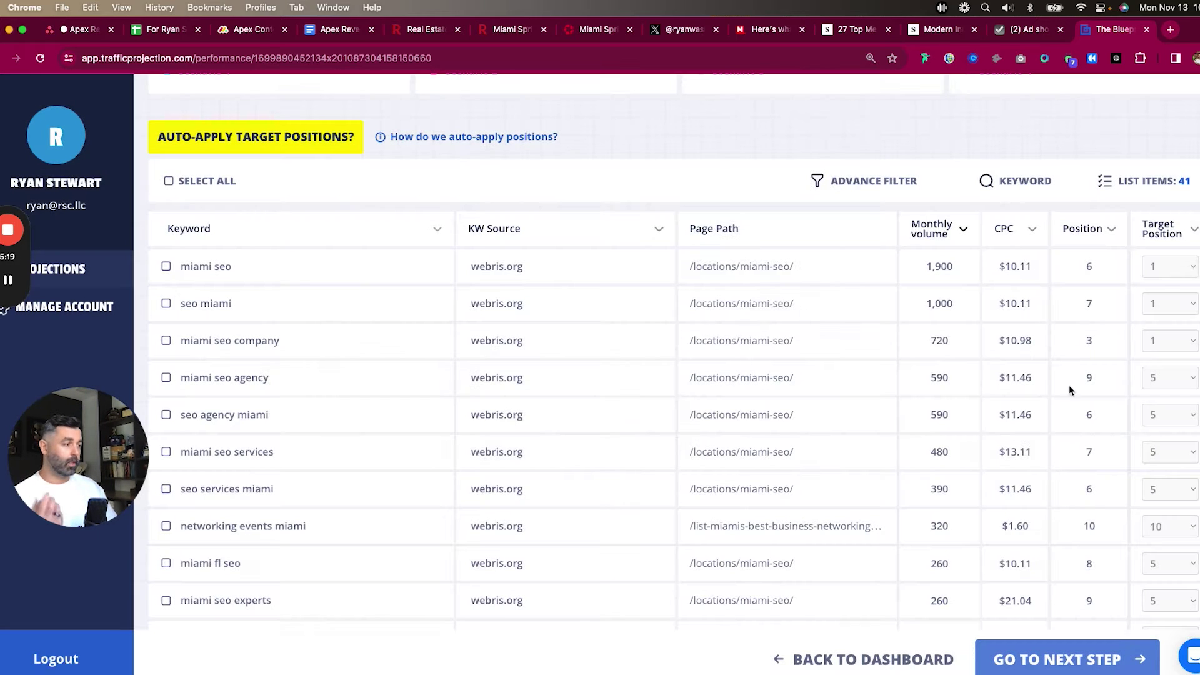
scroll(1039, 336, "up", 3)
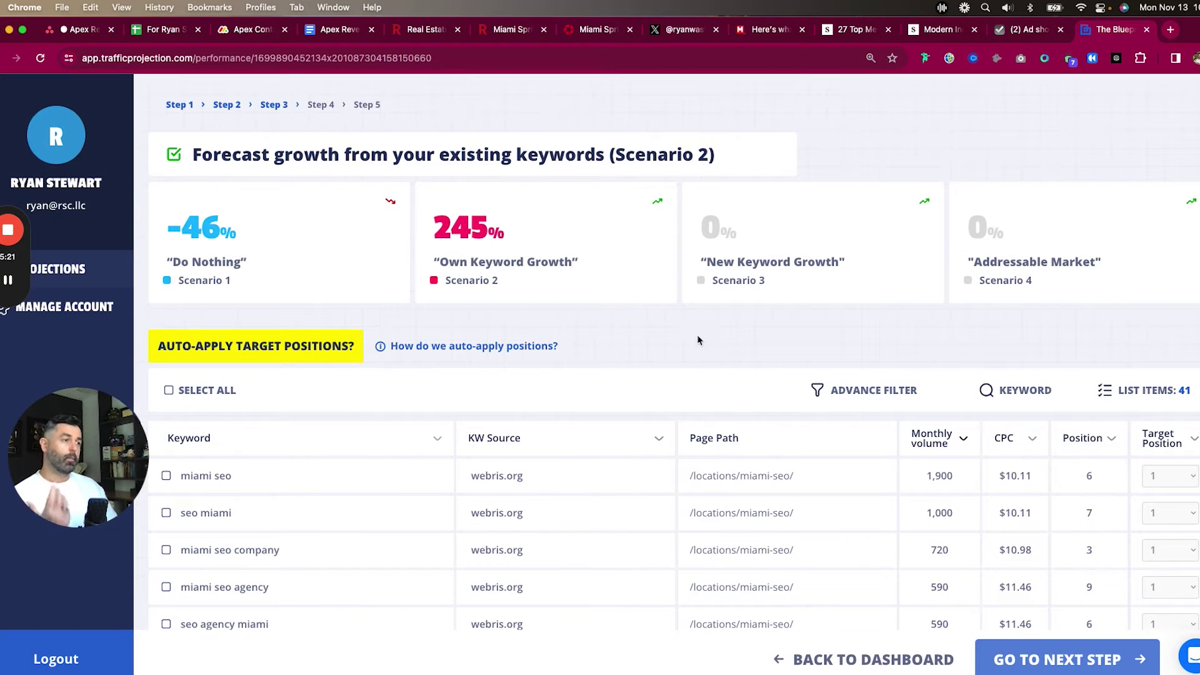
Clear the 'miami' search to list all 478 keywords and bring up Advance Filter
left_click(1023, 405)
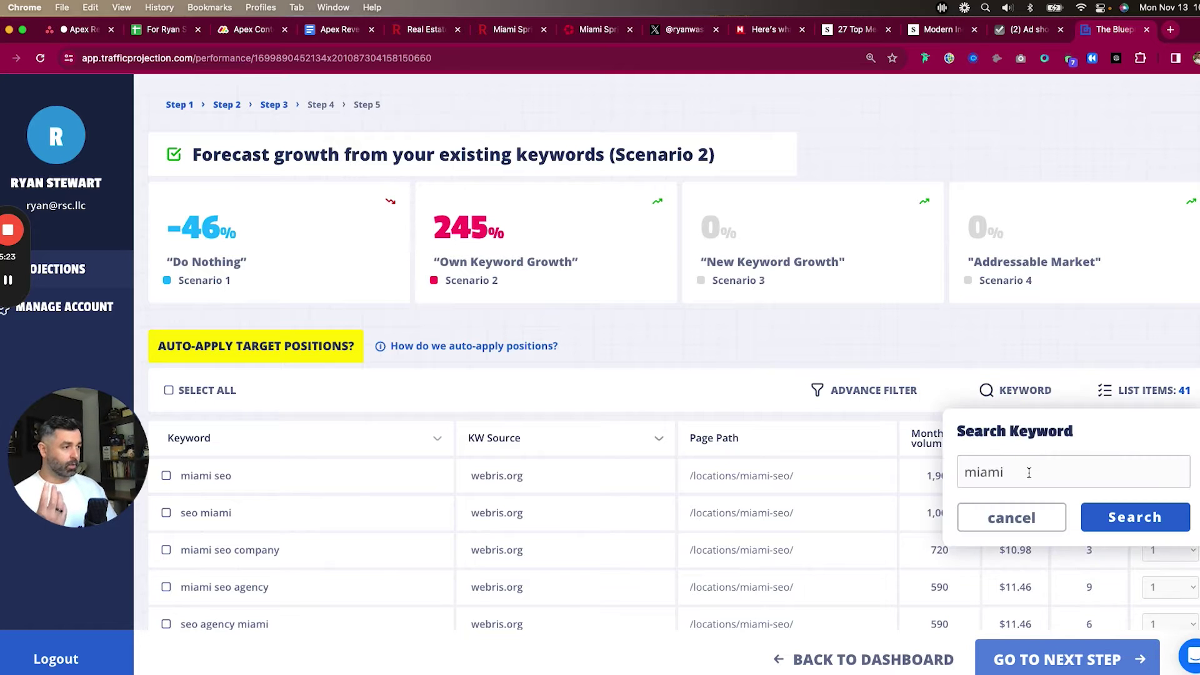
left_click(1010, 514)
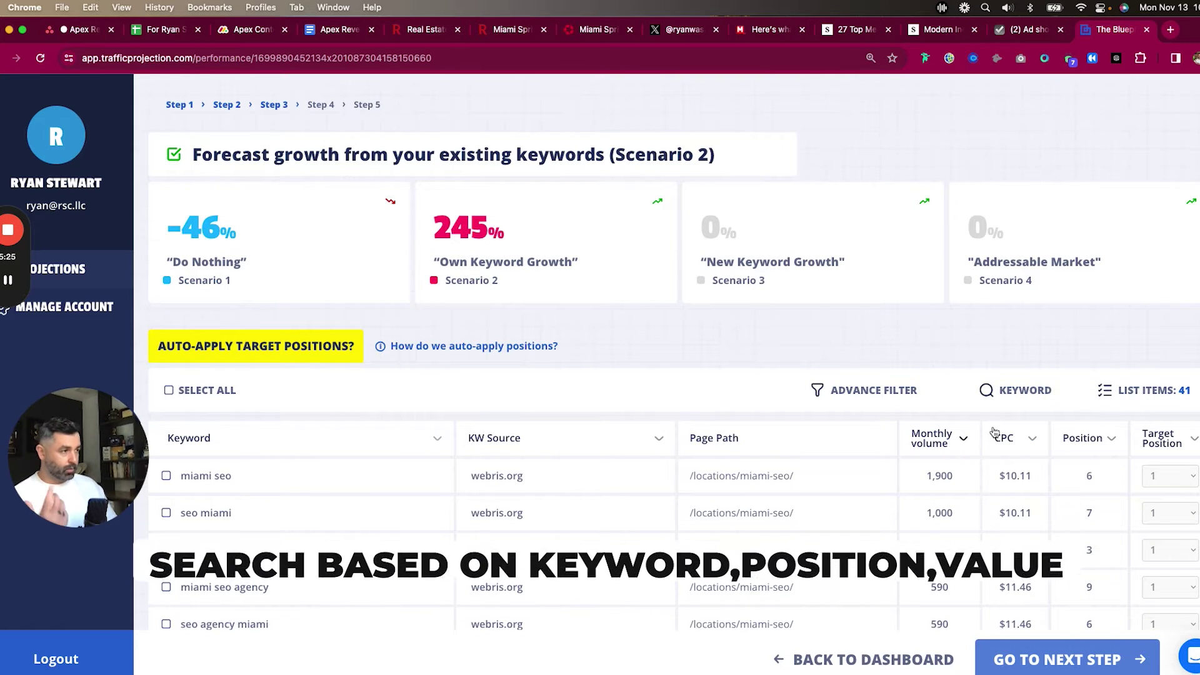
left_click(1046, 392)
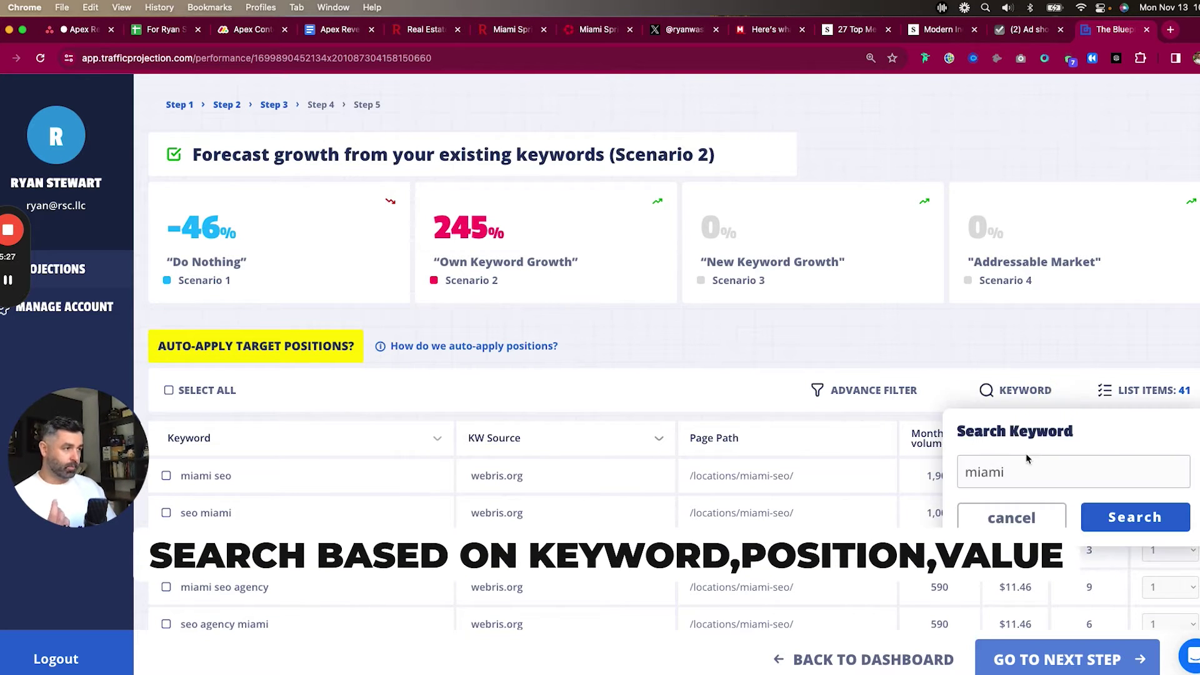
double_click(1020, 473)
key("BackSpace")
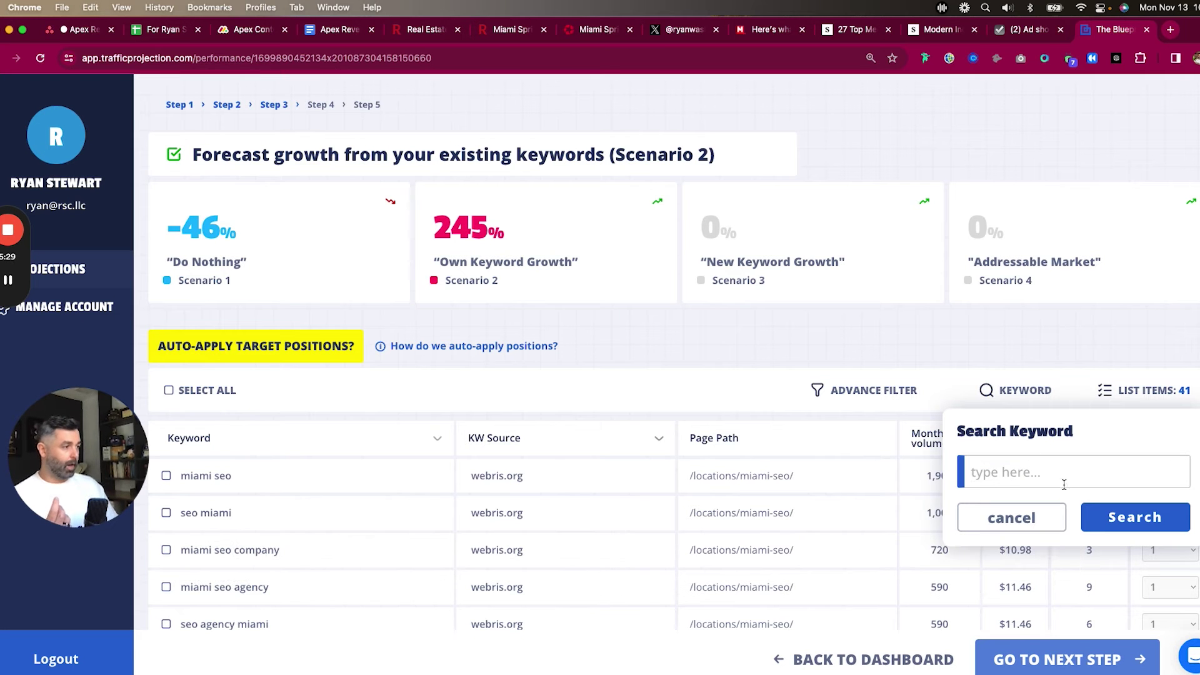
left_click(1134, 517)
left_click(873, 392)
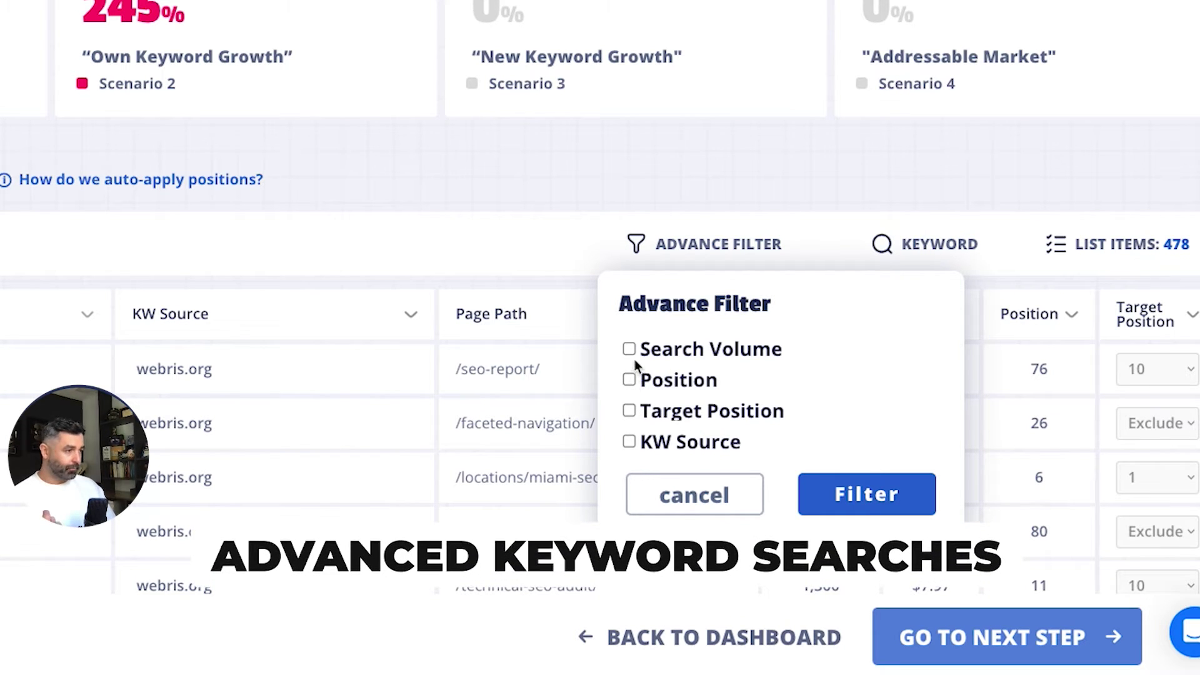
Apply an advanced filter where Target Position is not equal to Exclude
left_click(629, 411)
left_click(686, 451)
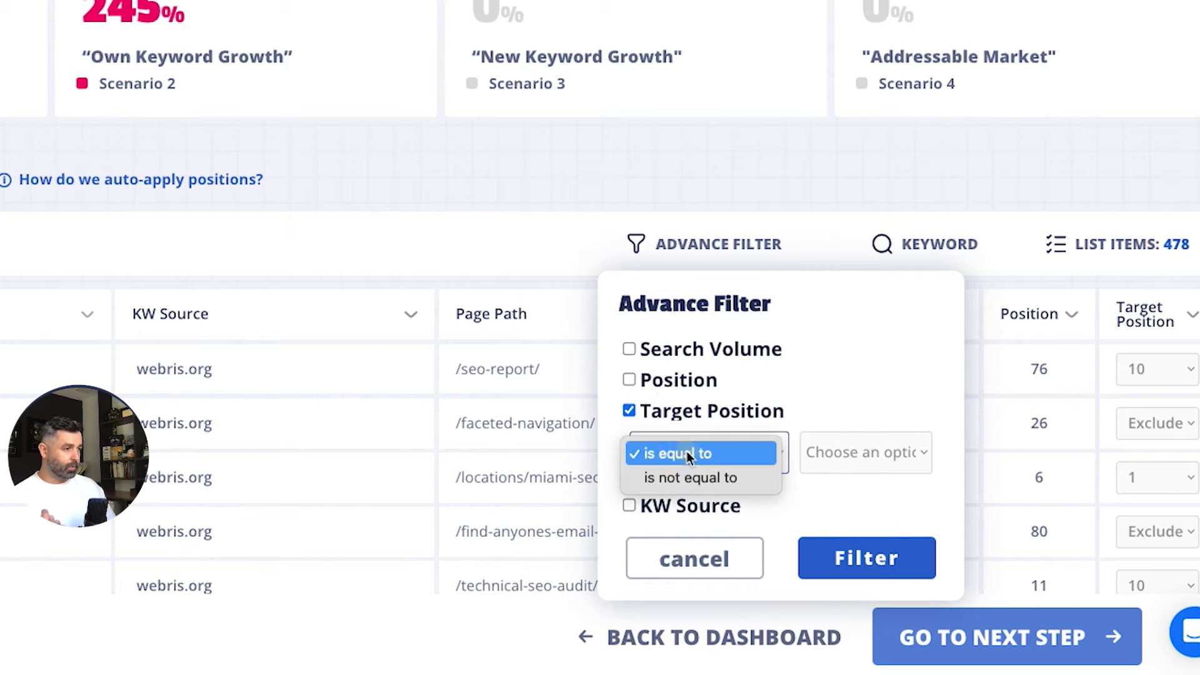
left_click(708, 477)
left_click(893, 452)
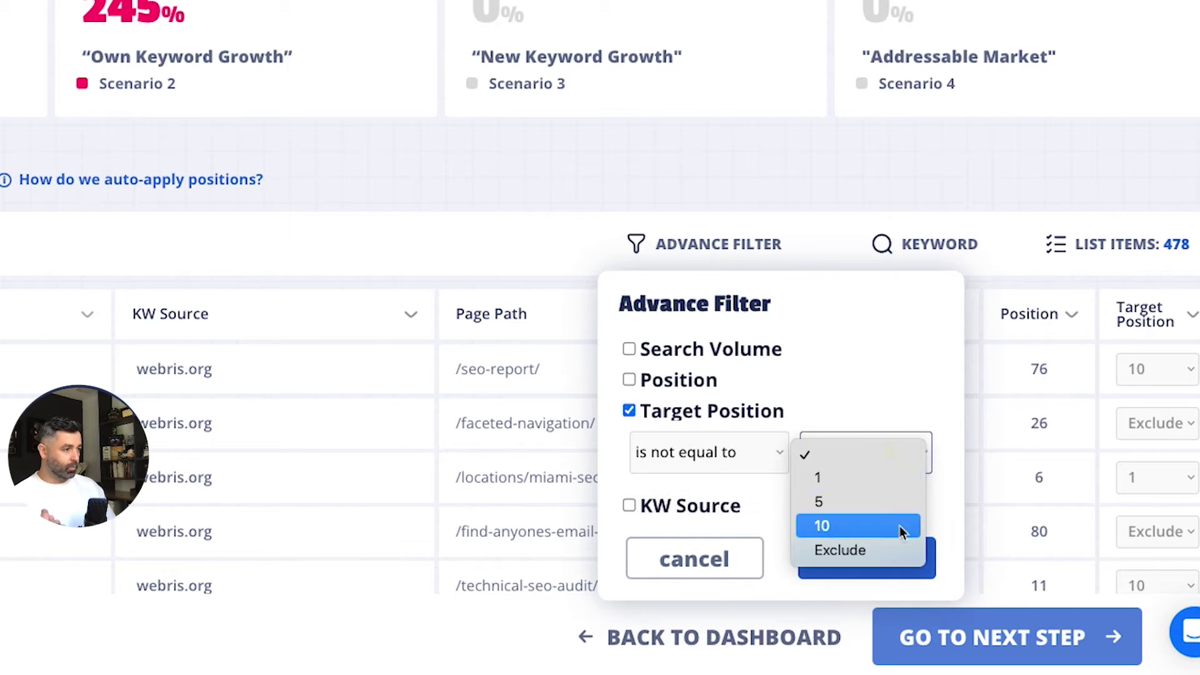
left_click(898, 553)
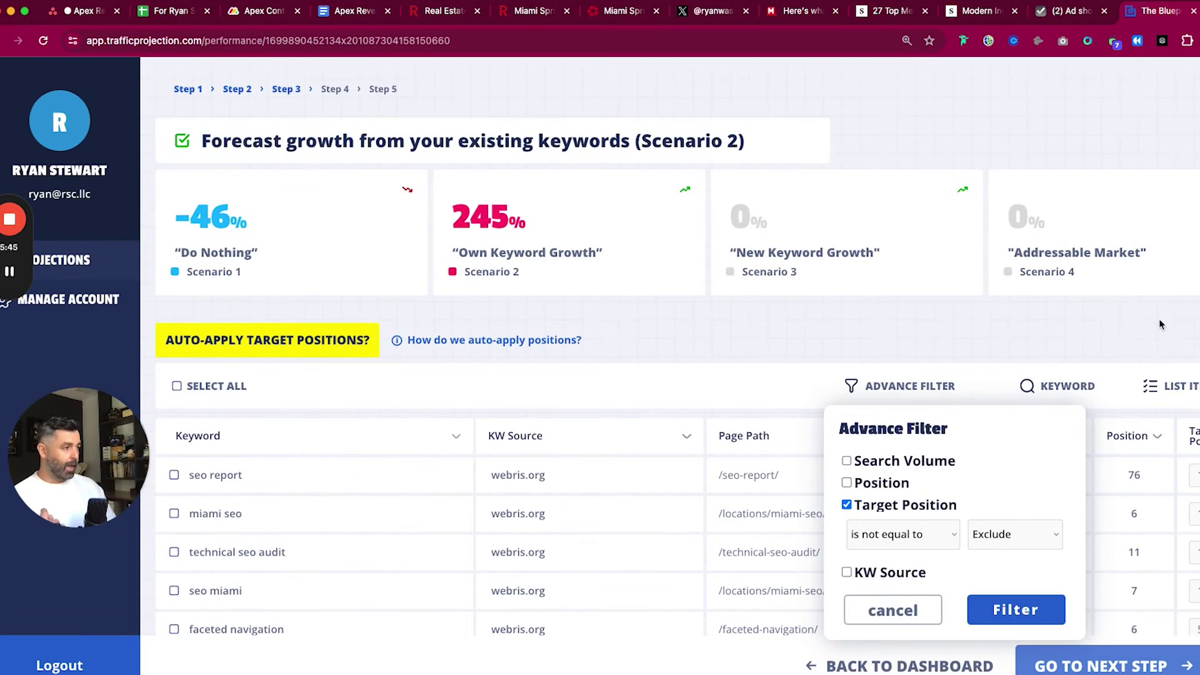
left_click(898, 558)
scroll(1188, 482, "down", 10)
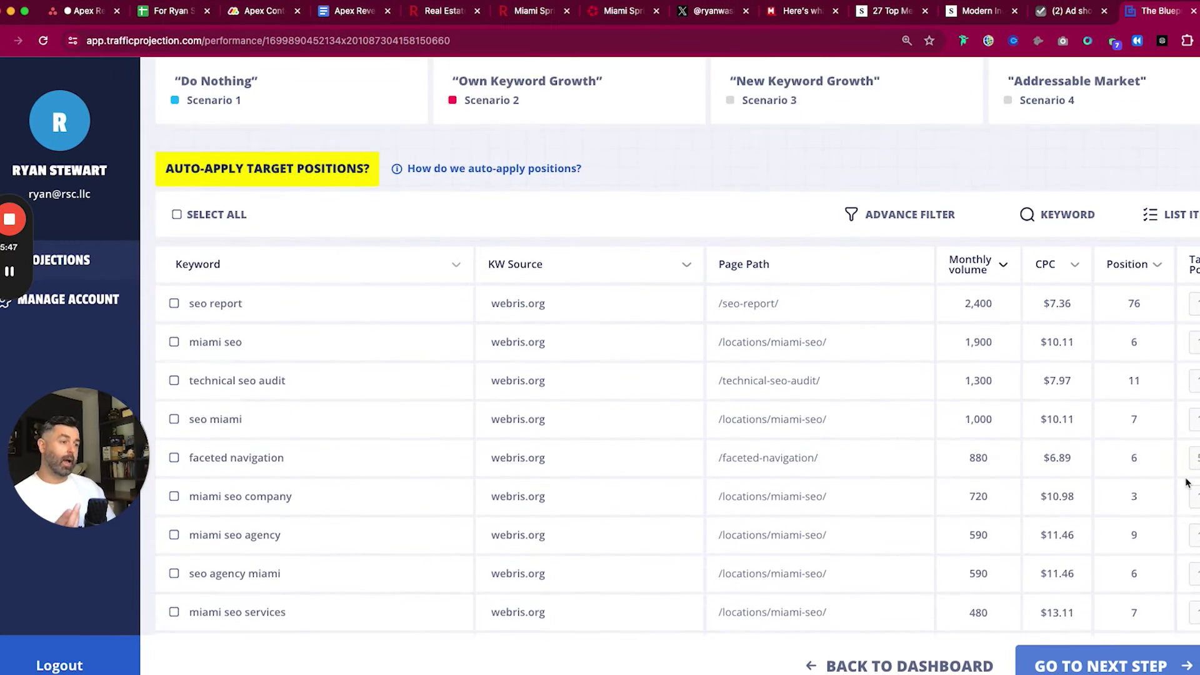
scroll(1187, 482, "up", 10)
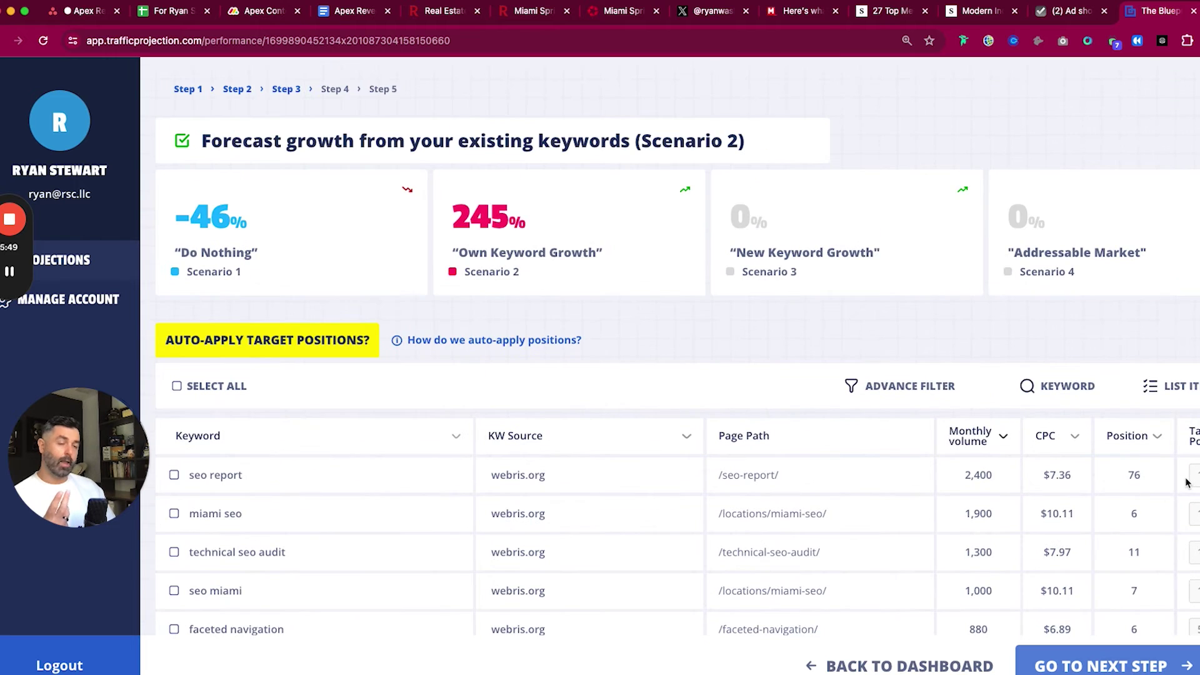
Advance to the Scenario 3 forecast and review its 3,275% new keyword growth figure
left_click(1054, 670)
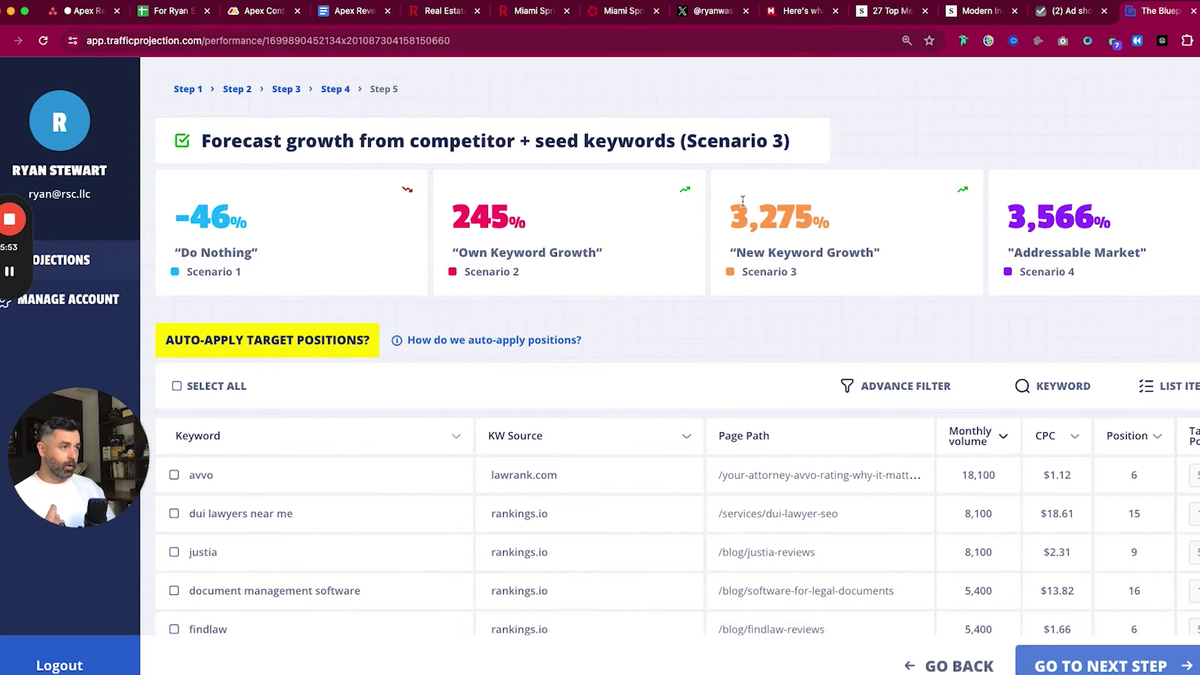
mouse_move(742, 200)
left_mouse_down()
mouse_move(841, 235)
mouse_move(727, 205)
left_mouse_up()
left_click(841, 235)
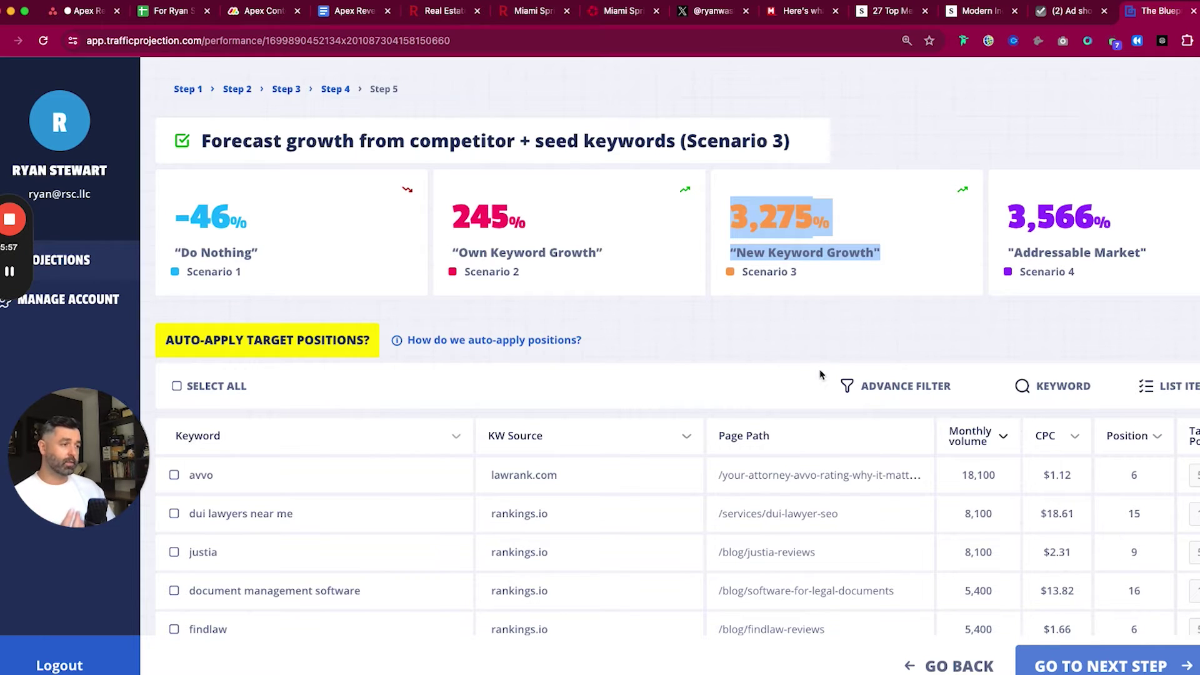
left_click(806, 302)
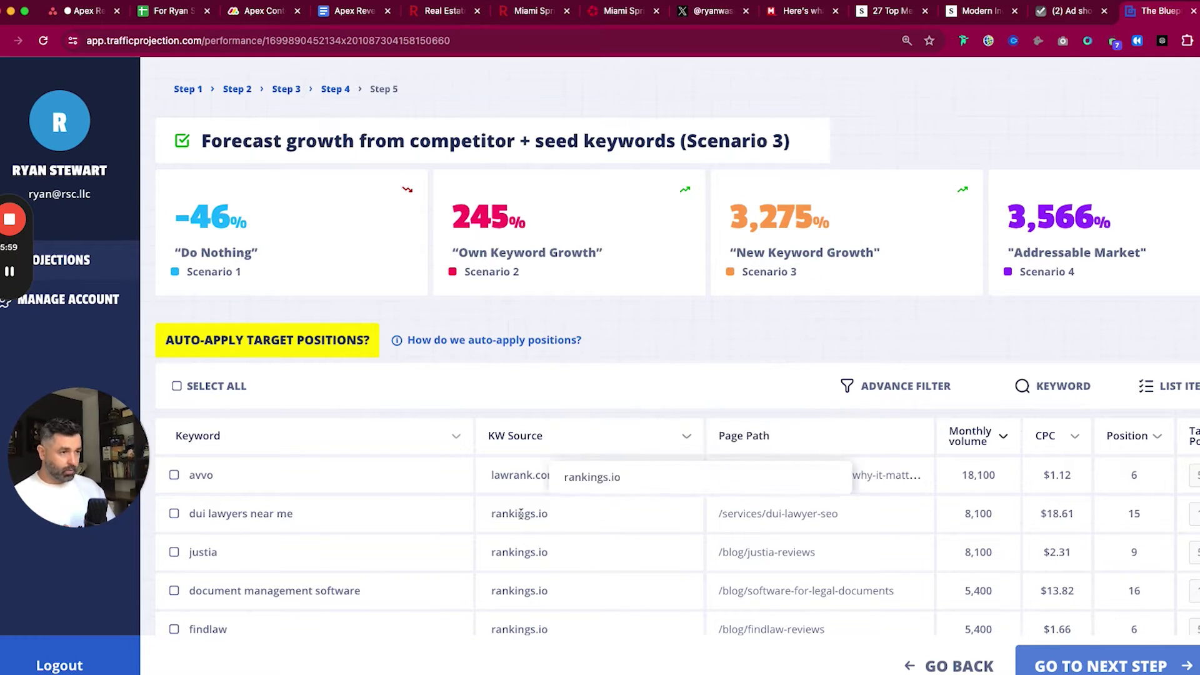
scroll(531, 494, "down", 5)
scroll(528, 505, "up", 4)
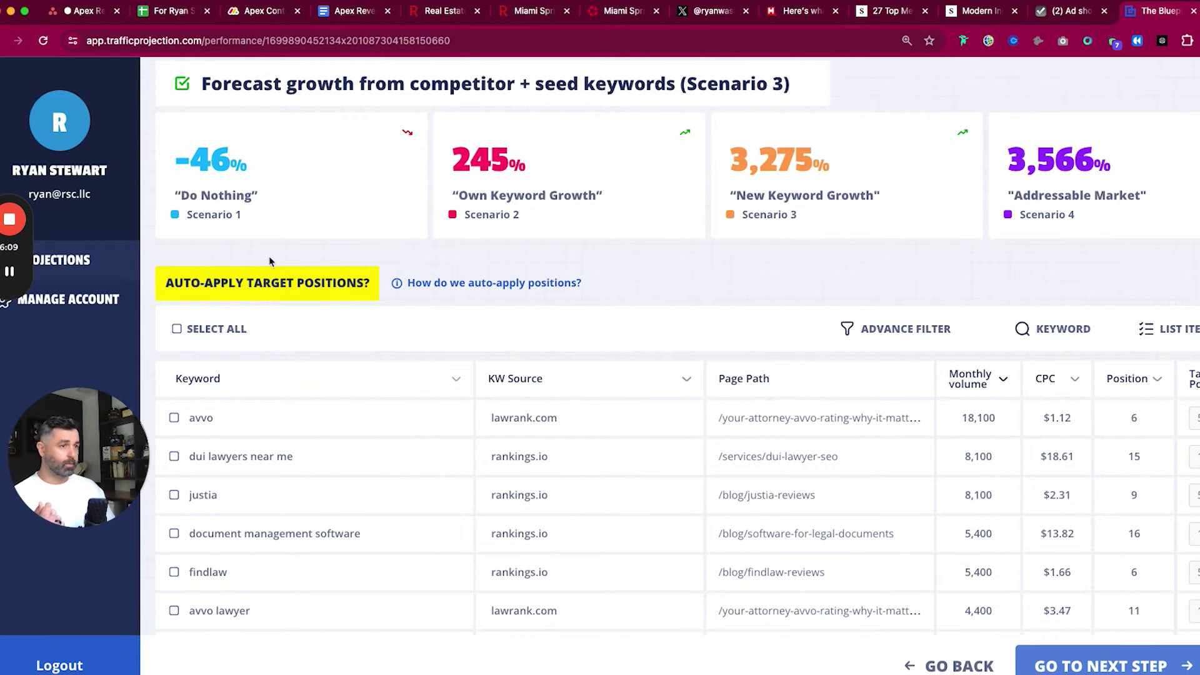
Auto-apply target positions to all keywords, then check the growth figures across the cards
left_click(272, 293)
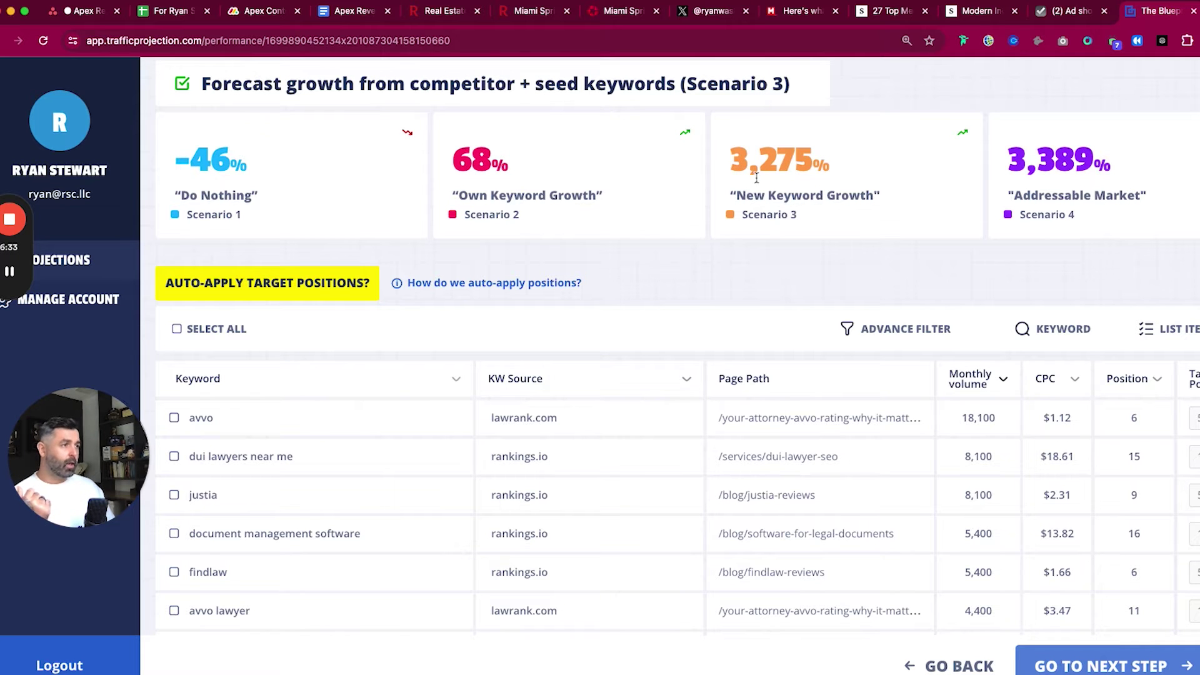
left_click_drag(825, 158, 725, 160)
left_click(558, 125)
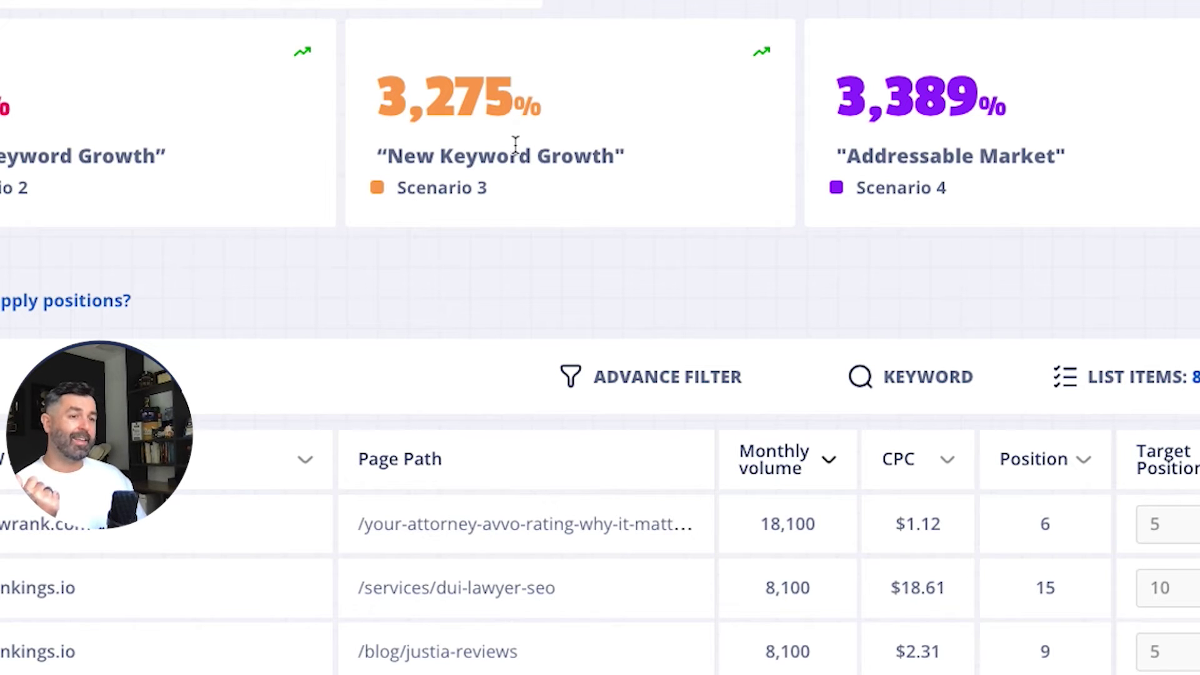
left_click_drag(476, 89, 327, 86)
left_click(444, 82)
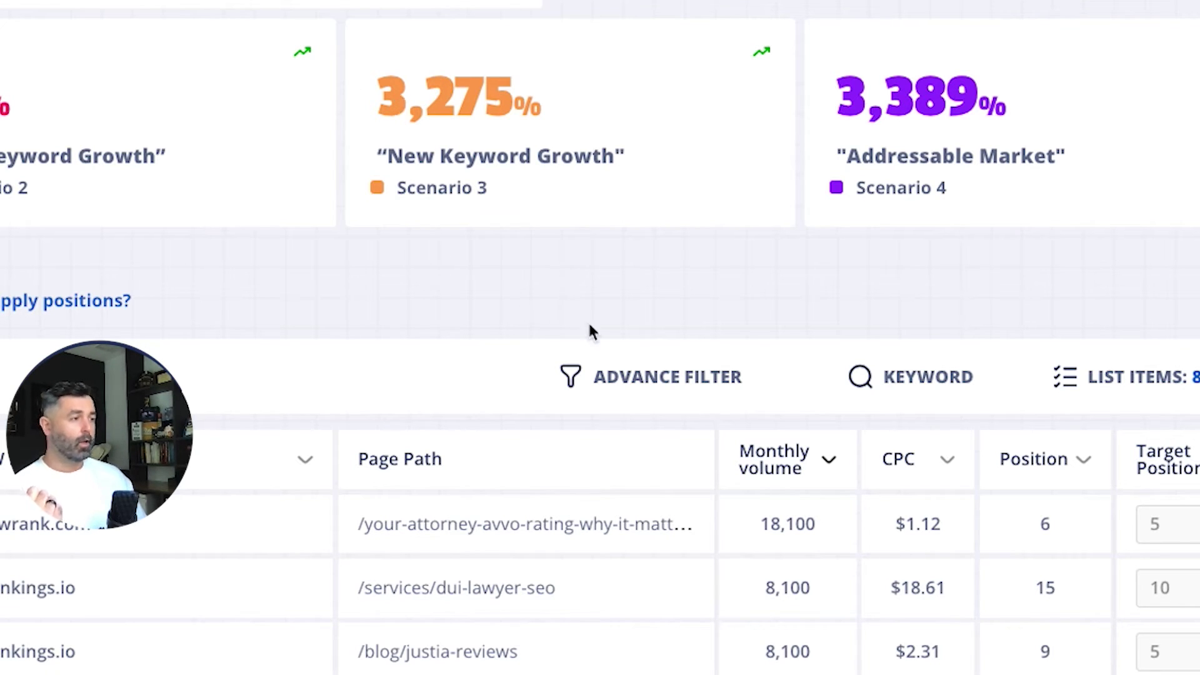
Tick 13 unwanted keywords, including findlaw, avvo lawyer, martindale hubbell, jefferson fisher and gifts for lawyers
scroll(625, 314, "down", 3)
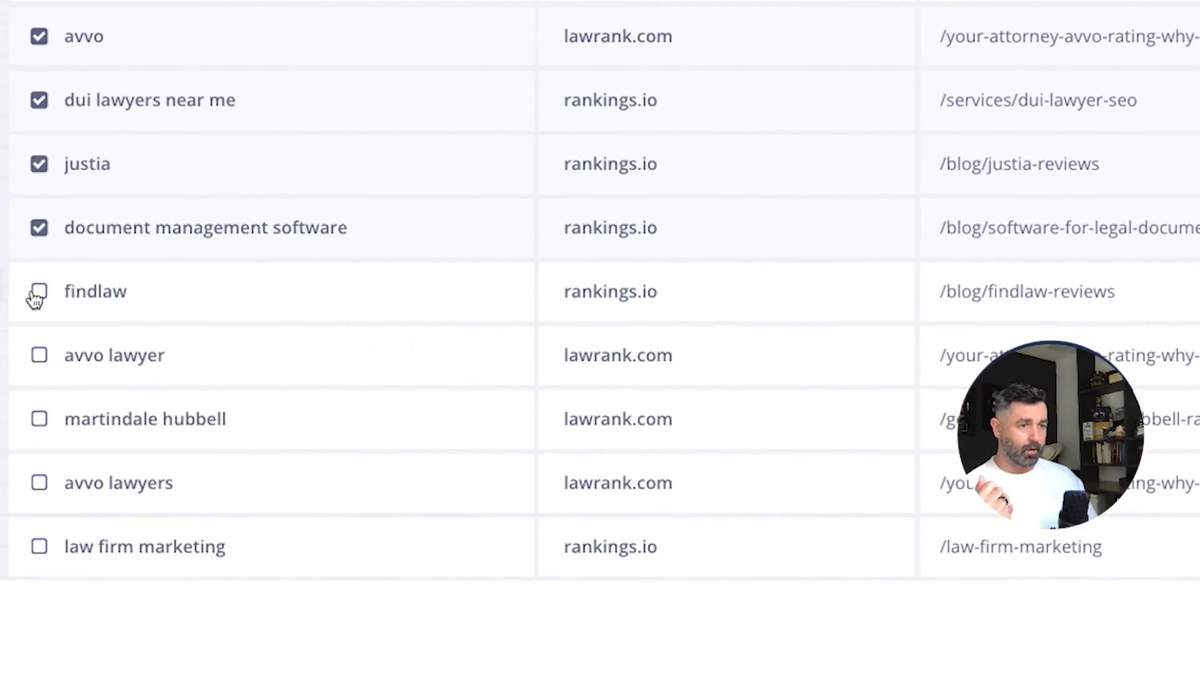
left_click(36, 295)
left_click(39, 358)
left_click(39, 422)
left_click(40, 486)
scroll(40, 490, "down", 2)
left_click(39, 412)
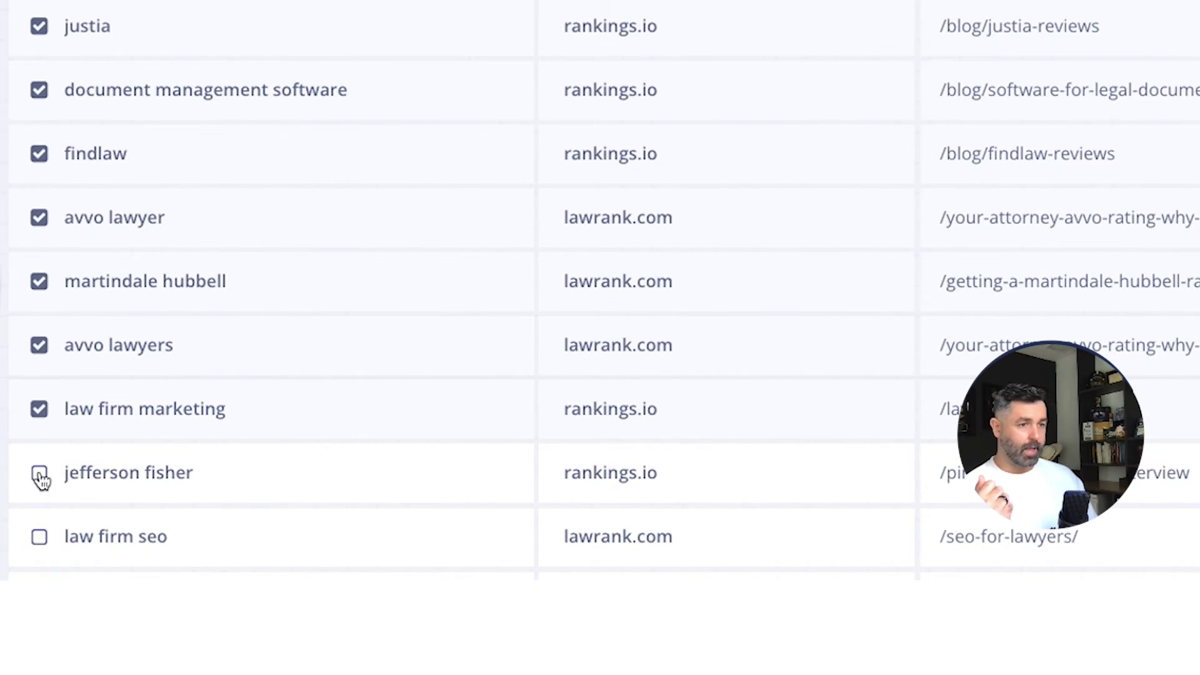
left_click(39, 477)
scroll(145, 399, "down", 1)
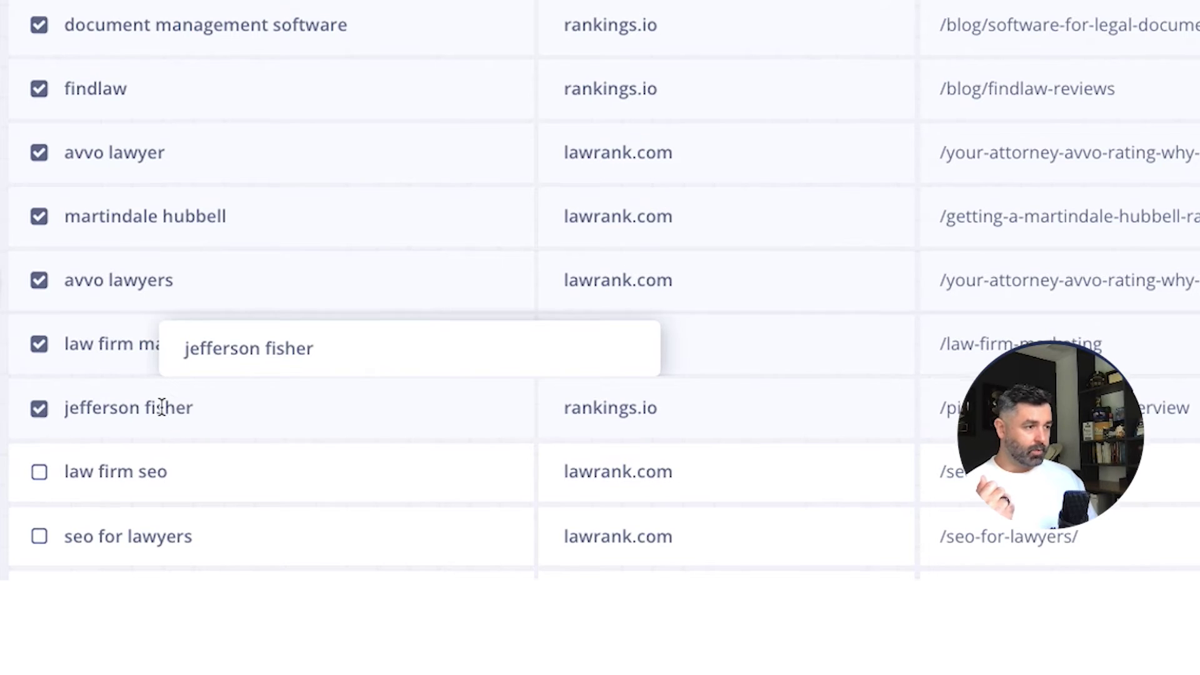
scroll(160, 406, "down", 3)
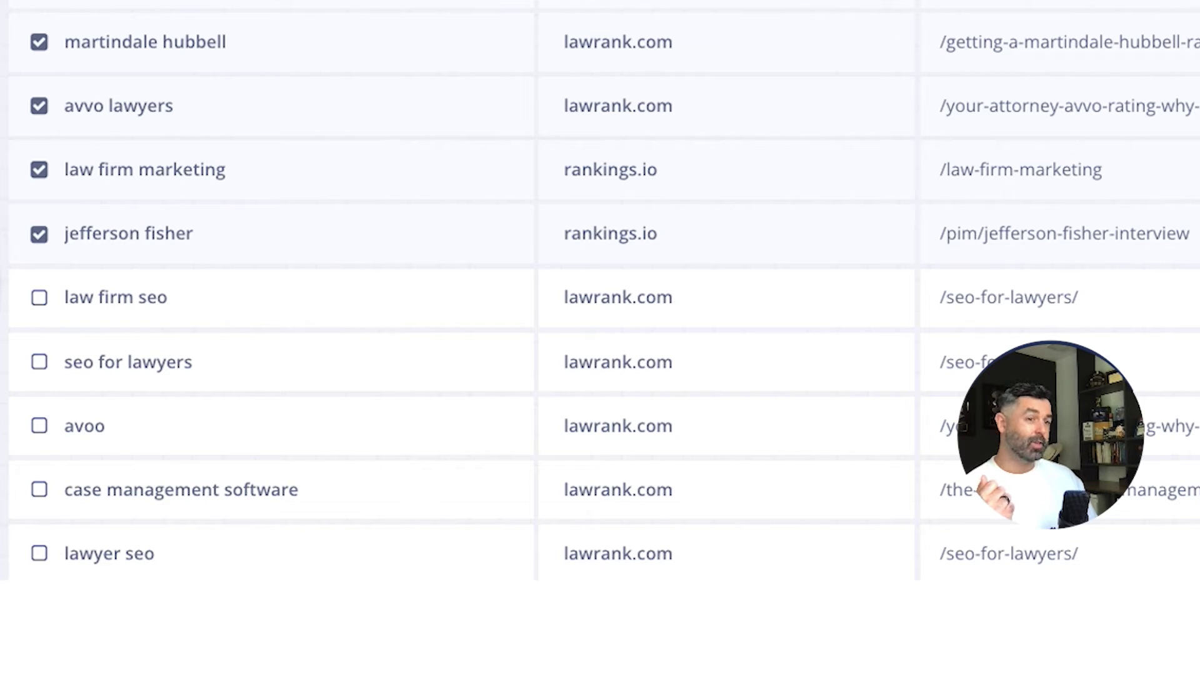
scroll(485, 359, "down", 1)
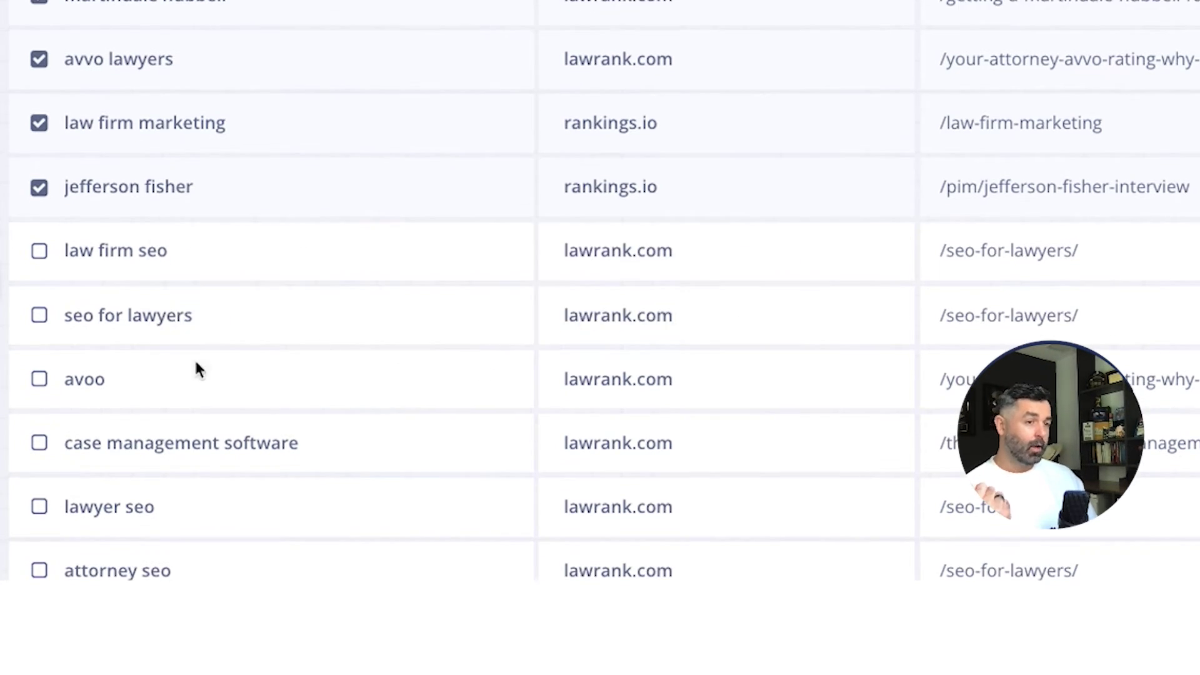
scroll(406, 391, "down", 1)
scroll(195, 367, "down", 5)
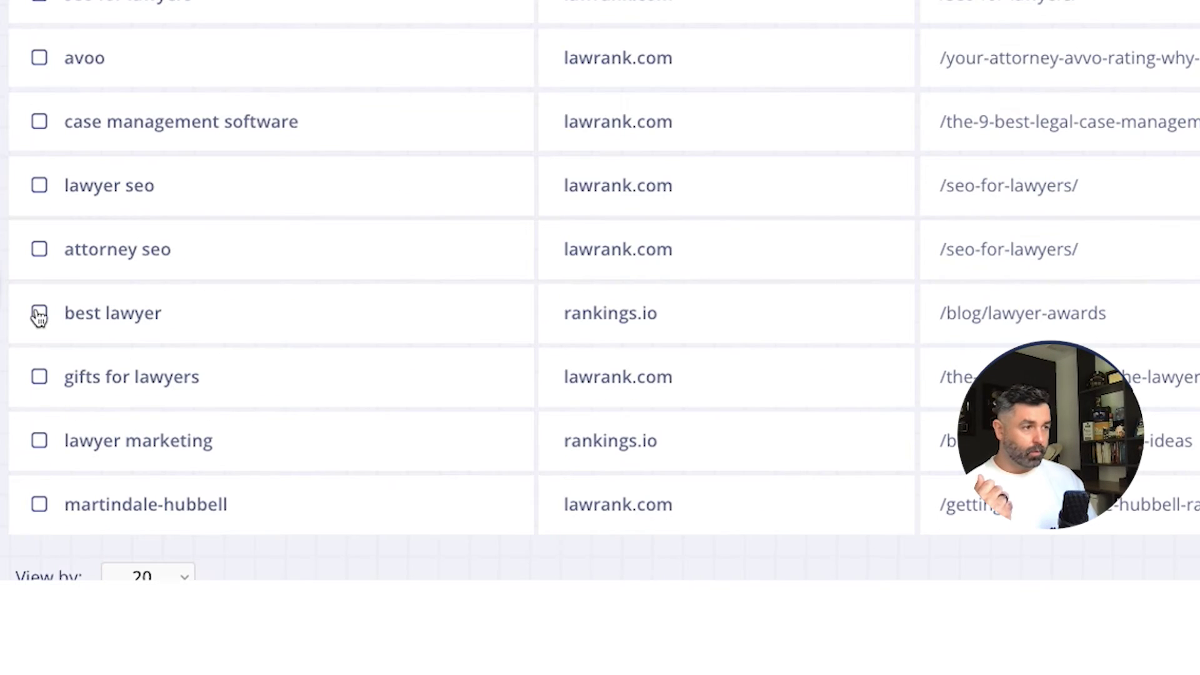
left_click(39, 313)
scroll(41, 381, "down", 1)
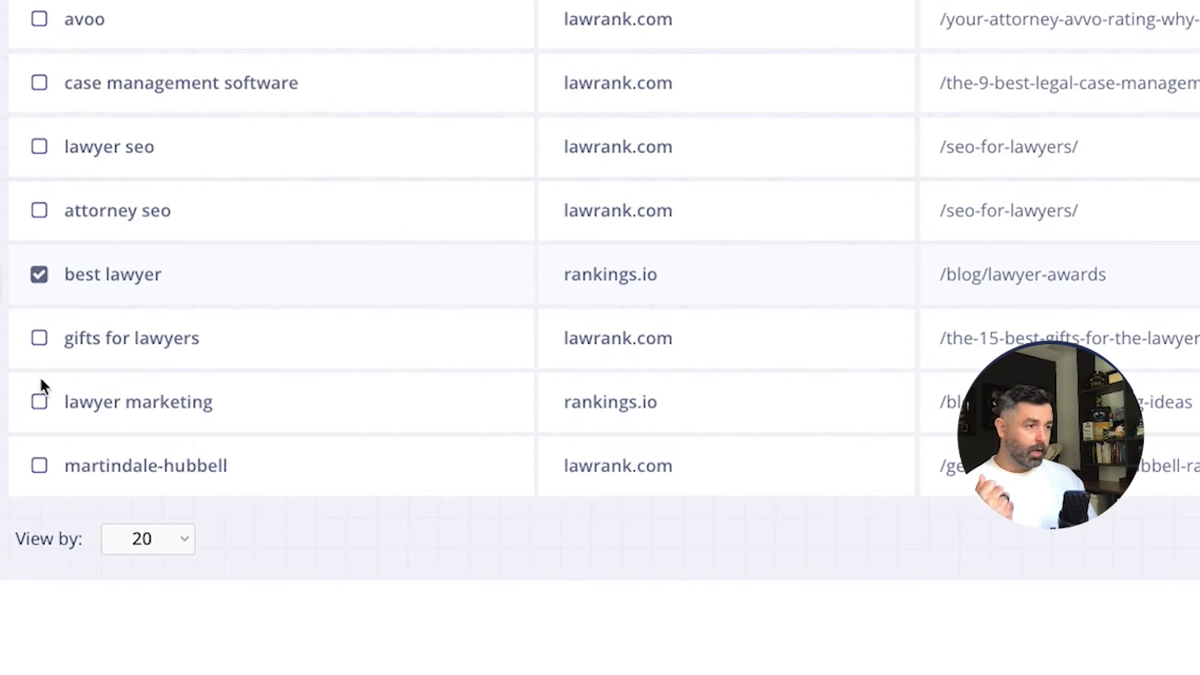
left_click(39, 338)
left_click(39, 466)
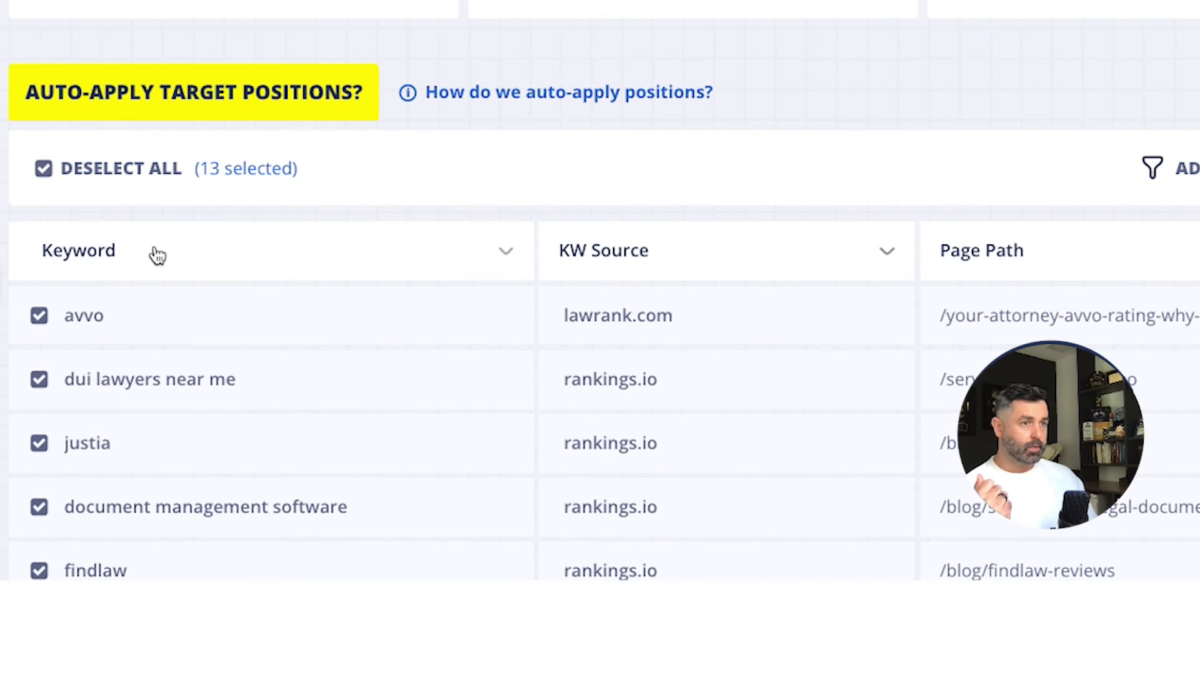
Bulk-set the target position of the 13 selected keywords to Exclude
left_click(253, 168)
left_click(887, 219)
left_click(926, 346)
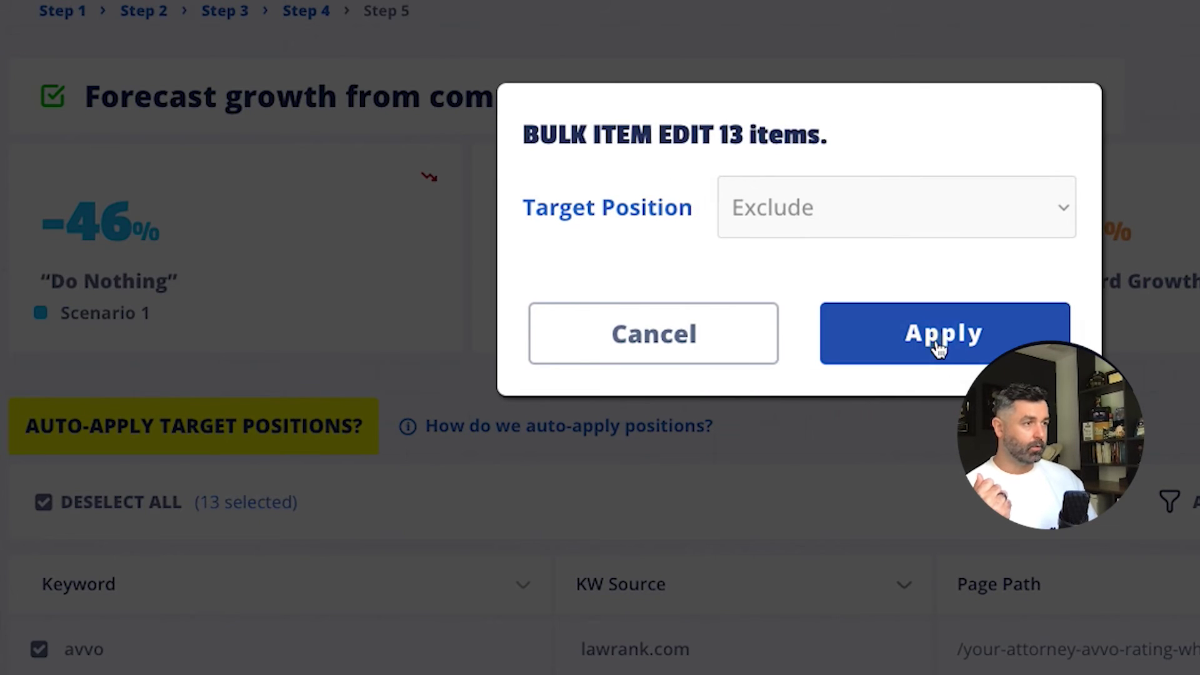
left_click(935, 340)
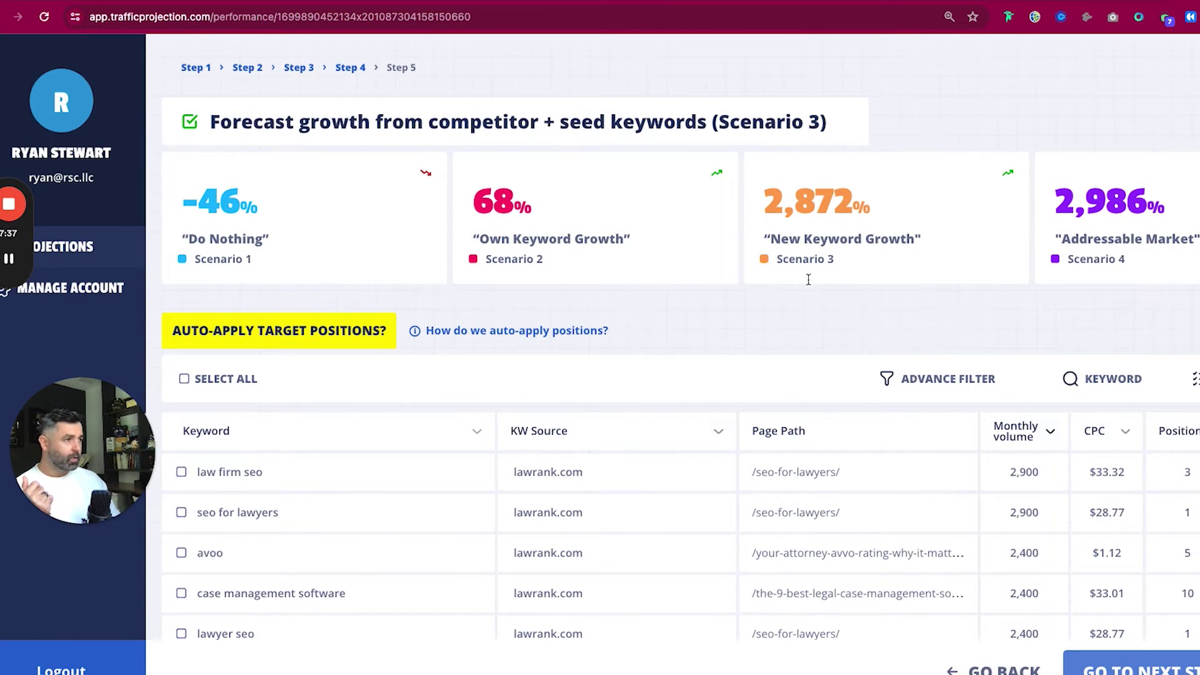
Filter keywords to target position equal to 1, then clear that filter
scroll(1067, 375, "down", 1)
scroll(979, 260, "down", 2)
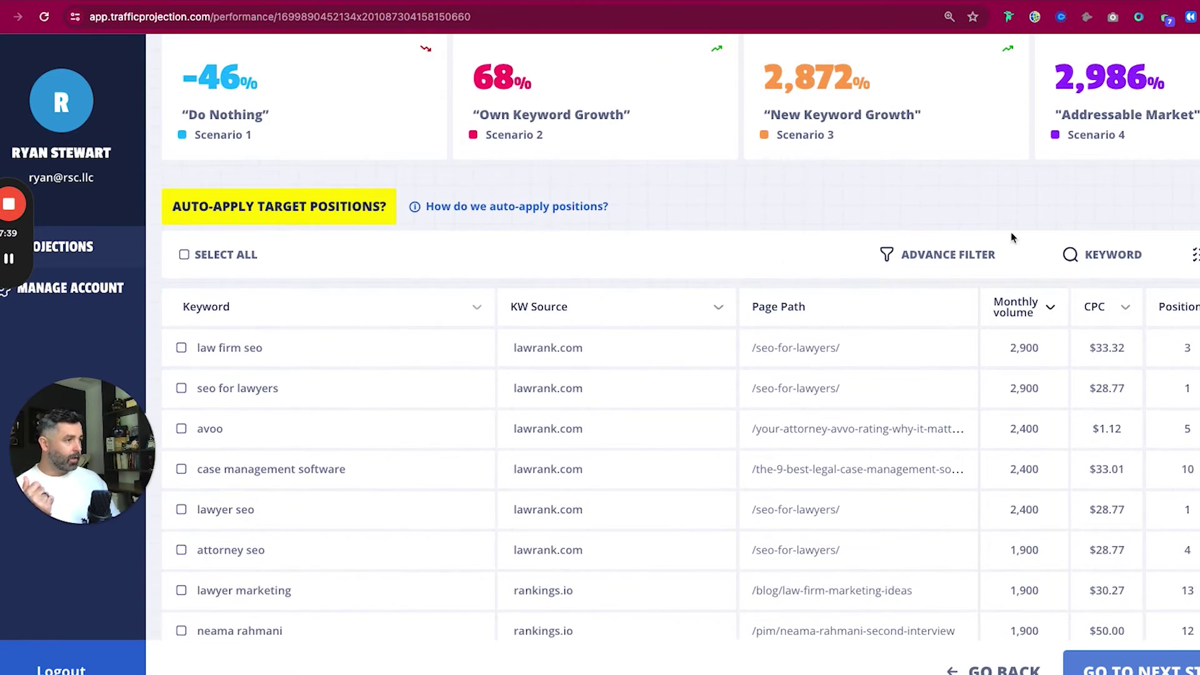
left_click(979, 255)
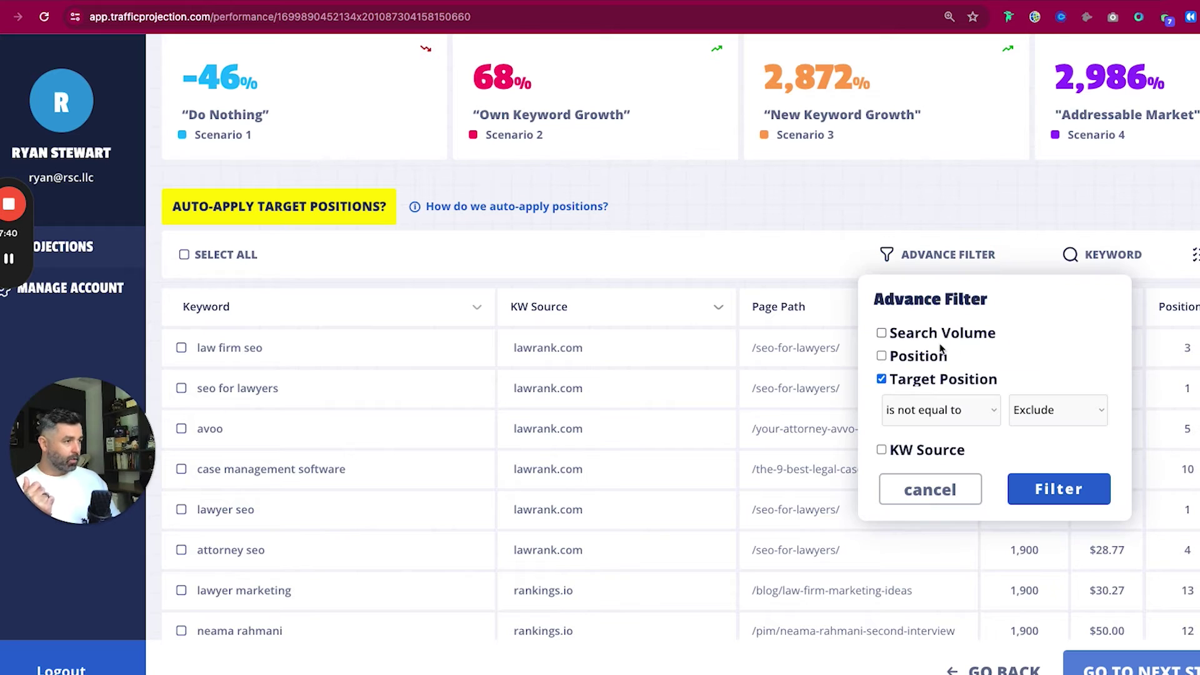
left_click(978, 420)
left_click(937, 392)
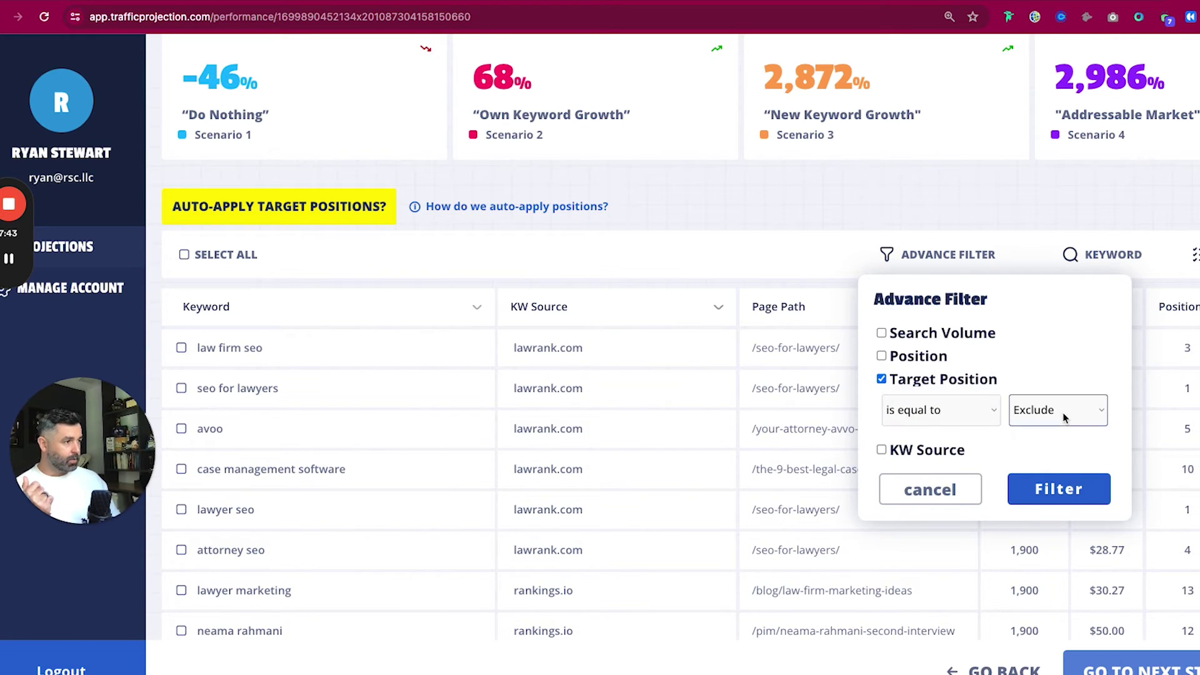
left_click(1063, 412)
left_click(1023, 356)
left_click(1058, 489)
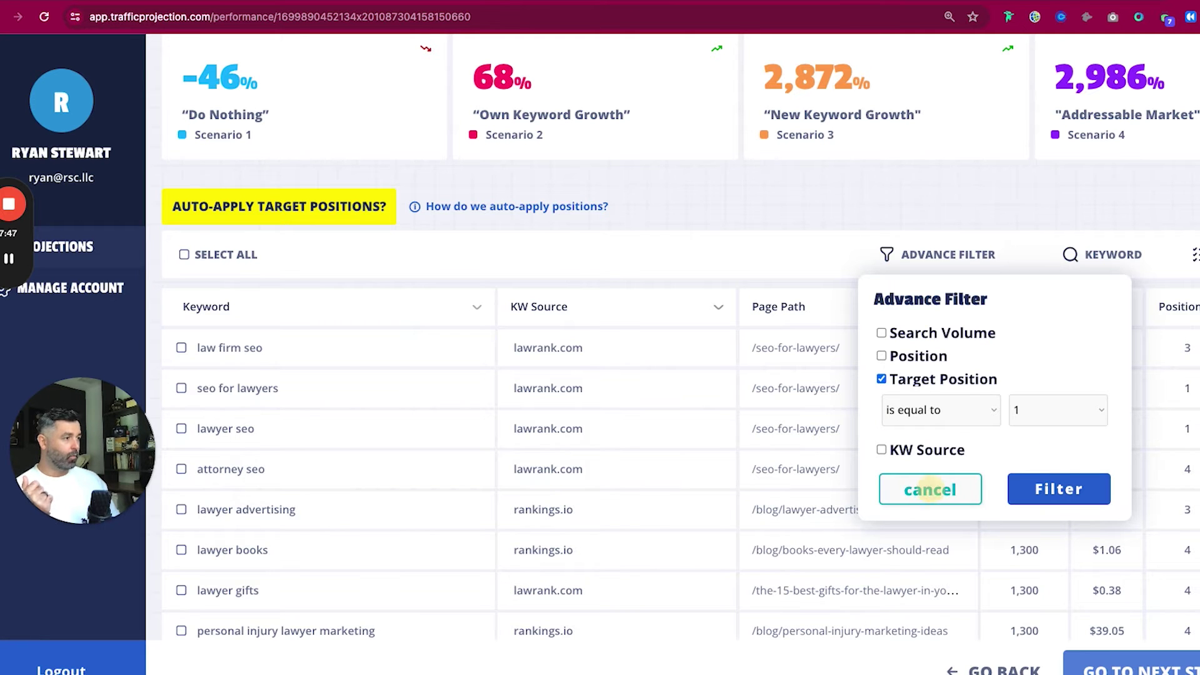
left_click(931, 489)
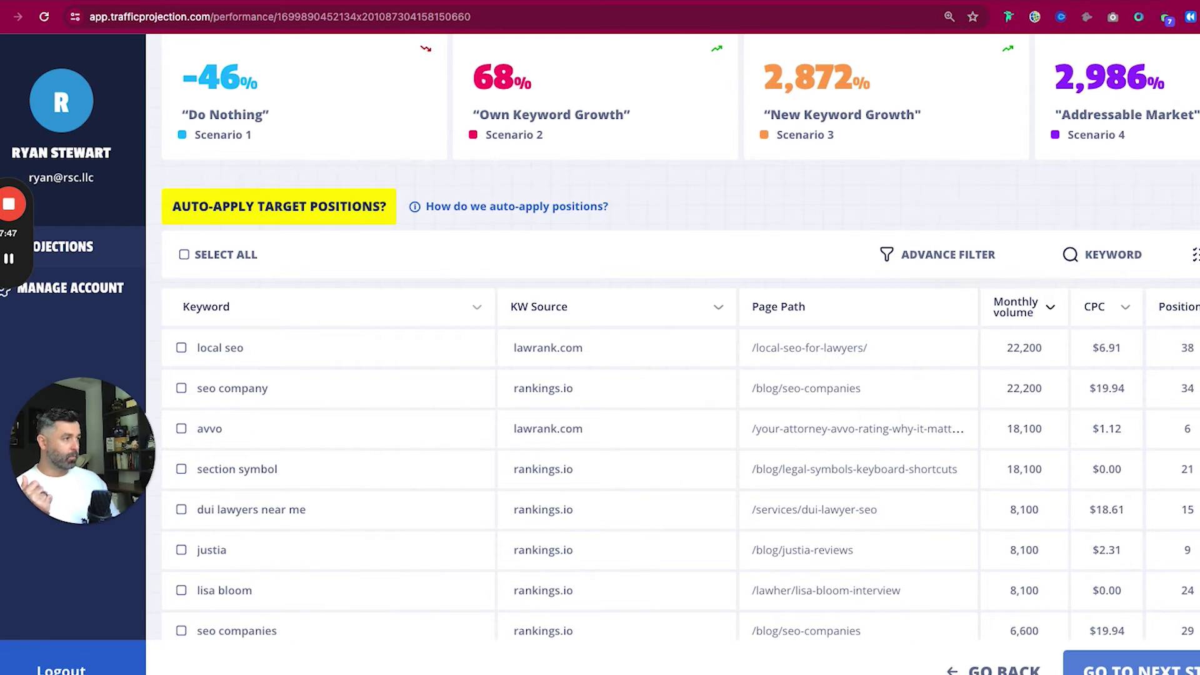
Reapply the Target Position 'is equal to' 1 filter and close the filter panel
left_click(979, 266)
left_click(947, 380)
left_click(925, 412)
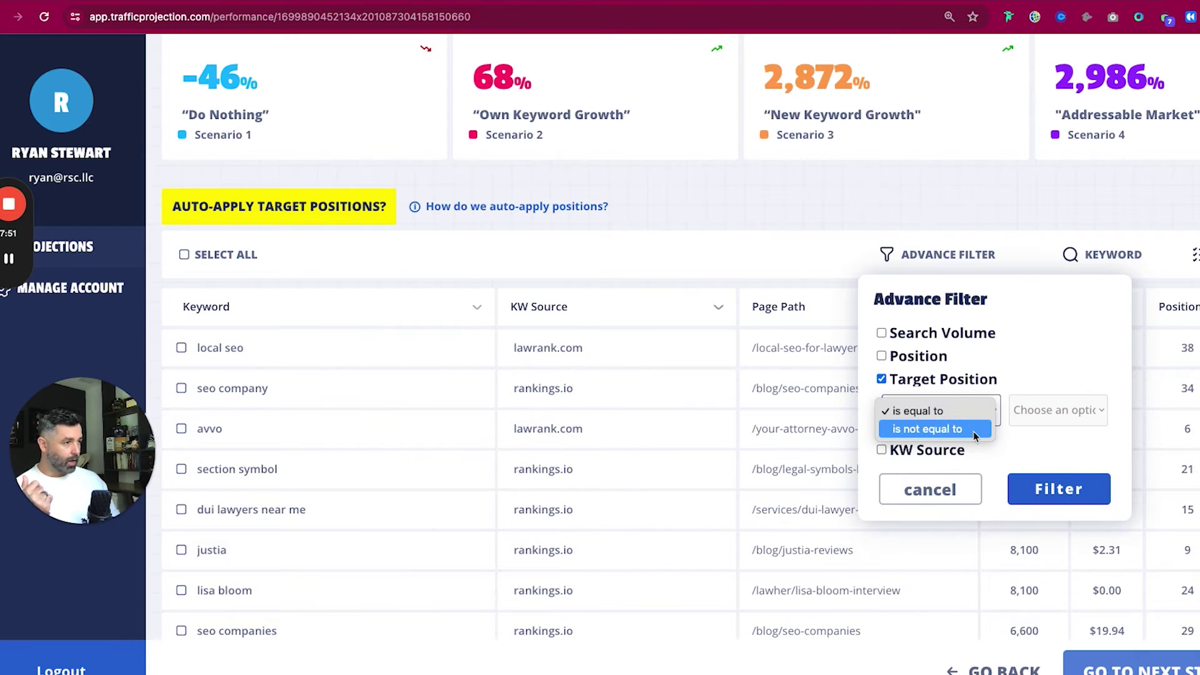
left_click(976, 429)
left_click(963, 411)
left_click(963, 392)
left_click(1058, 417)
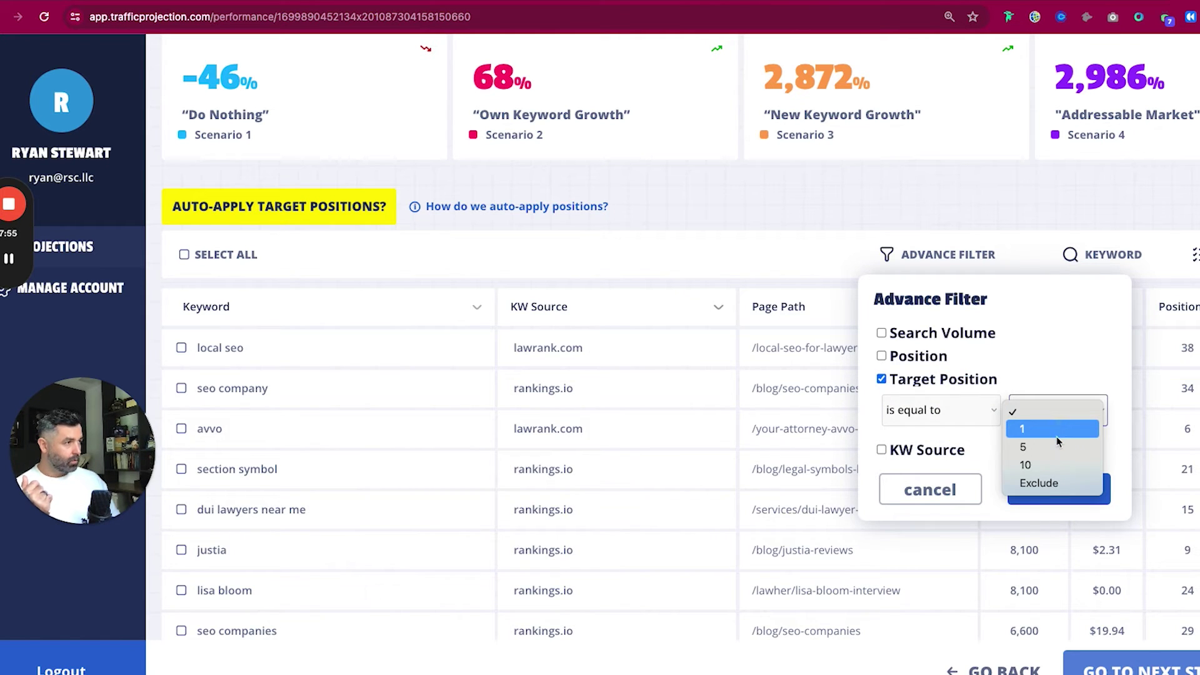
left_click(1057, 438)
left_click(1059, 491)
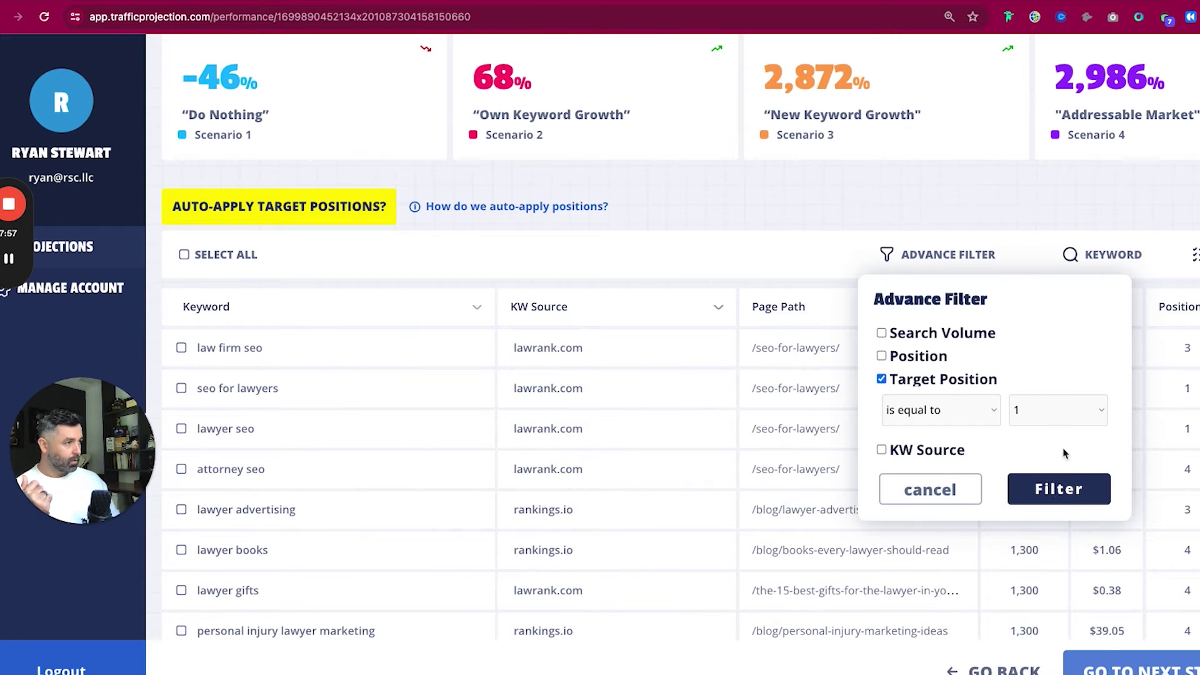
left_click(1014, 255)
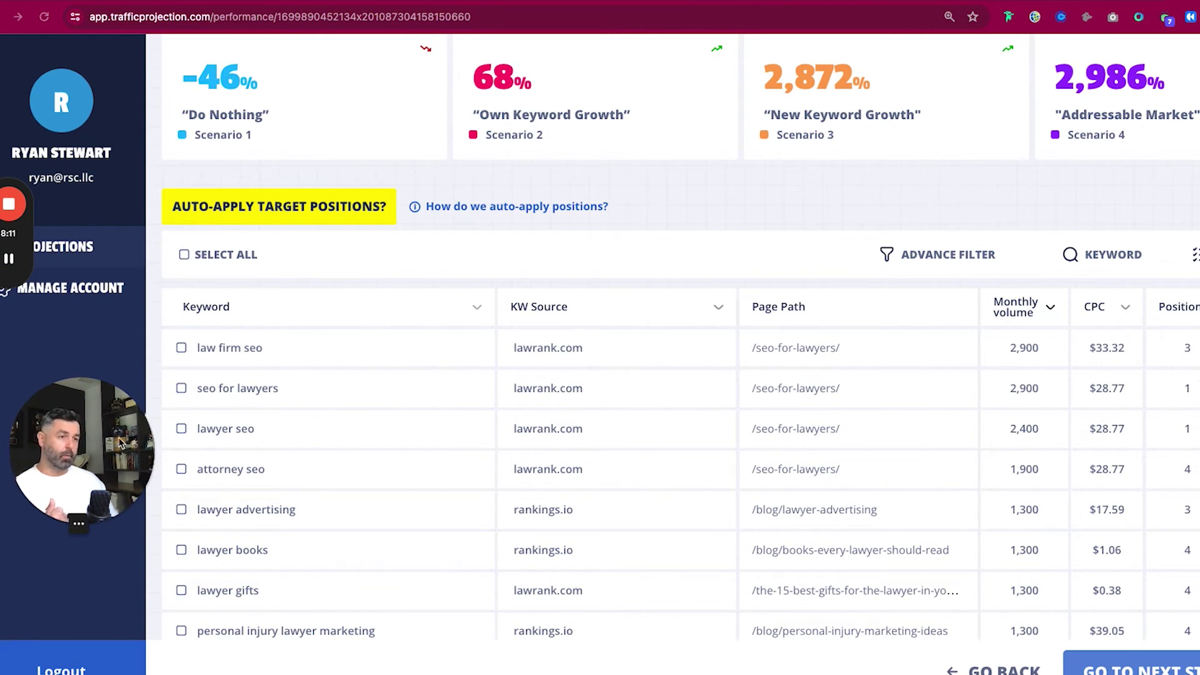
Select eight keywords, including law firm seo, seo for lawyers, lawyer seo, attorney seo and legal seo
scroll(348, 433, "down", 1)
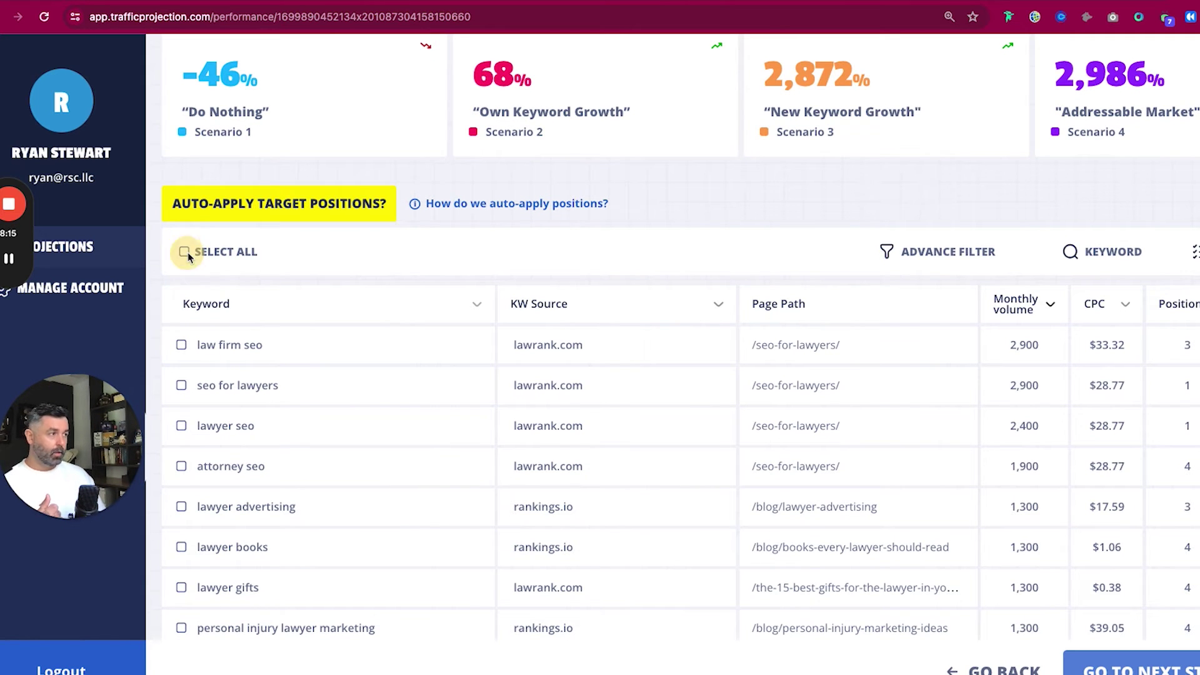
left_click(182, 345)
left_click(181, 385)
left_click(181, 426)
left_click(182, 466)
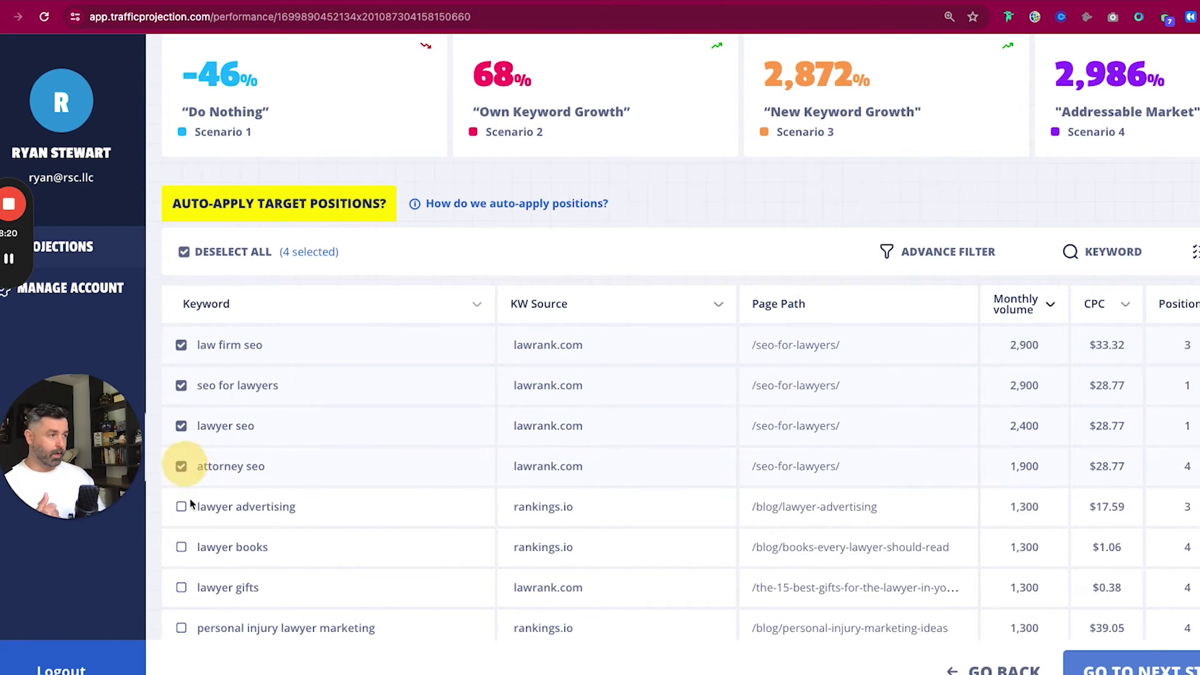
left_click(182, 546)
left_click(182, 589)
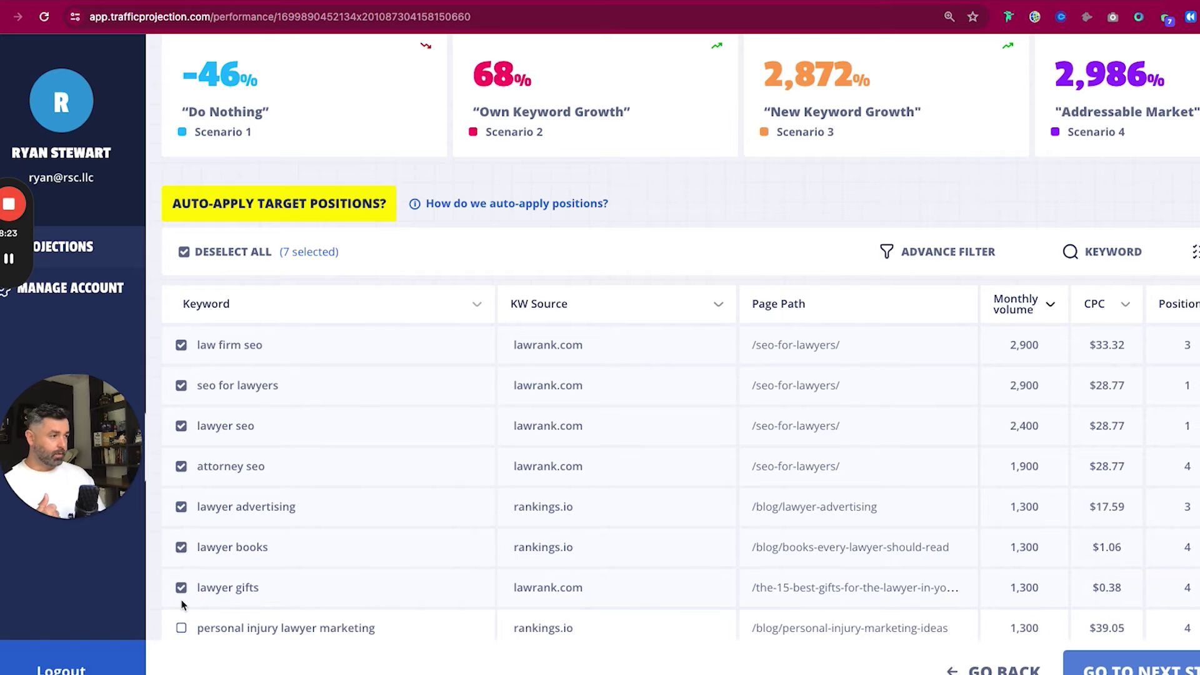
scroll(183, 603, "down", 1)
left_click(181, 557)
left_click(182, 517)
left_click(182, 597)
scroll(188, 594, "down", 3)
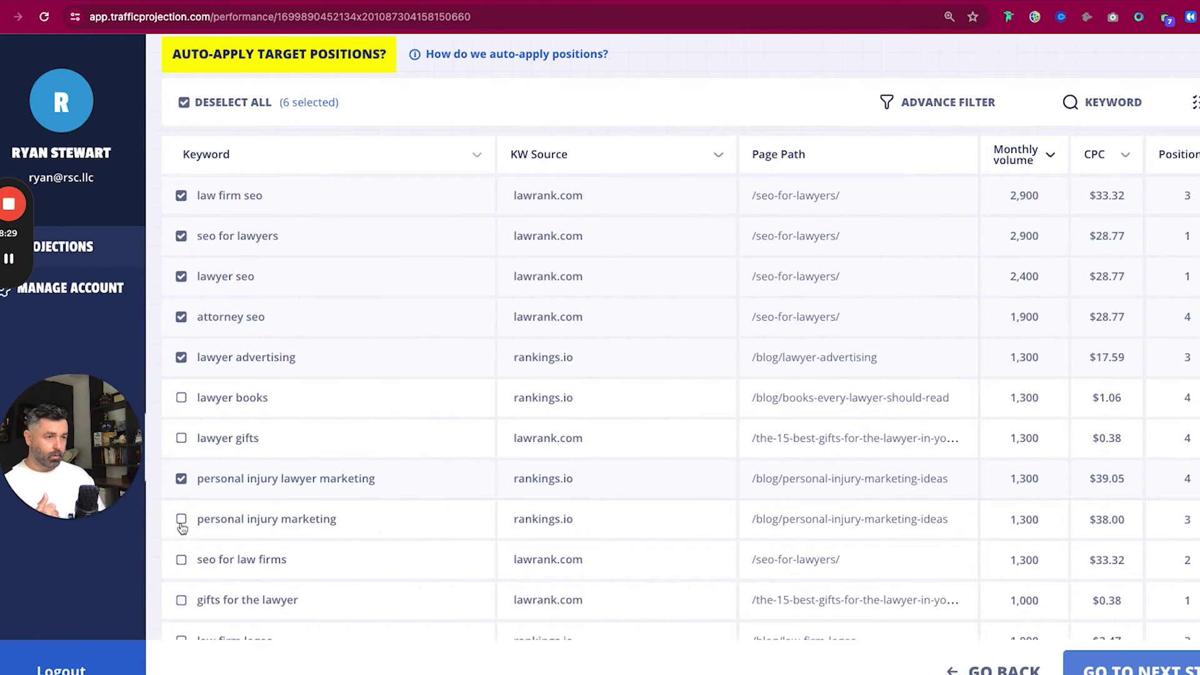
left_click(182, 559)
scroll(181, 603, "down", 1)
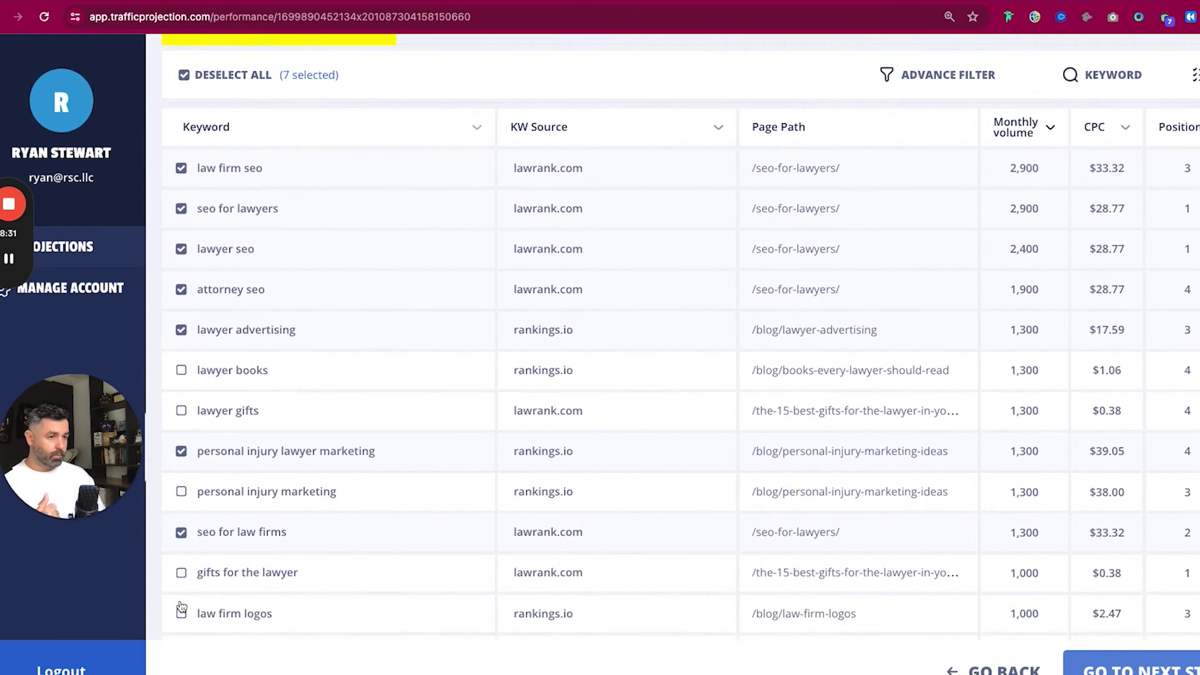
scroll(181, 603, "down", 2)
scroll(184, 590, "down", 1)
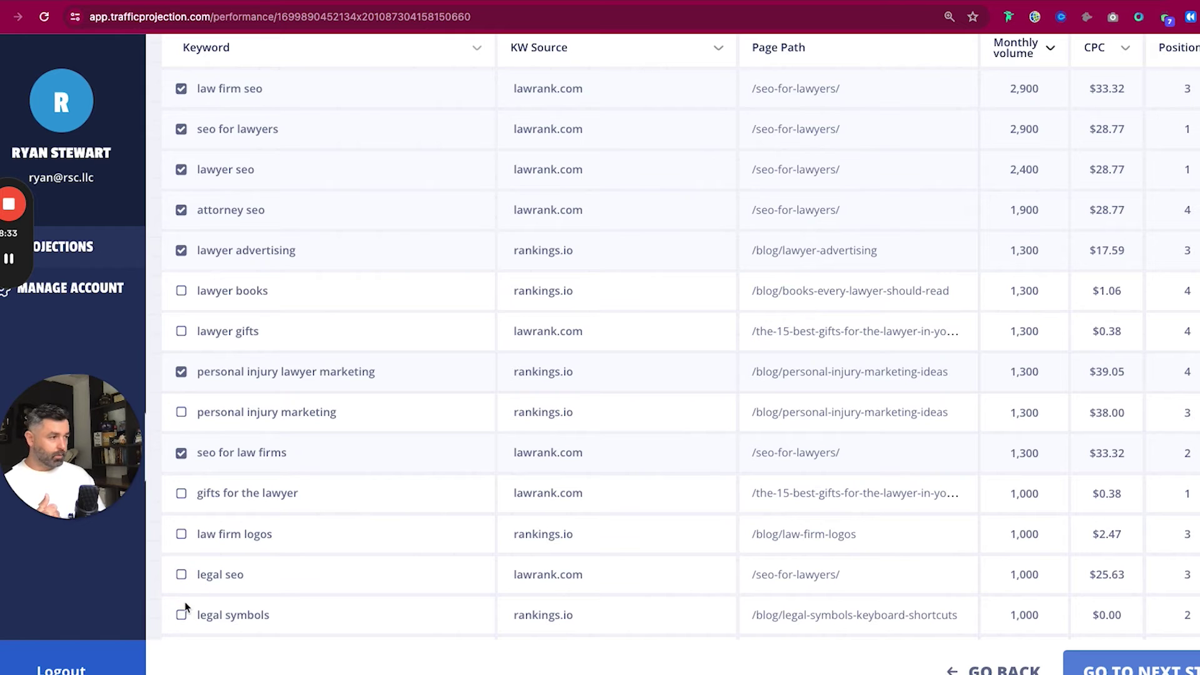
left_click(182, 575)
scroll(187, 569, "up", 10)
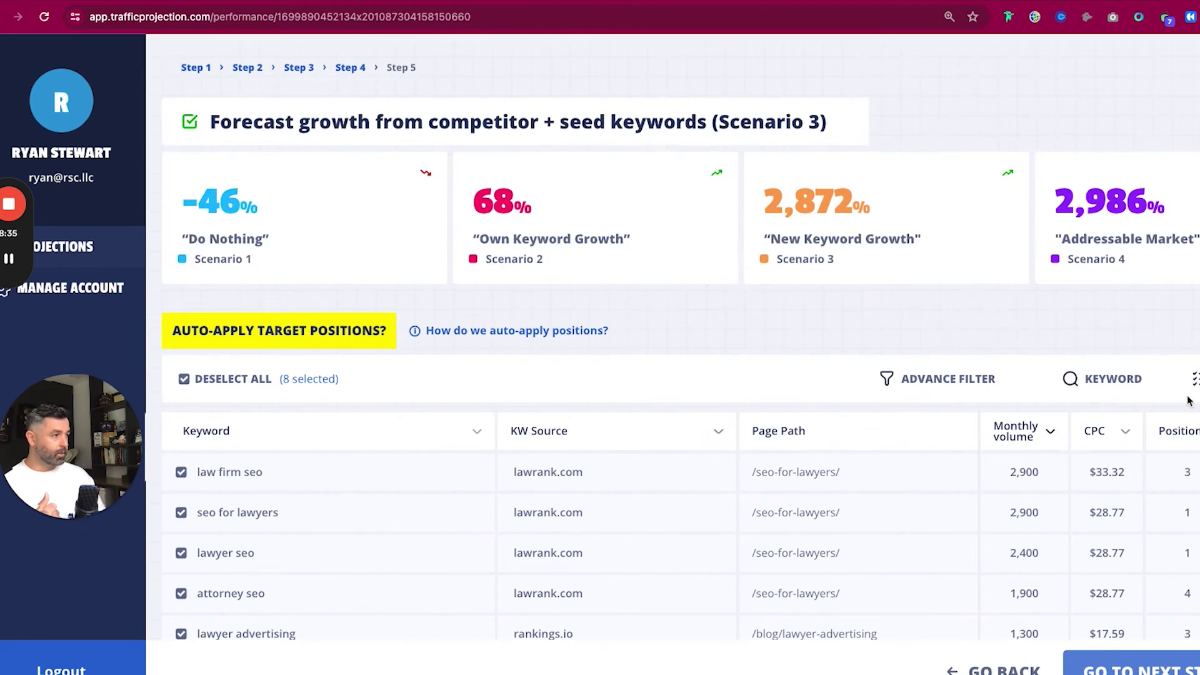
Bulk-set the target position of the eight selected keywords to 5
left_click(323, 378)
left_click(692, 191)
left_click(694, 229)
left_click(772, 280)
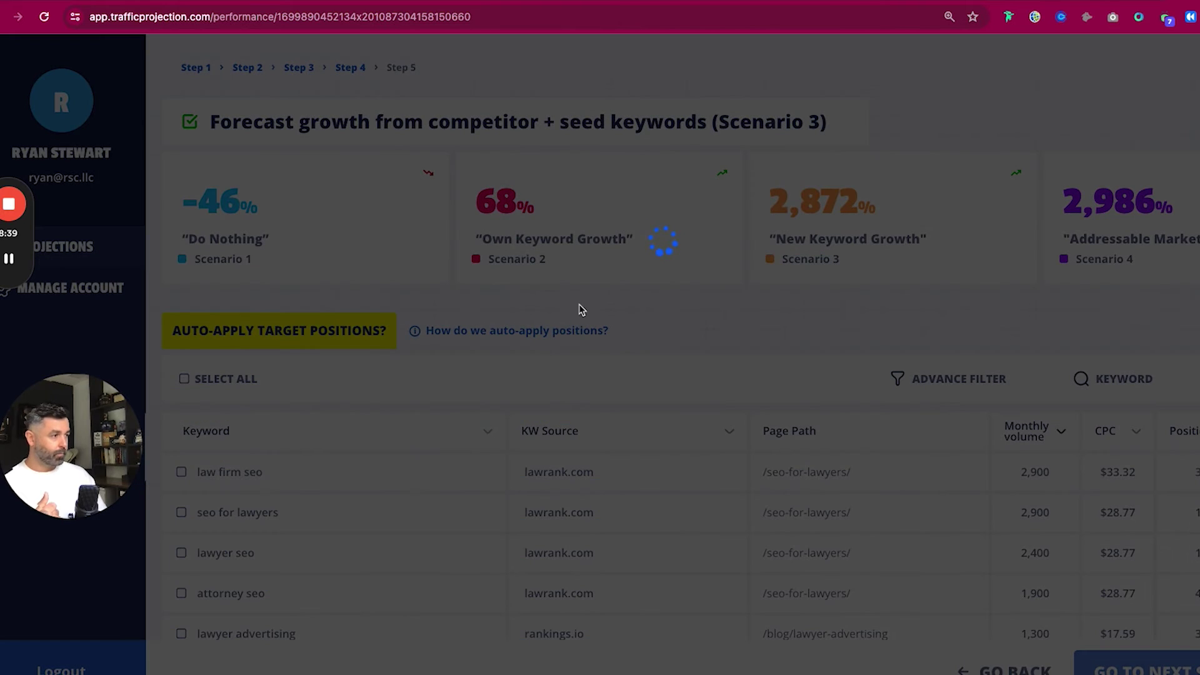
scroll(813, 341, "down", 5)
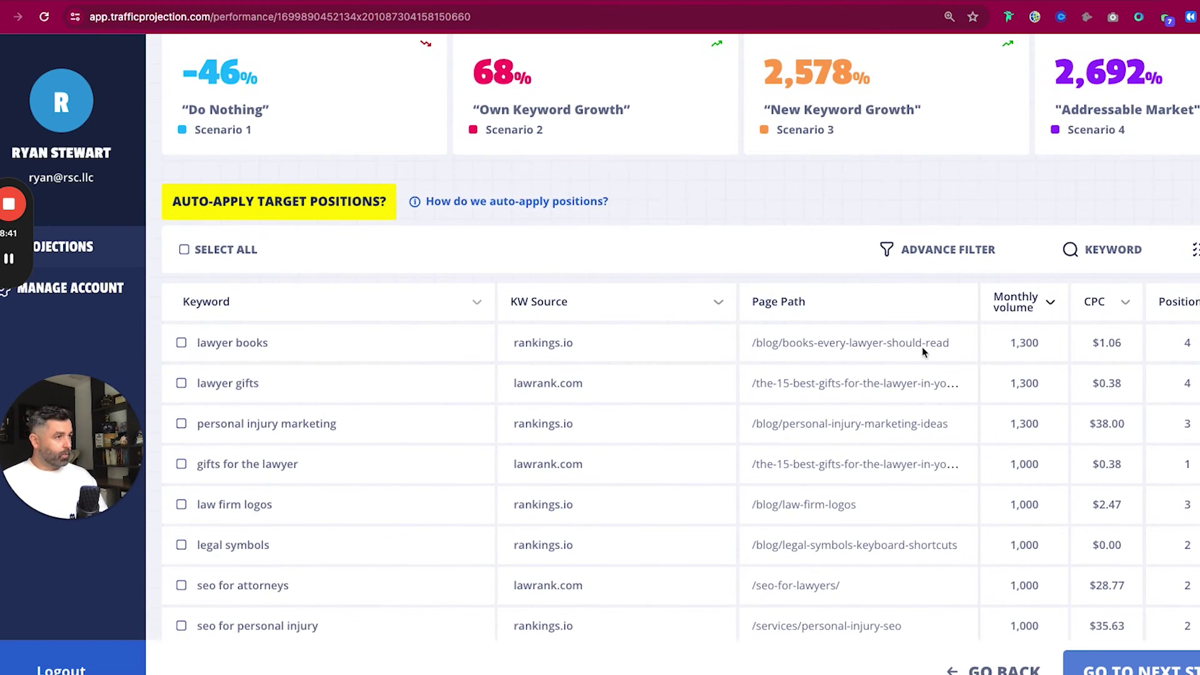
Tick nine keywords, including lawyer books, lawyer gifts, legal symbols, avvo attorneys and attorney billing software
left_click(181, 340)
left_click(181, 380)
left_click(181, 461)
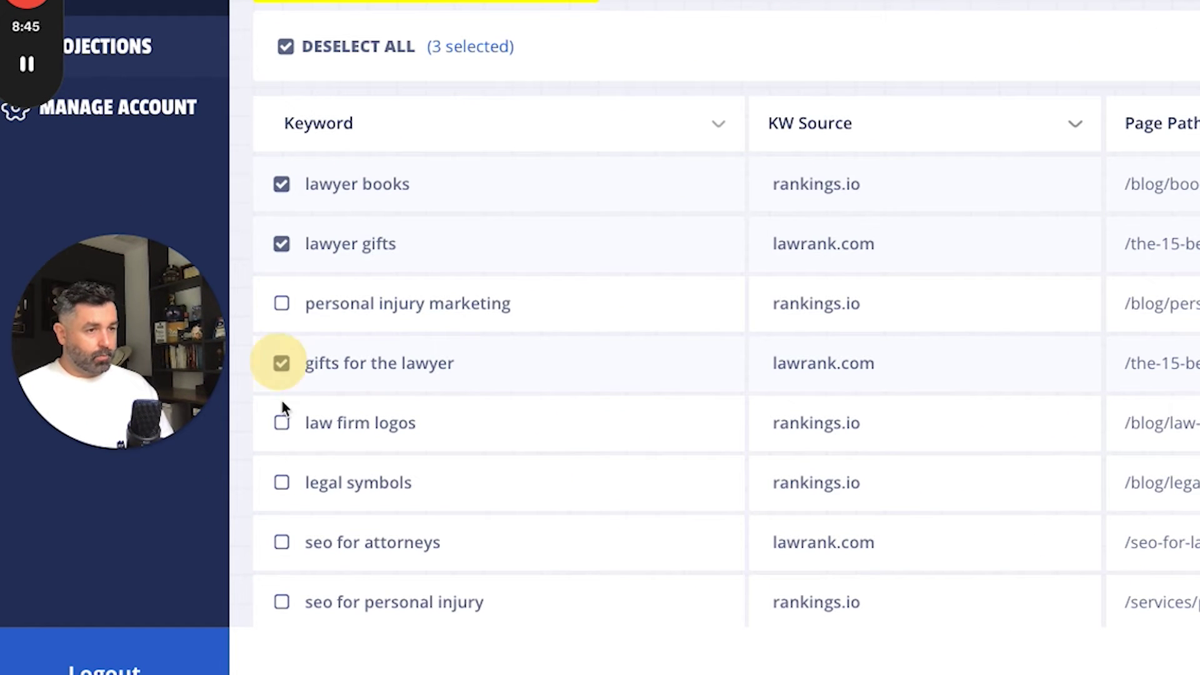
scroll(288, 450, "down", 2)
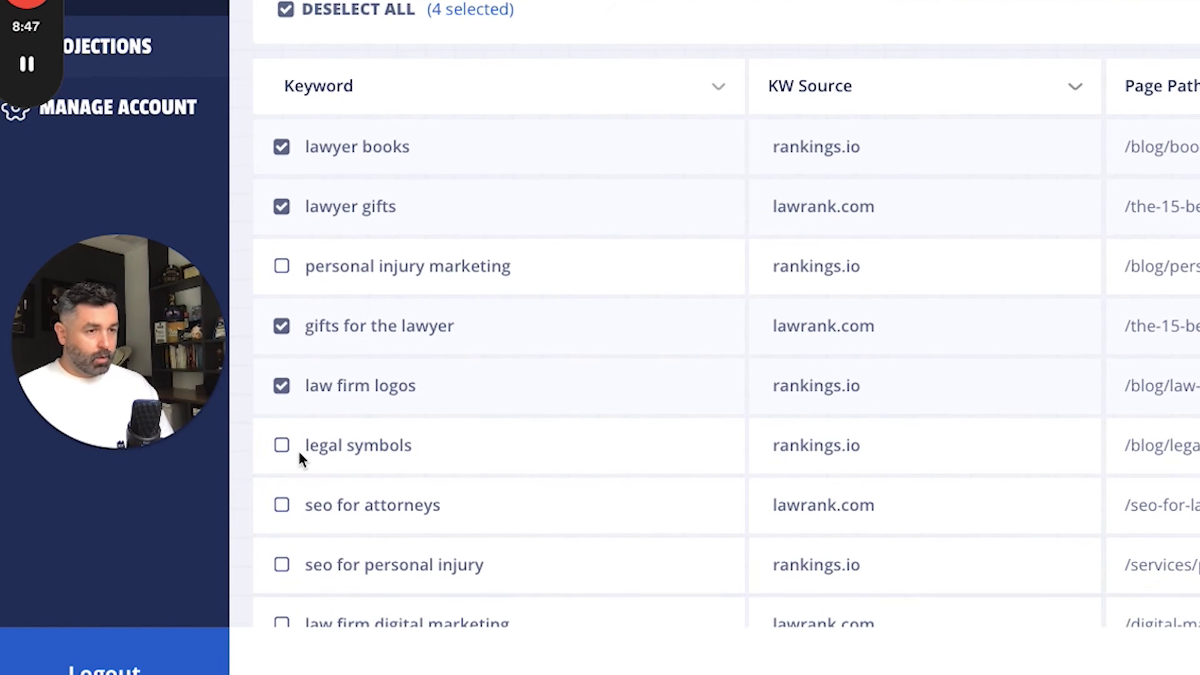
left_click(281, 416)
scroll(290, 493, "down", 3)
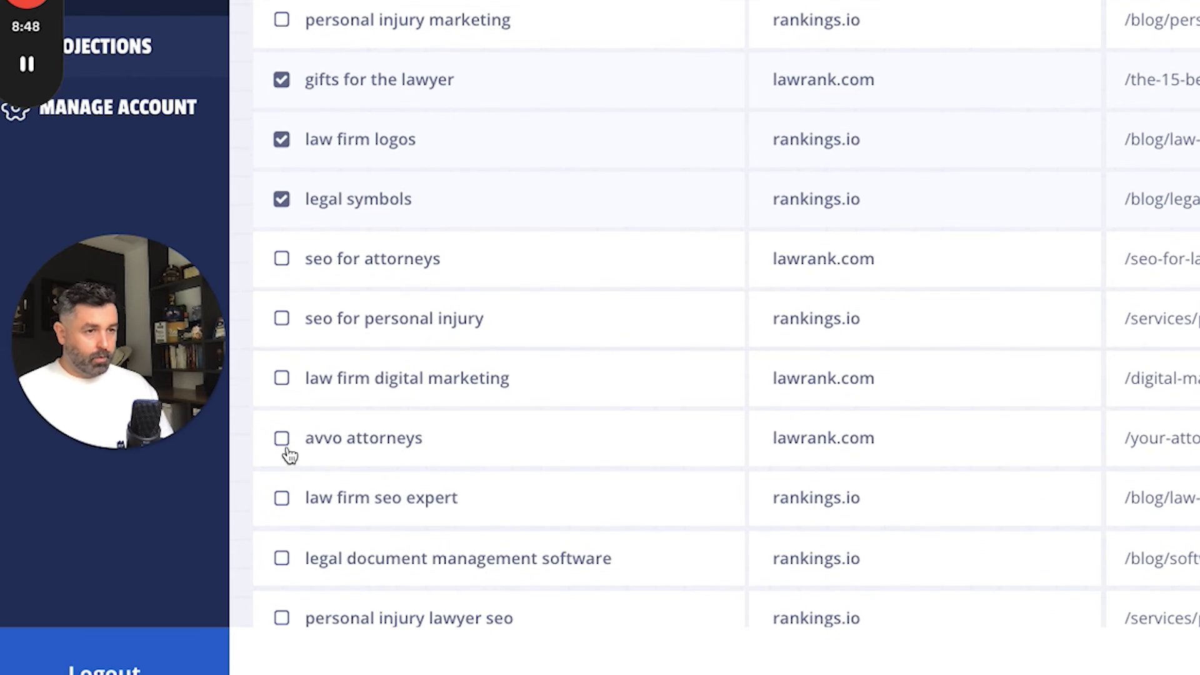
left_click(282, 438)
scroll(297, 496, "down", 2)
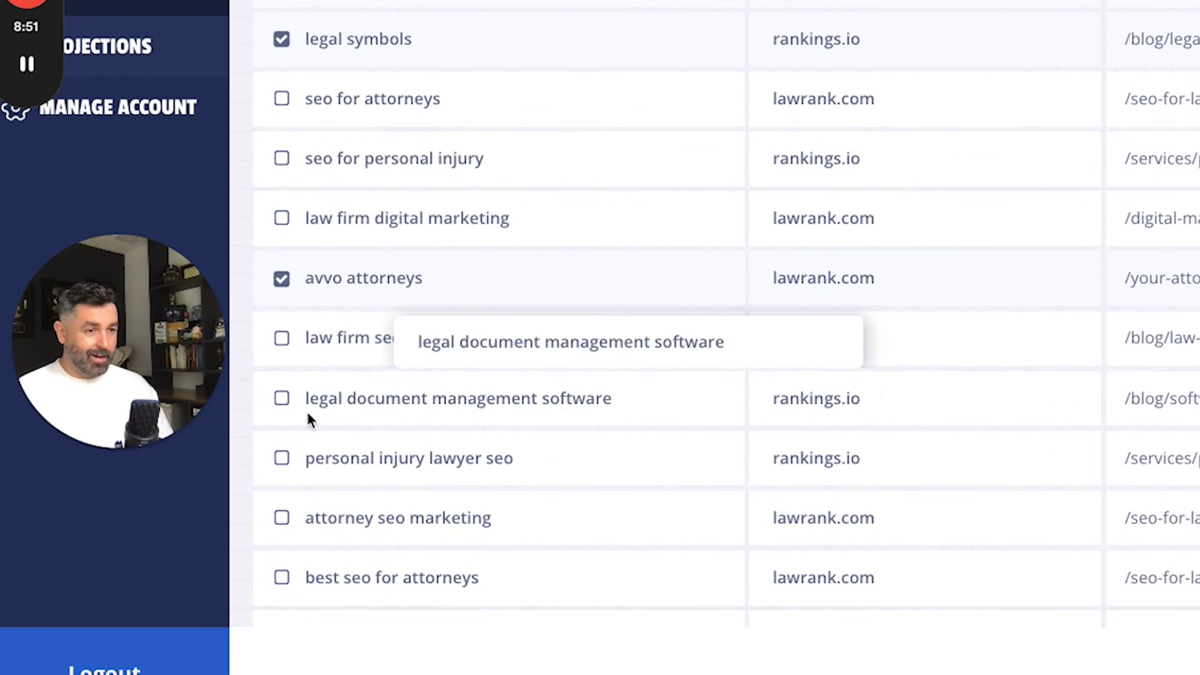
left_click(285, 400)
scroll(294, 500, "down", 3)
left_click(284, 461)
scroll(290, 450, "down", 2)
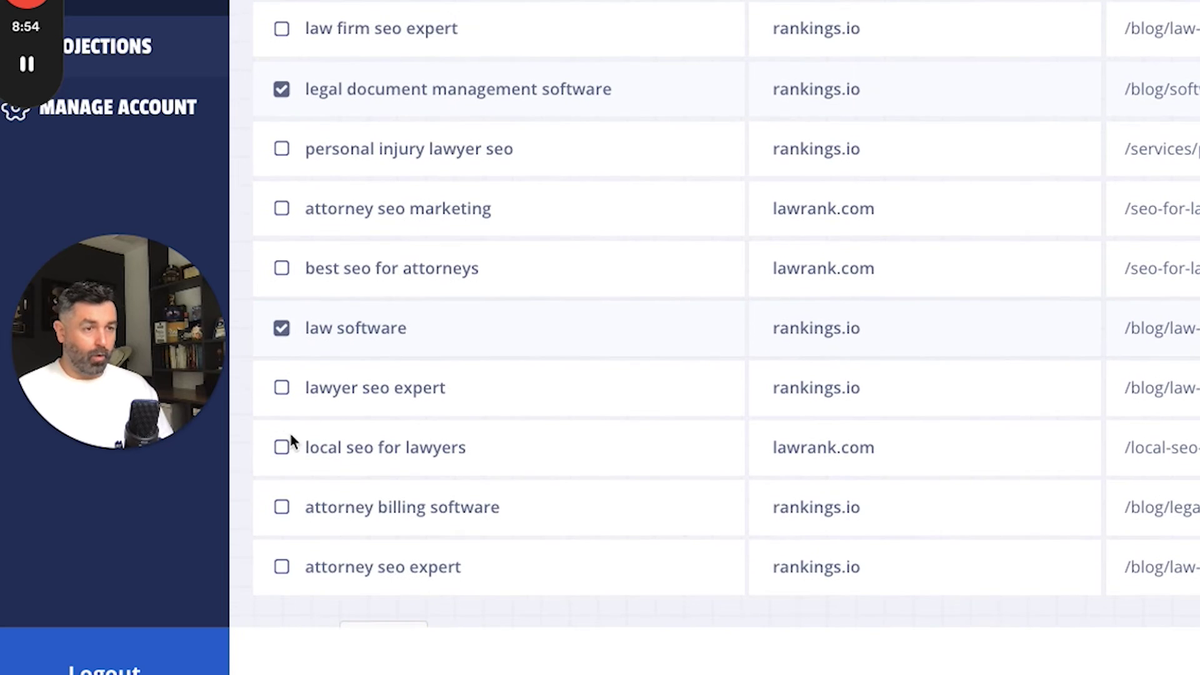
scroll(292, 440, "down", 1)
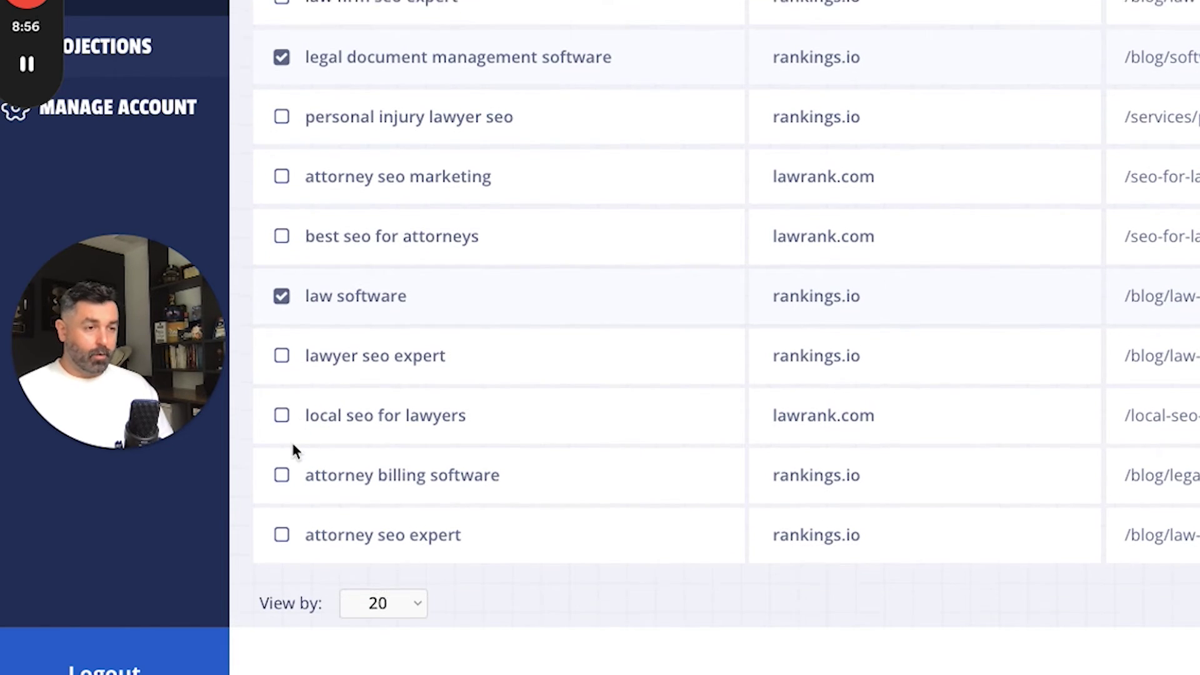
left_click(282, 470)
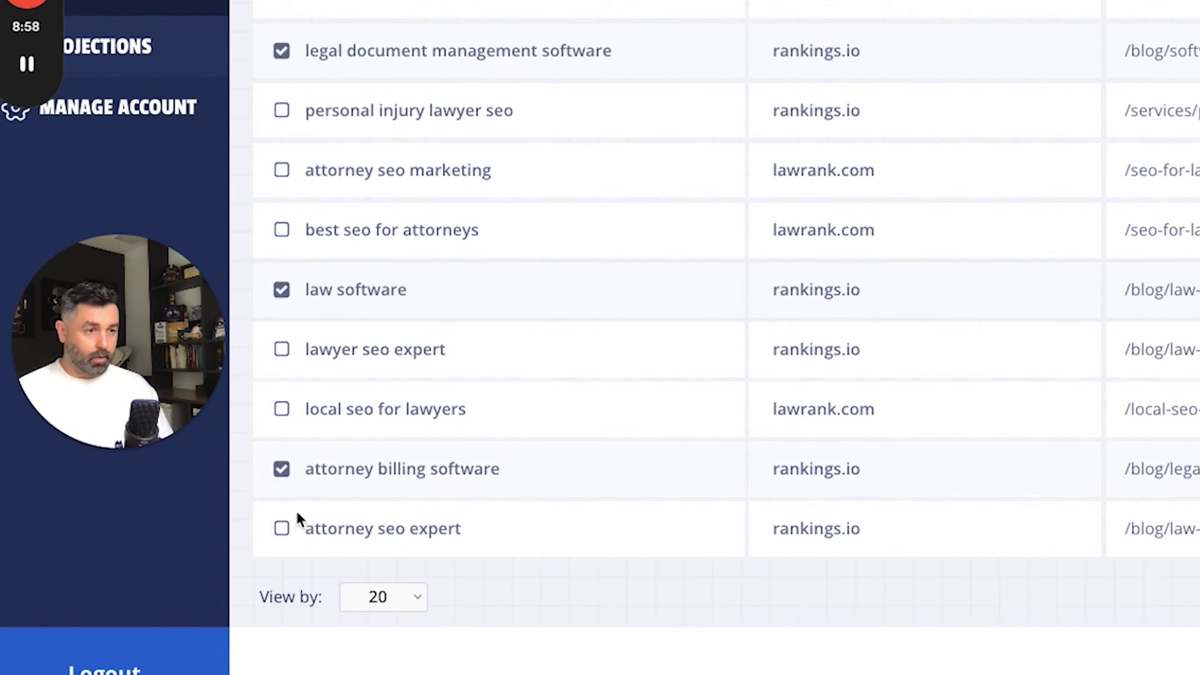
scroll(725, 313, "up", 15)
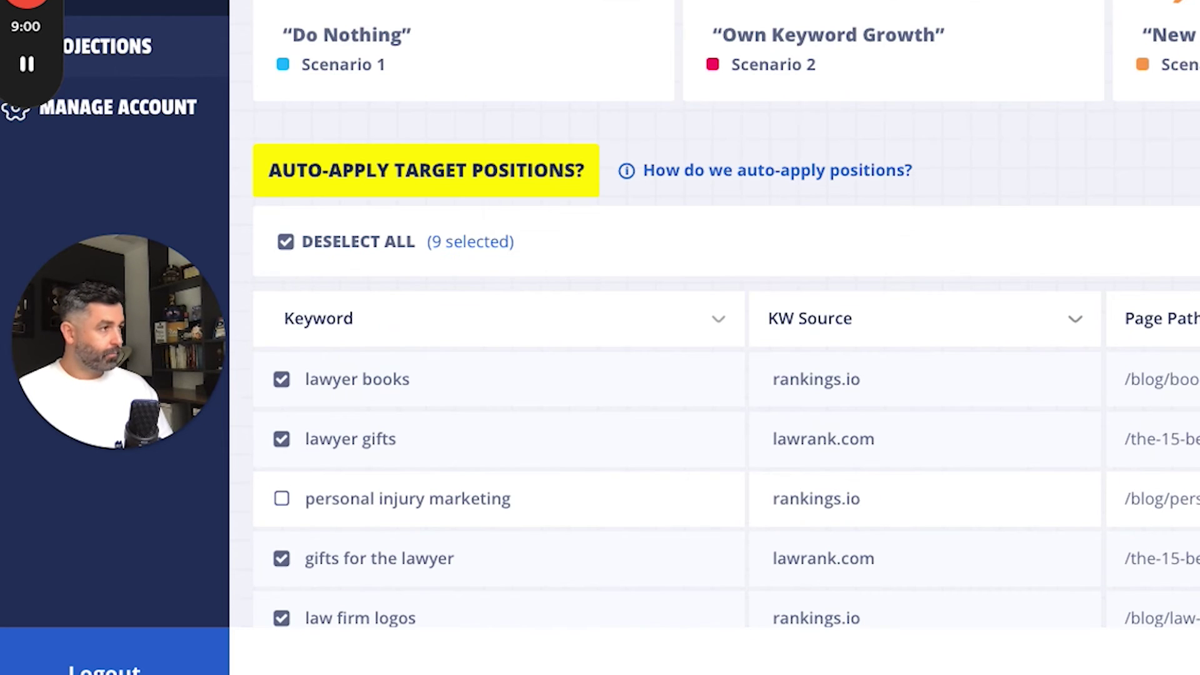
Bulk-set the target position of the nine selected keywords to Exclude
left_click(481, 181)
left_click(1032, 55)
left_click(1025, 88)
left_click(1129, 82)
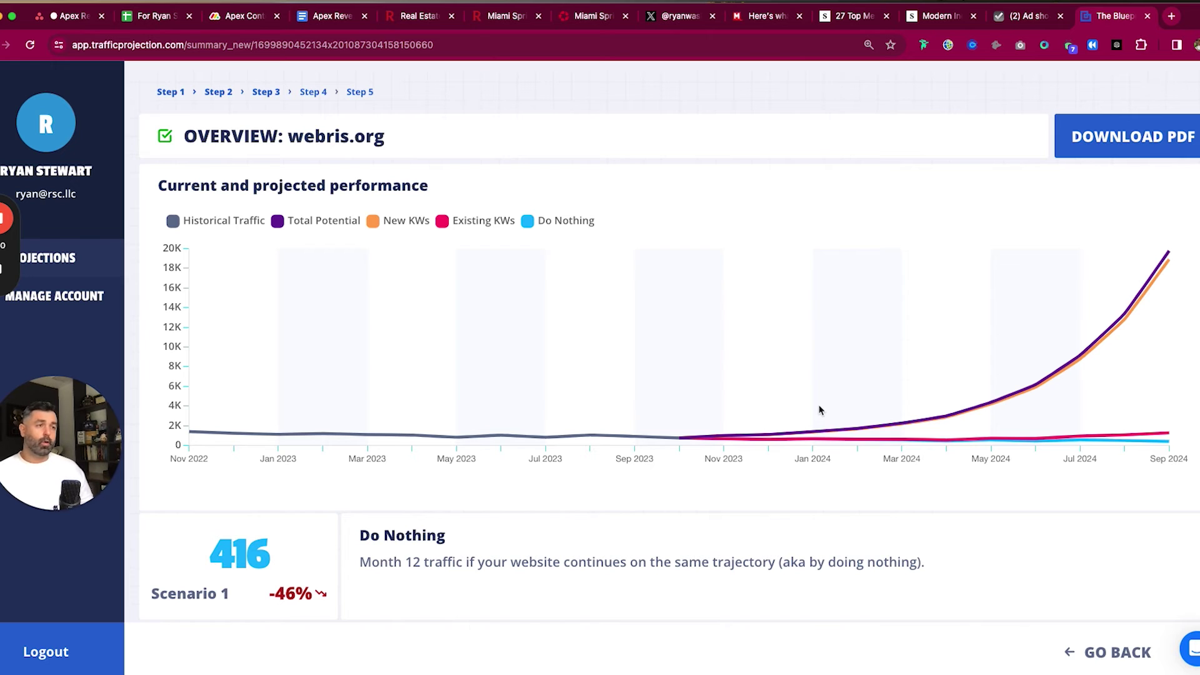
Hide the Total Potential, New KWs and Existing KWs lines, keeping Do Nothing and historical traffic visible
mouse_move(733, 436)
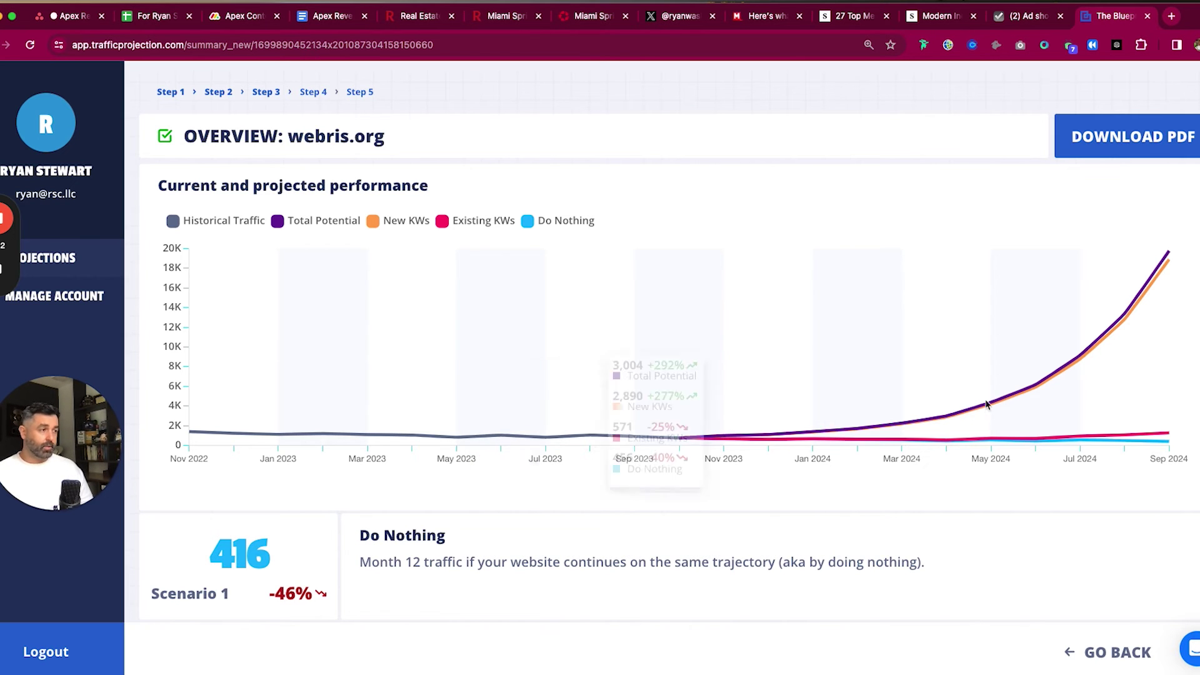
left_click(443, 223)
left_click(406, 220)
left_click(324, 221)
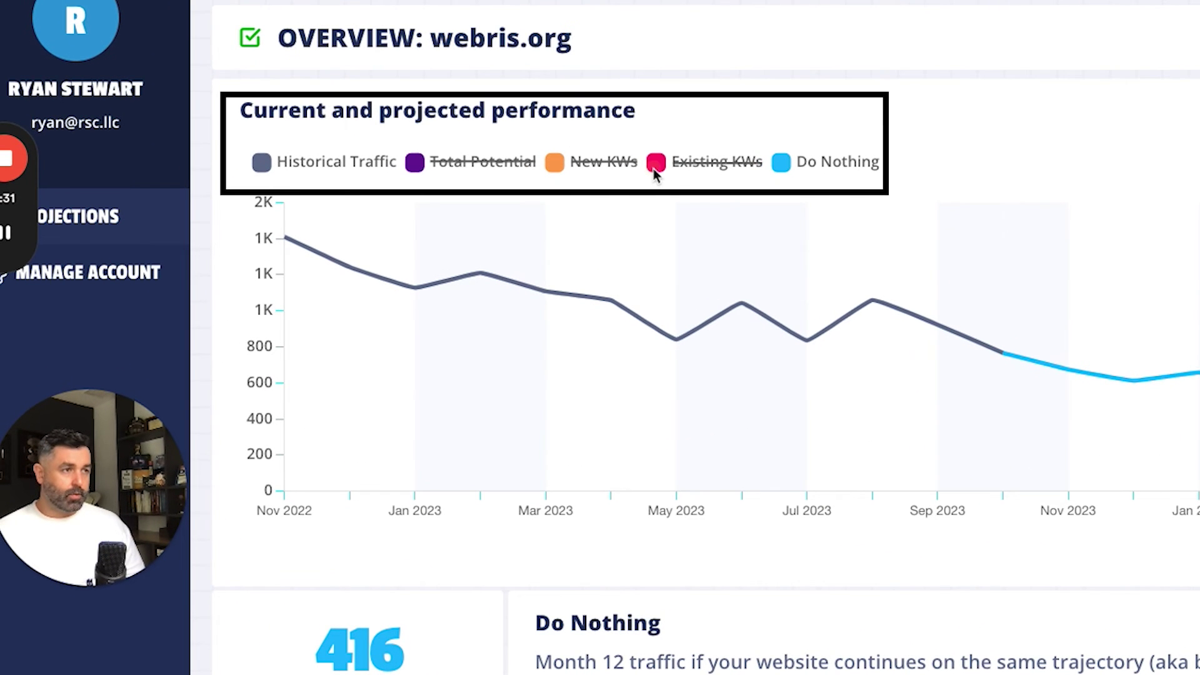
left_click(655, 169)
left_click(673, 166)
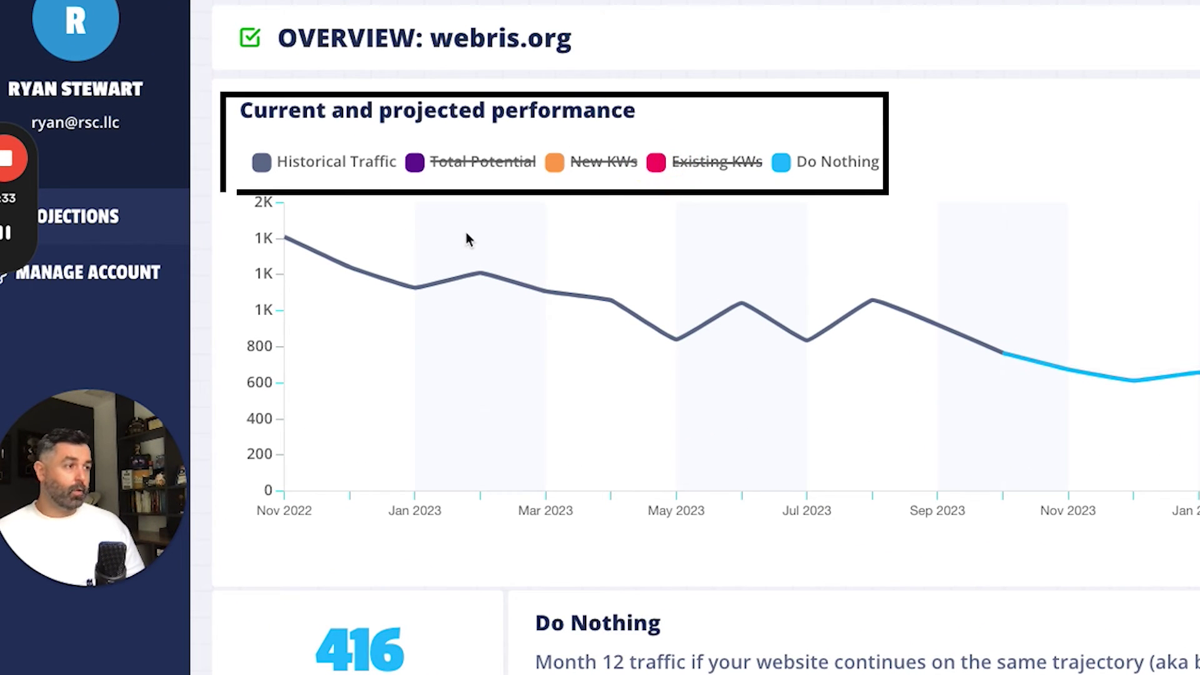
left_click(827, 171)
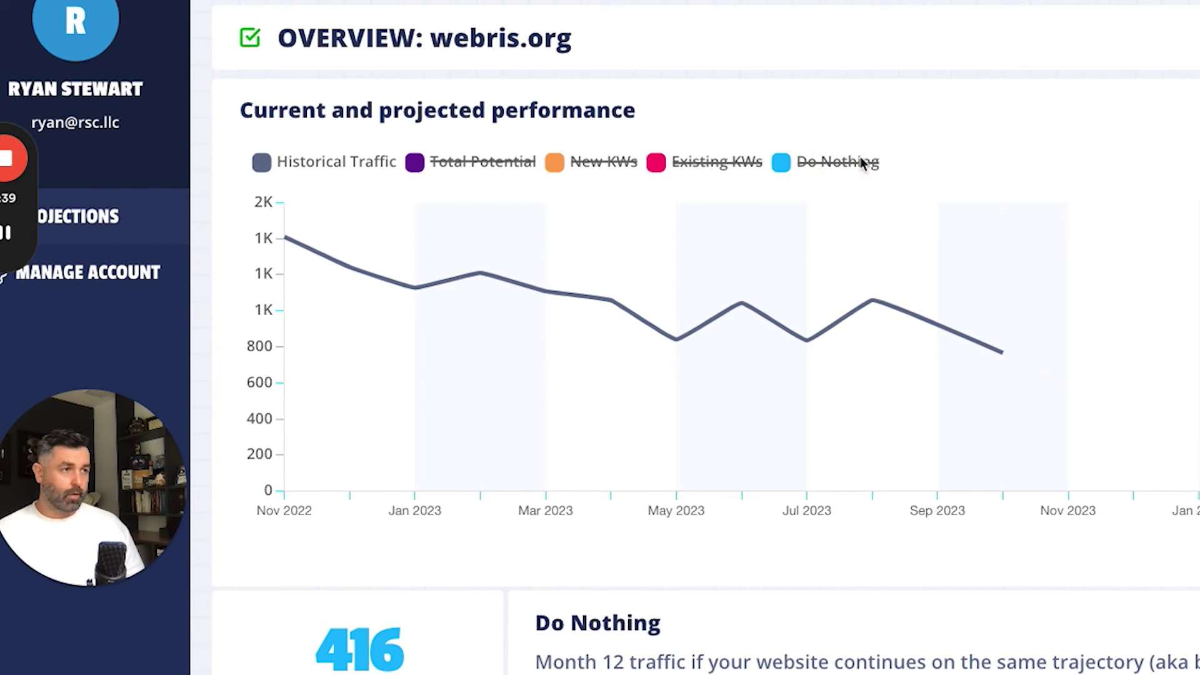
left_click(857, 162)
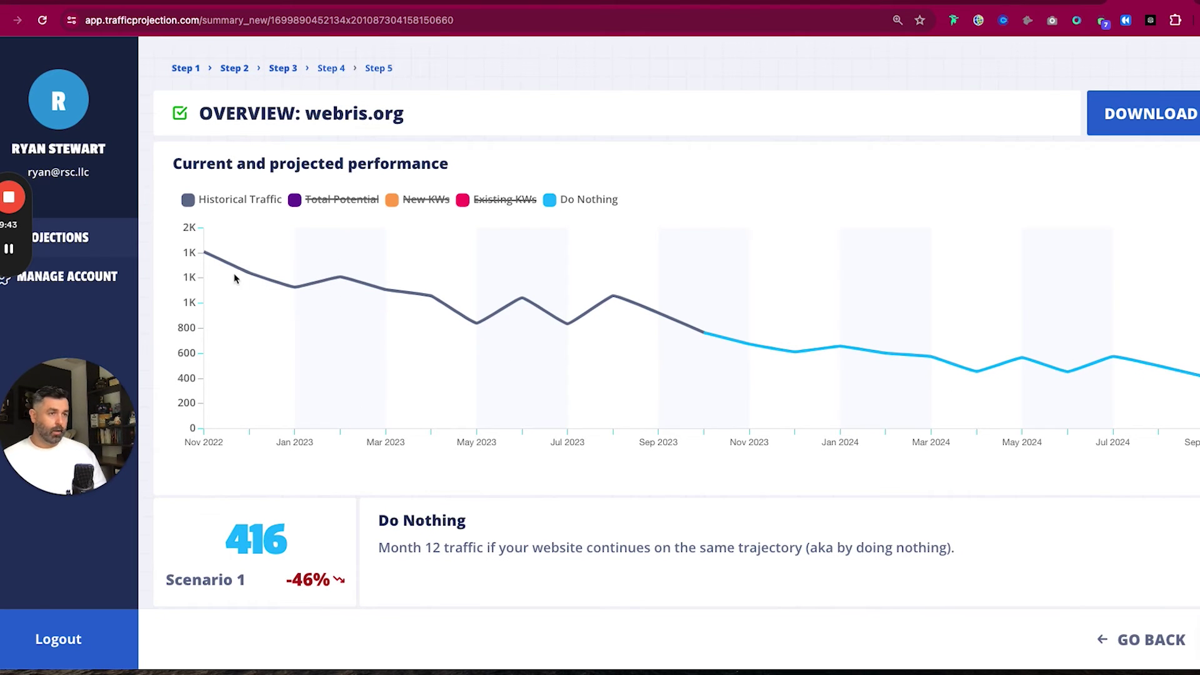
Turn on the Existing KWs and New KWs chart lines while leaving Total Potential hidden
scroll(1071, 415, "down", 5)
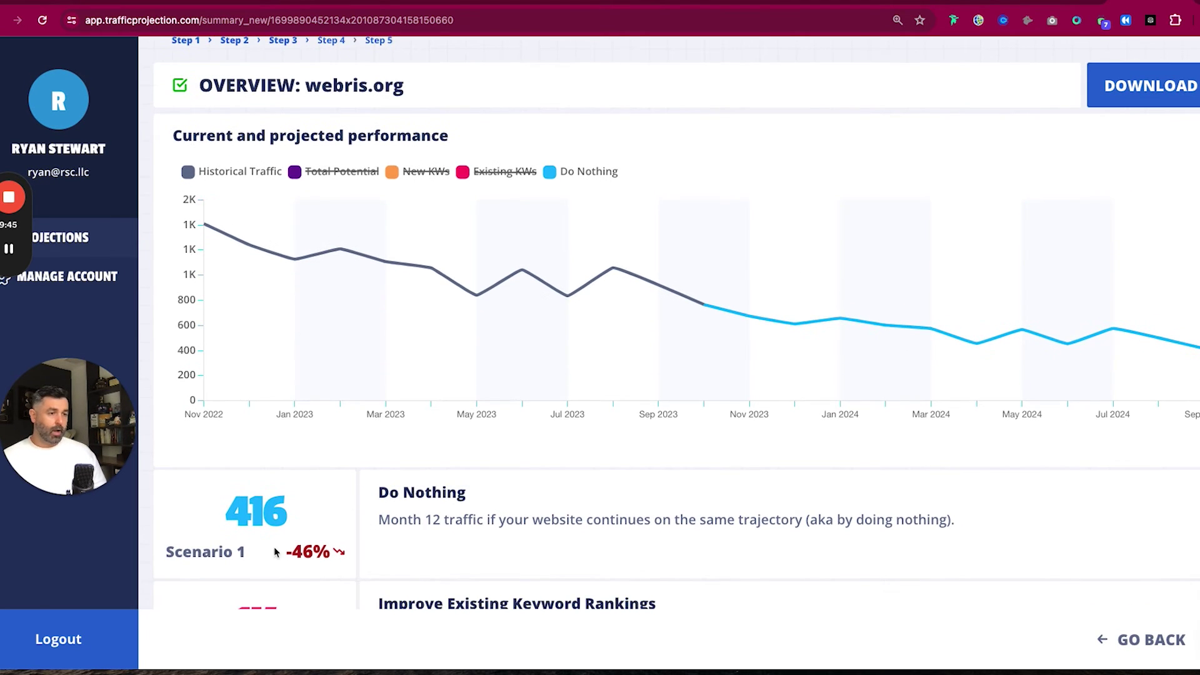
left_click_drag(286, 430, 350, 439)
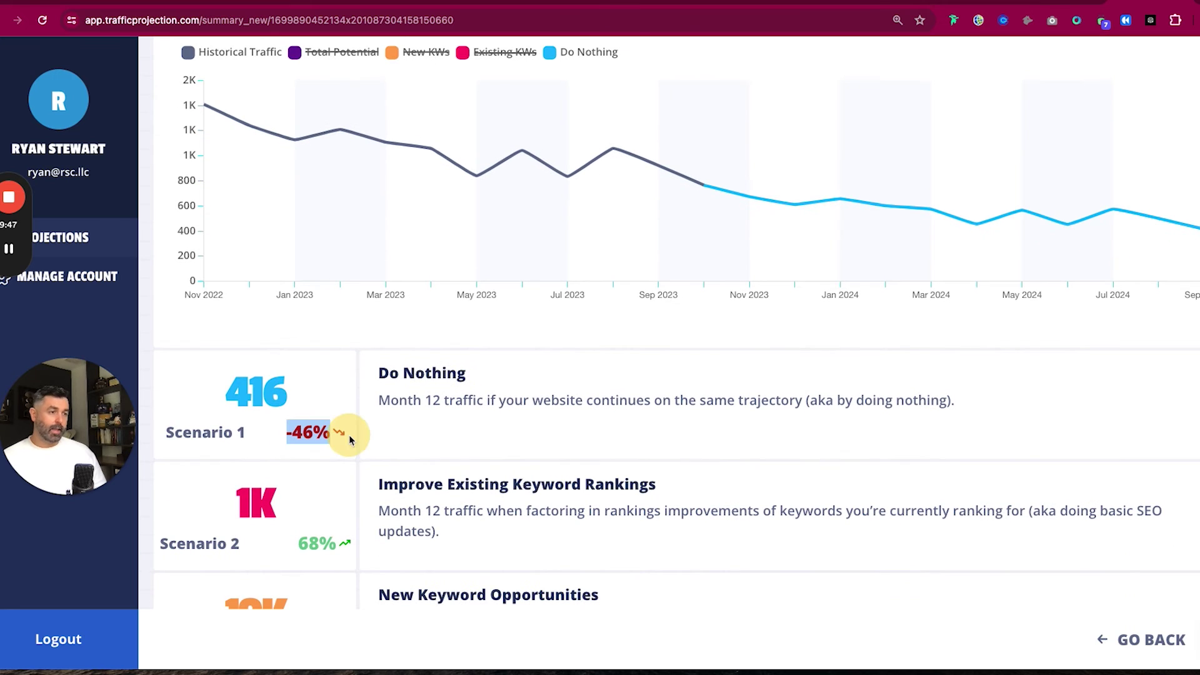
scroll(356, 439, "down", 1)
scroll(356, 439, "up", 5)
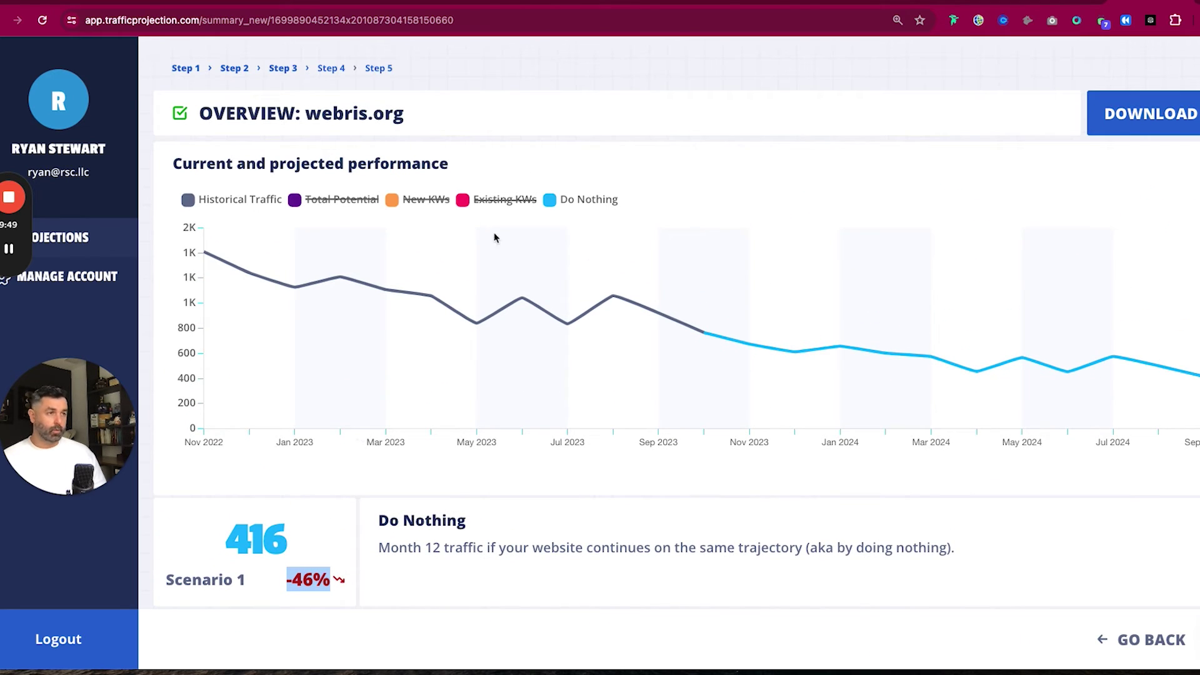
left_click(493, 207)
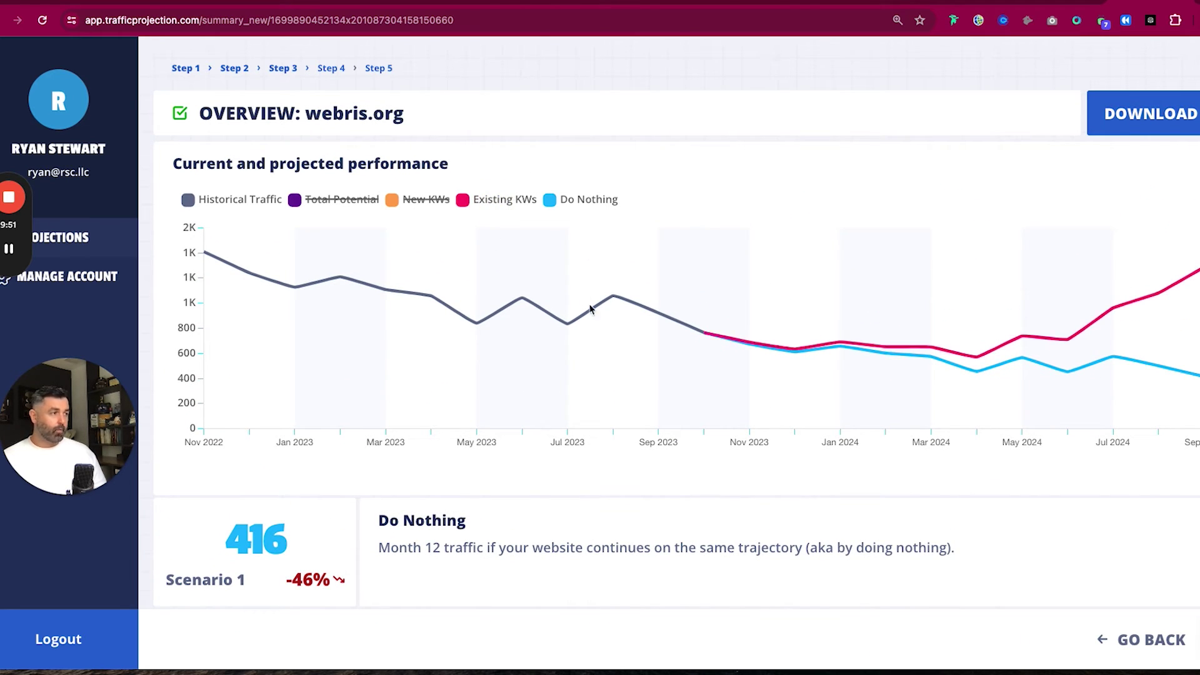
scroll(541, 365, "down", 4)
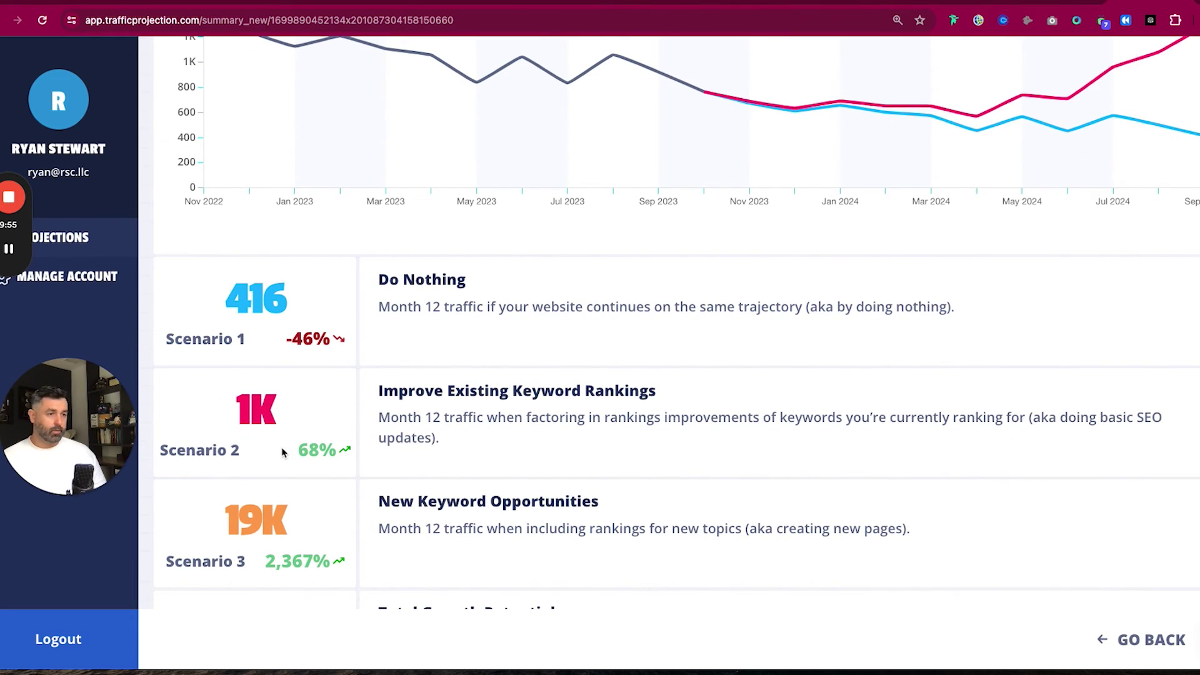
scroll(460, 437, "up", 4)
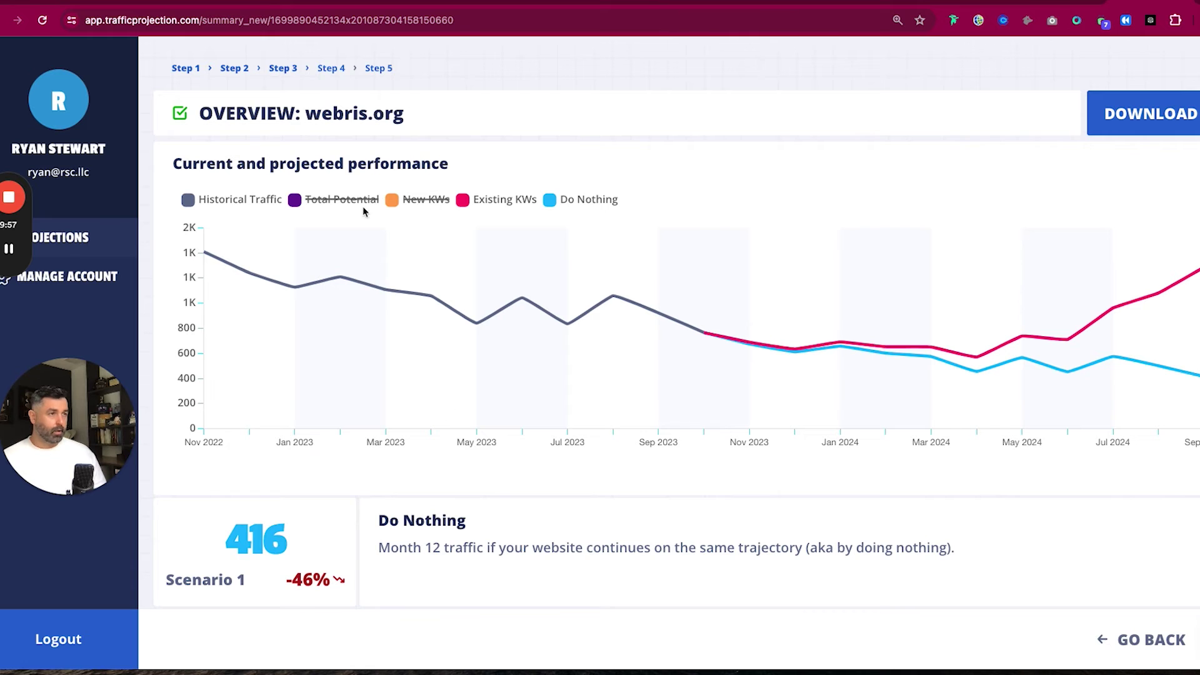
left_click(432, 200)
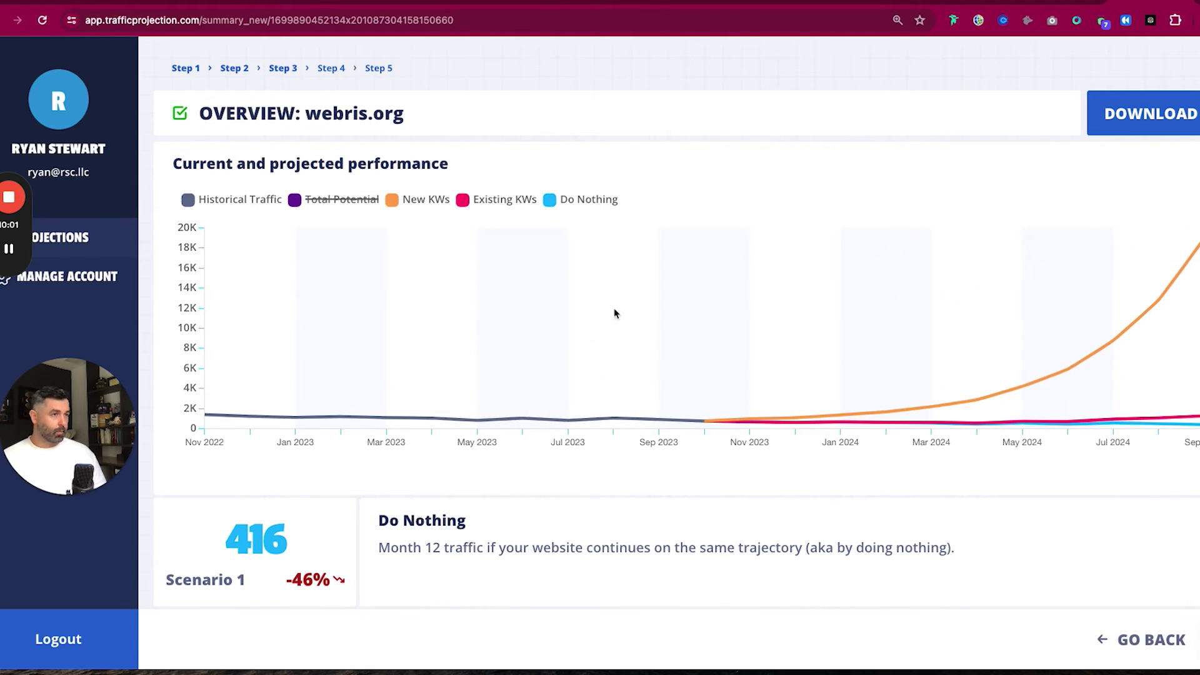
left_click(311, 196)
left_click(313, 198)
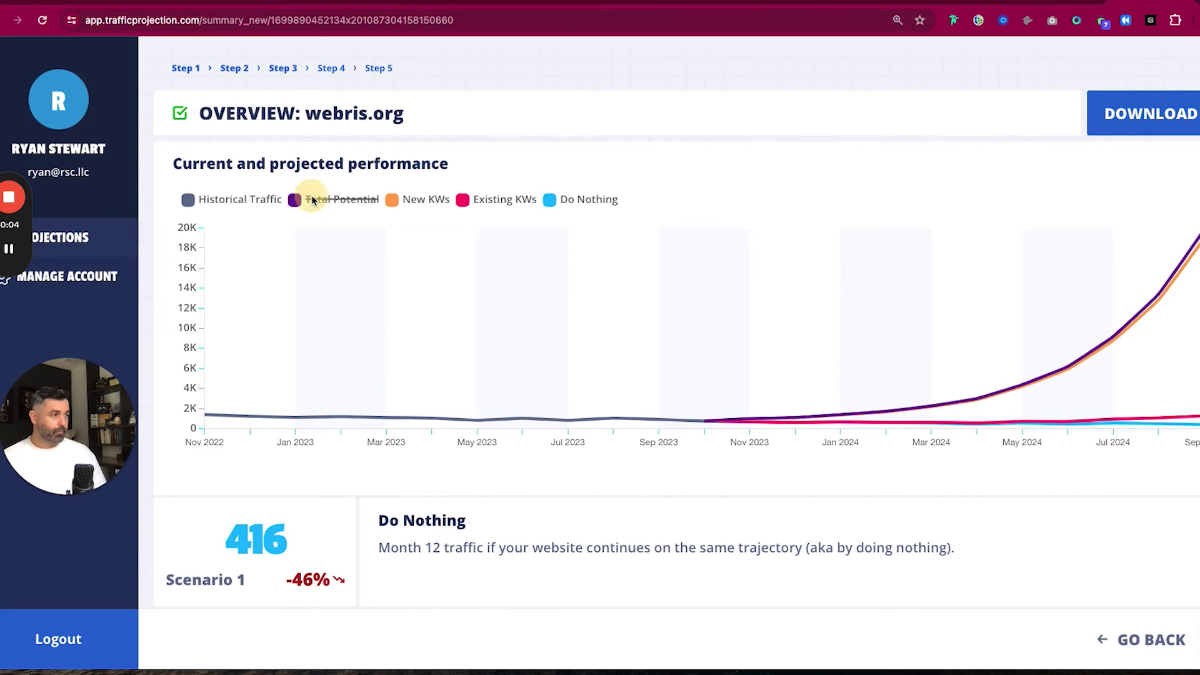
Hide the New KWs line and highlight the 20K total growth and Scenario 4's 2,480% figures
left_click(406, 200)
scroll(460, 313, "down", 9)
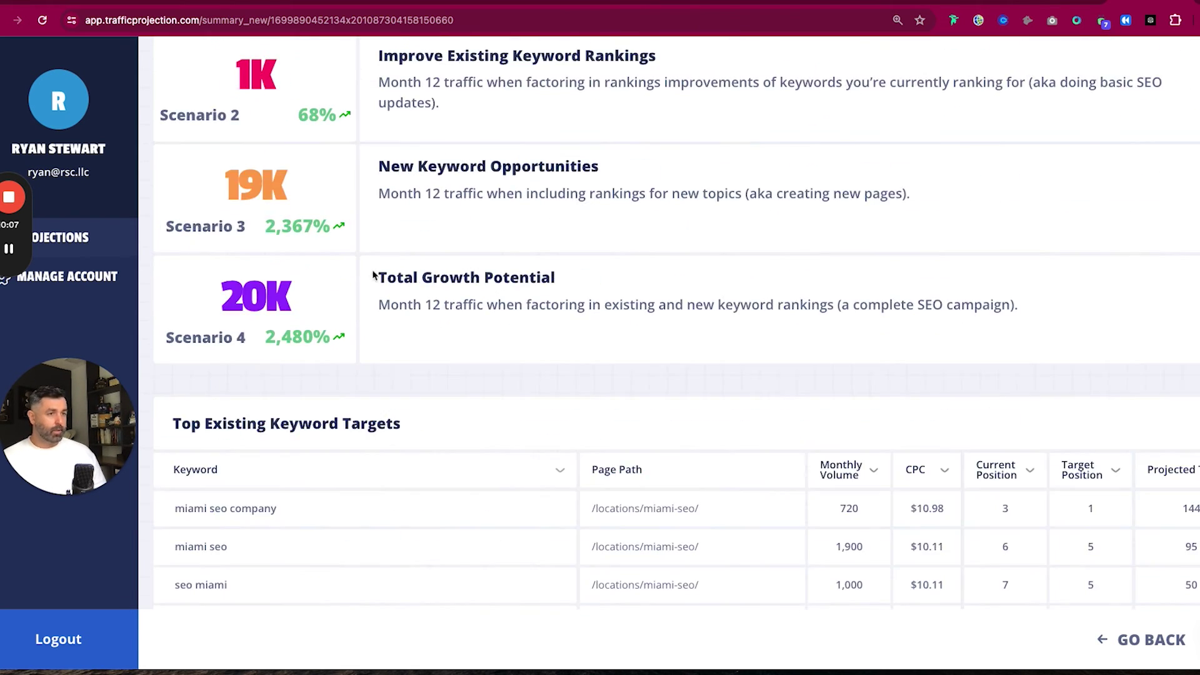
left_click_drag(255, 277, 161, 281)
left_click(322, 300)
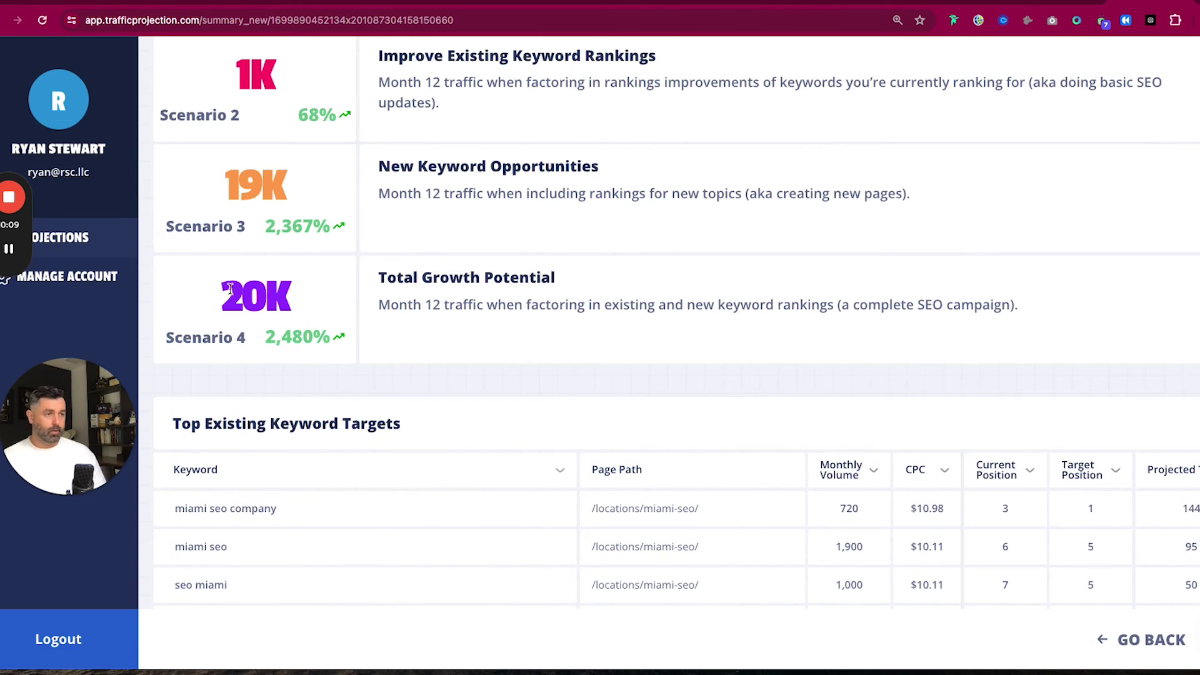
left_click_drag(293, 294, 204, 307)
left_click_drag(261, 343, 343, 347)
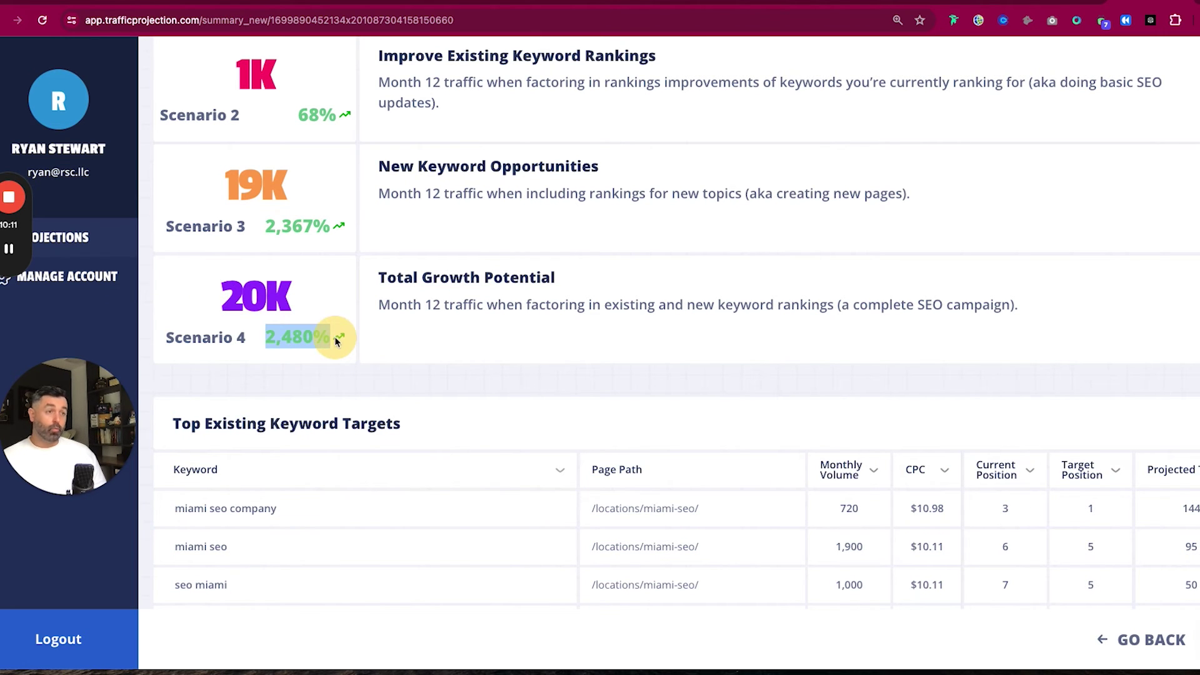
left_click_drag(175, 295, 302, 295)
left_click(302, 295)
Review the 20K growth figure on the scenario cards again, then return to the chart
scroll(303, 299, "up", 4)
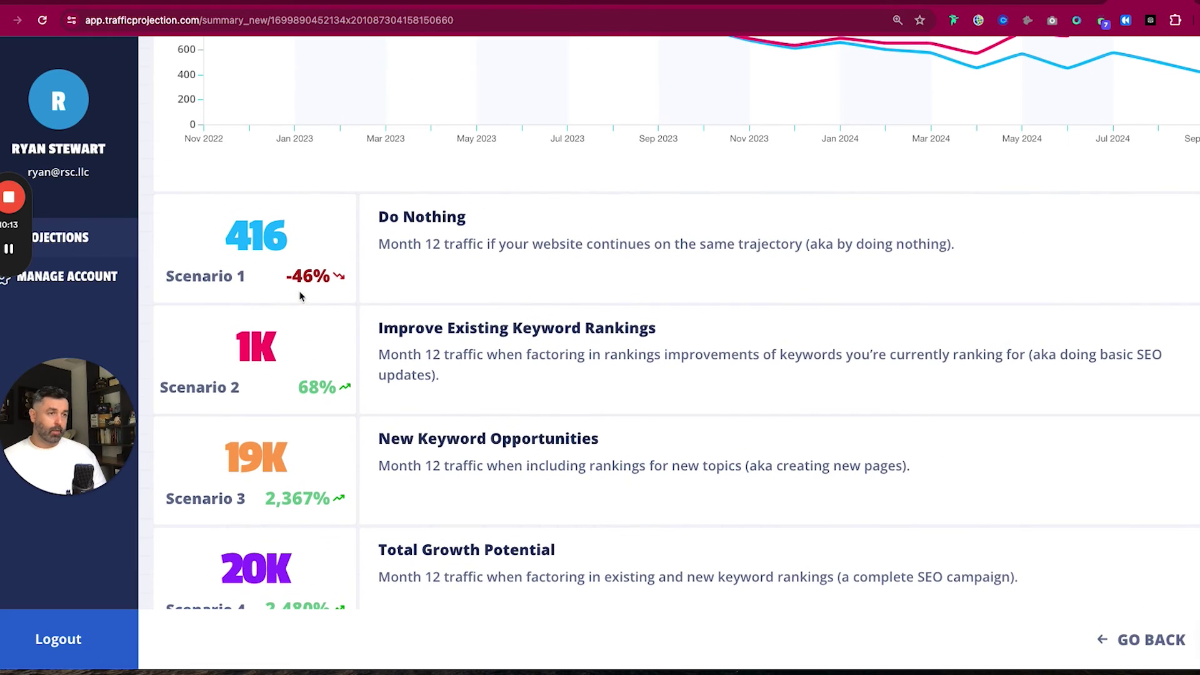
scroll(249, 548, "down", 1)
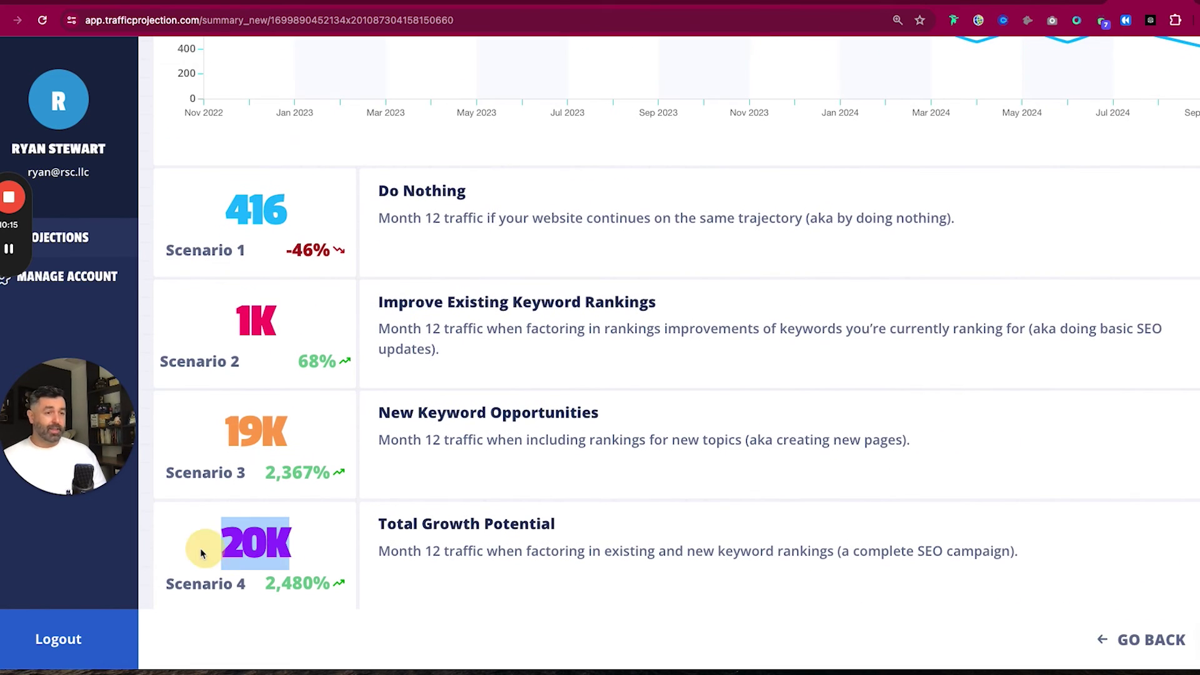
left_click_drag(202, 553, 232, 536)
left_click(309, 536)
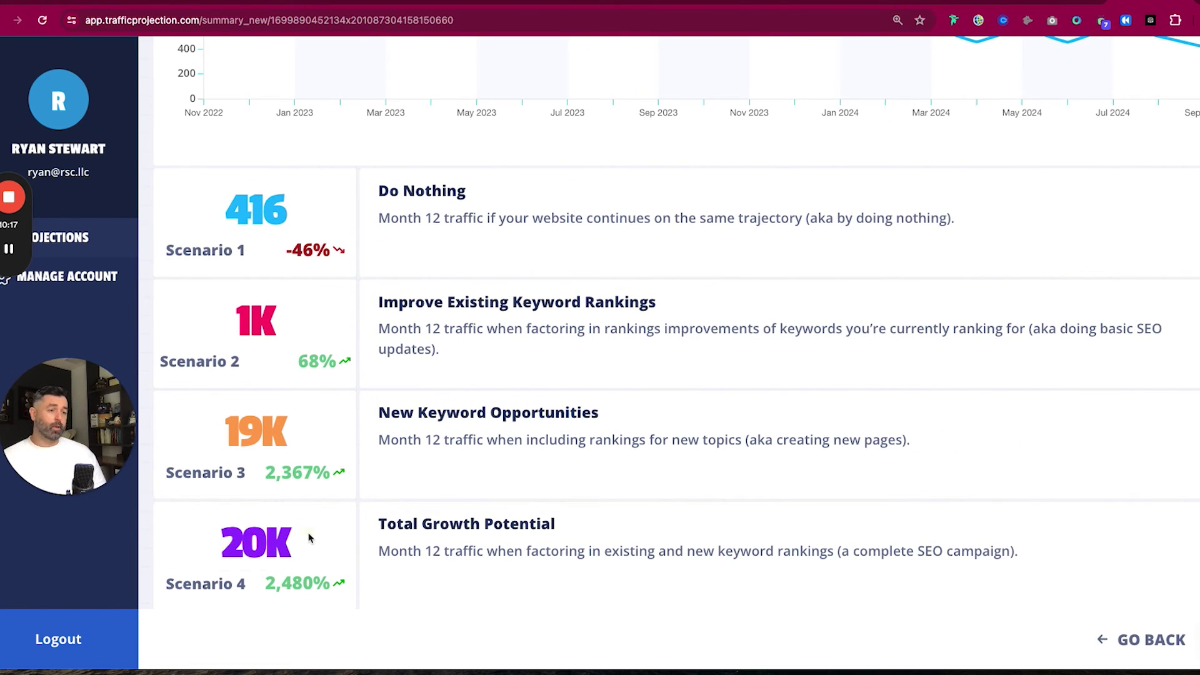
scroll(309, 532, "down", 1)
scroll(268, 496, "down", 5)
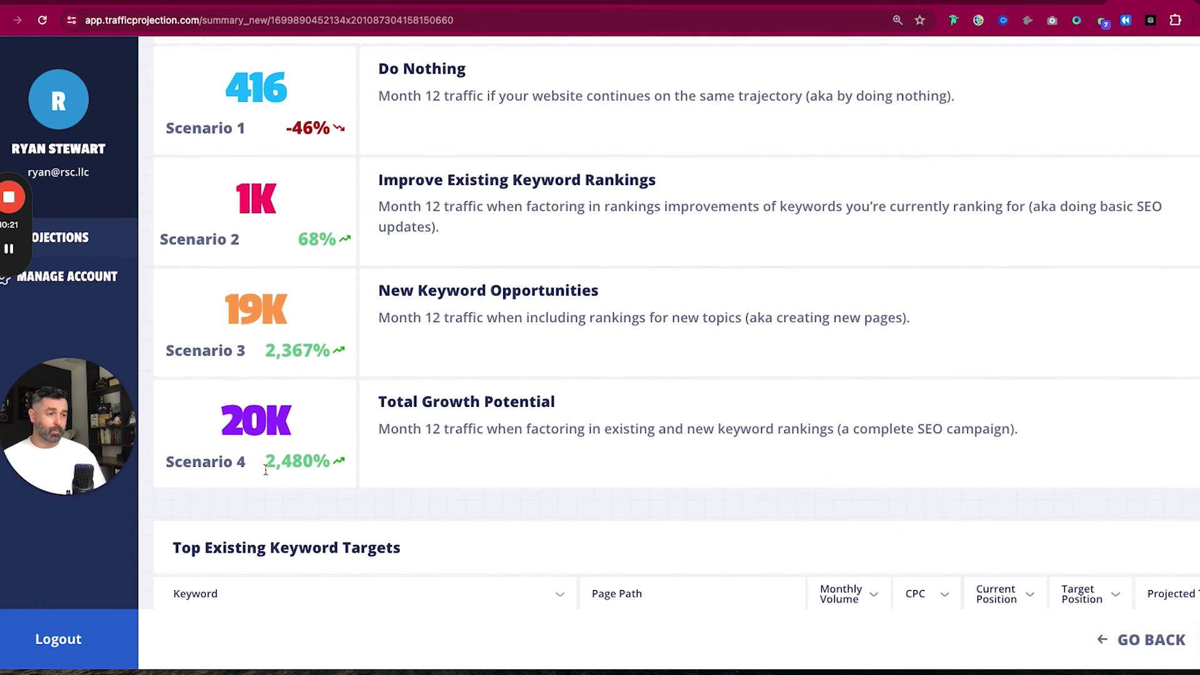
left_click(269, 392)
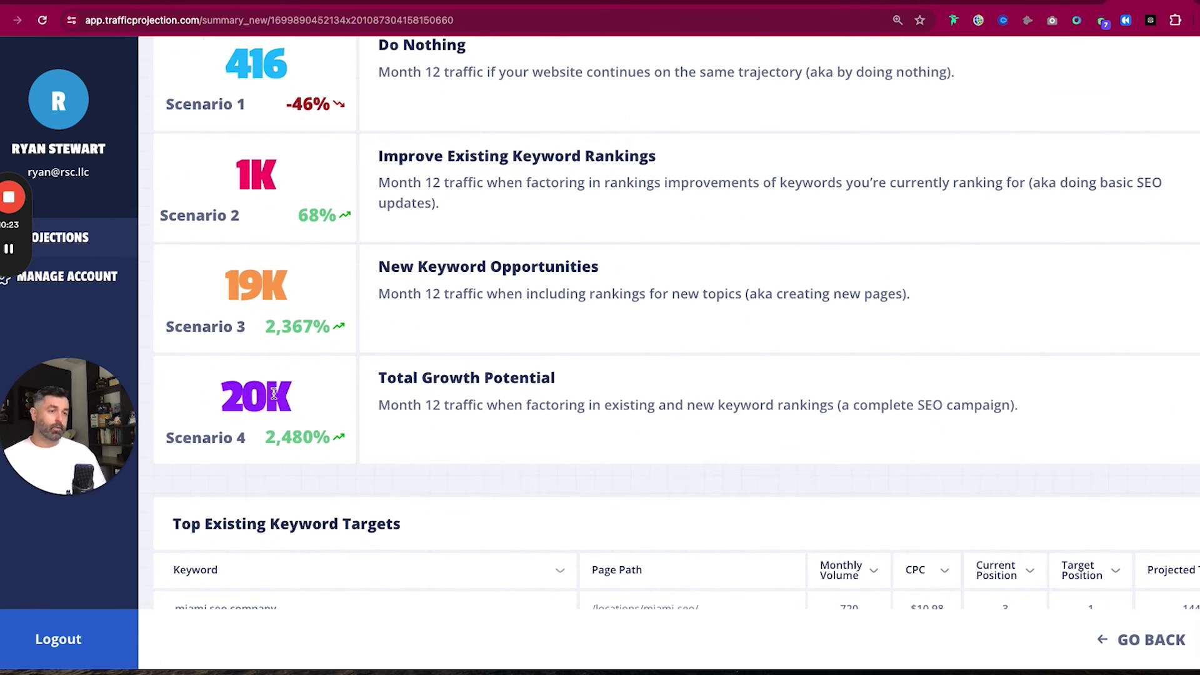
scroll(278, 405, "up", 20)
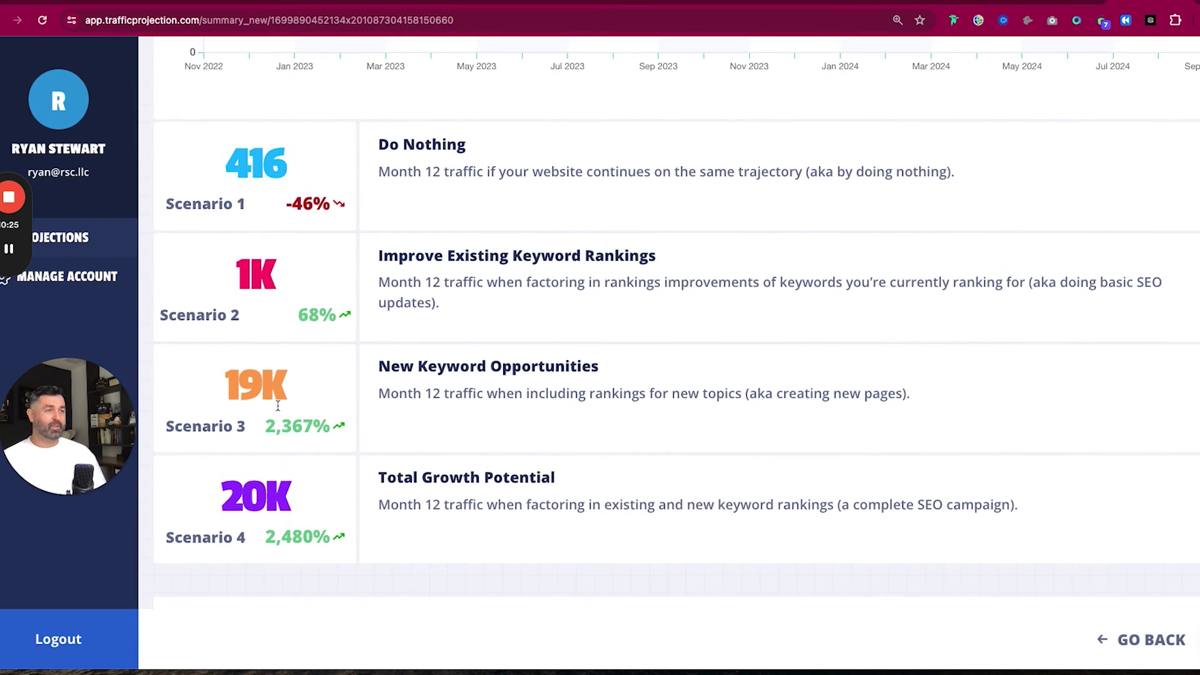
scroll(278, 406, "down", 10)
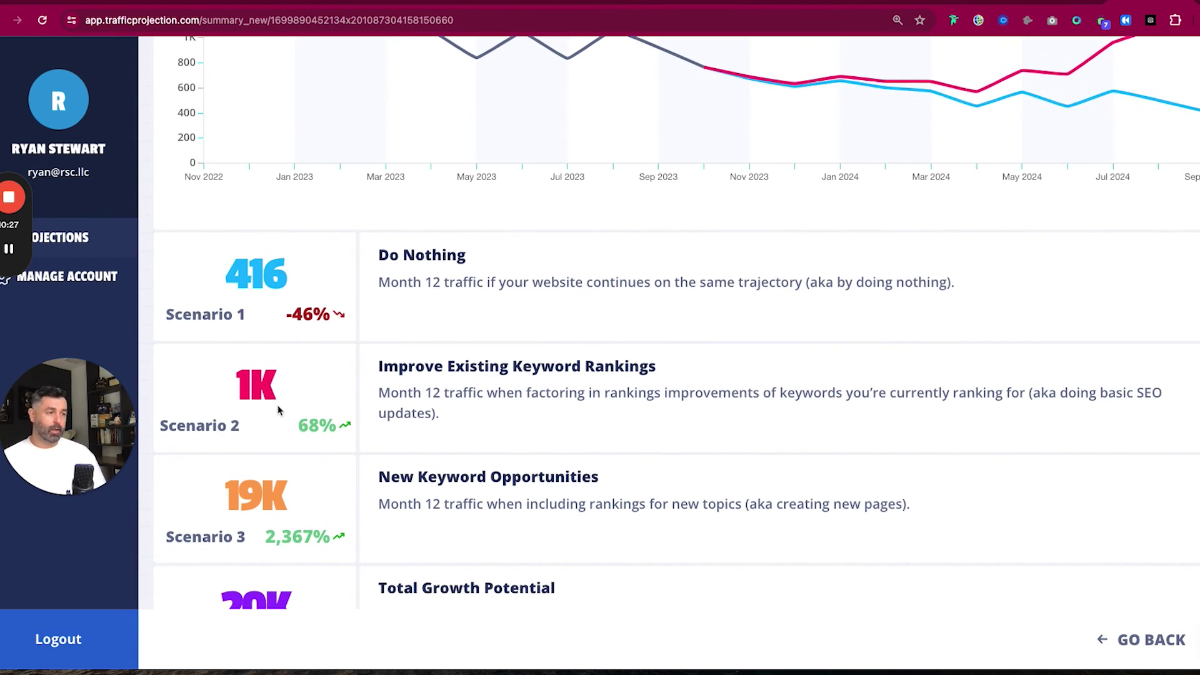
scroll(279, 409, "down", 5)
left_click_drag(220, 462, 364, 516)
left_click(295, 488)
double_click(268, 475)
left_click(269, 475)
scroll(265, 460, "up", 12)
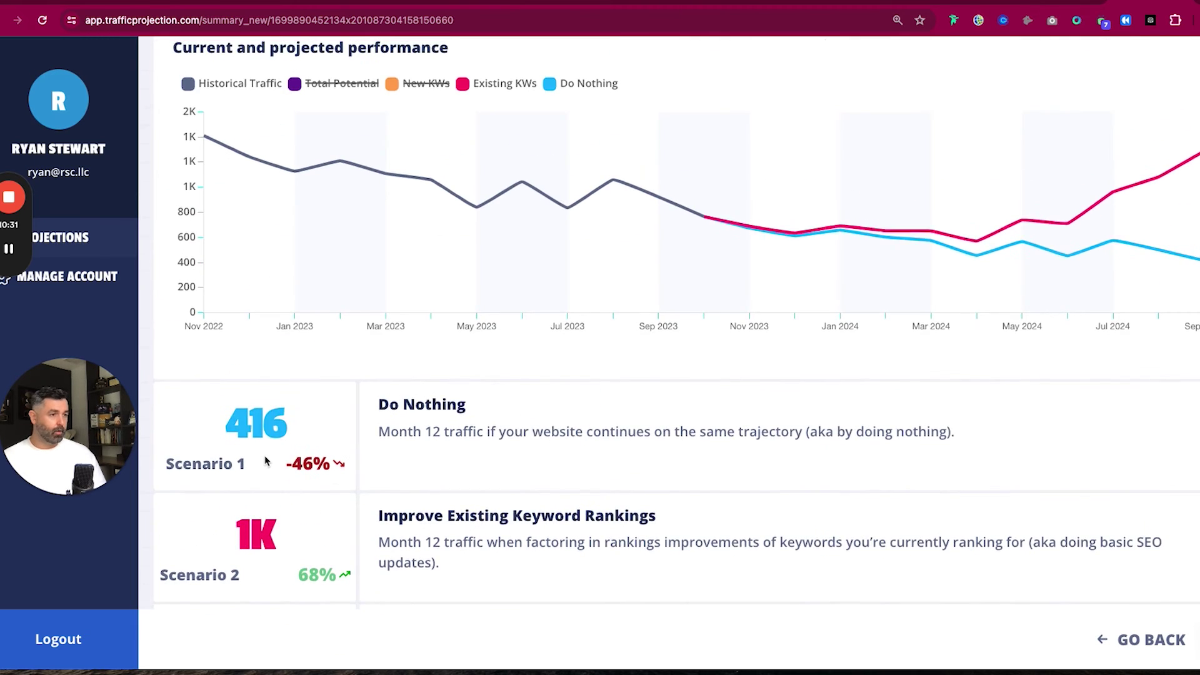
scroll(265, 461, "up", 4)
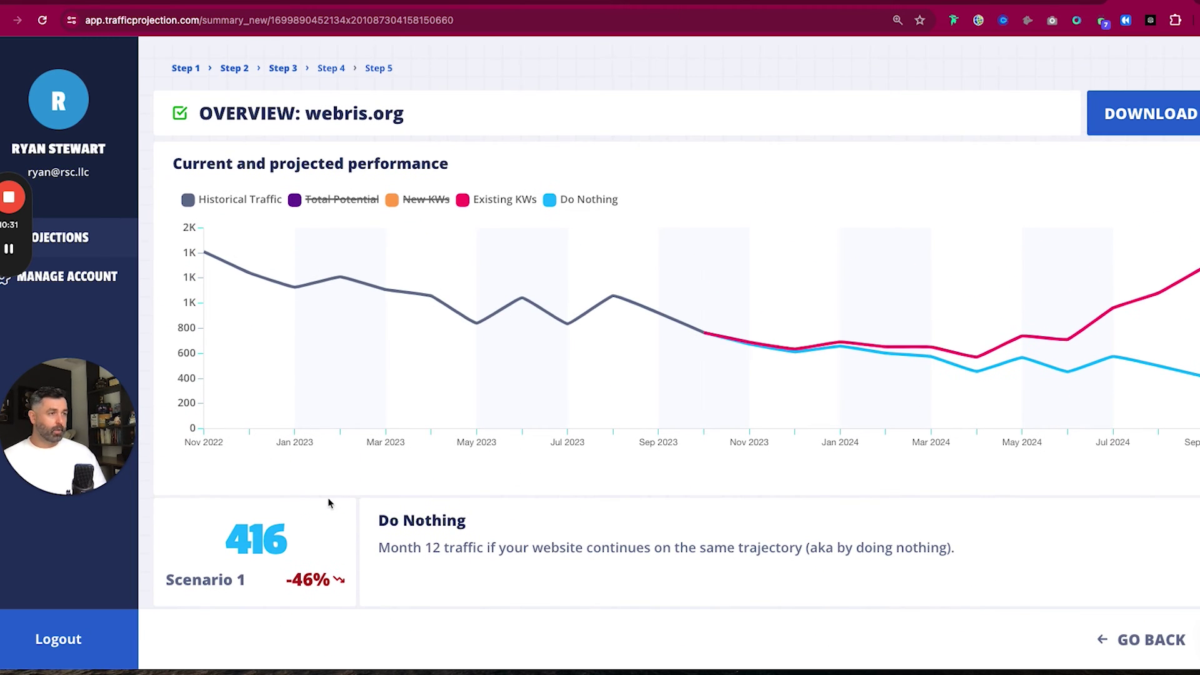
Step back to the competitor + seed keyword forecast, review its Scenario 3 keywords, and regenerate the webris.org overview
left_click(1143, 656)
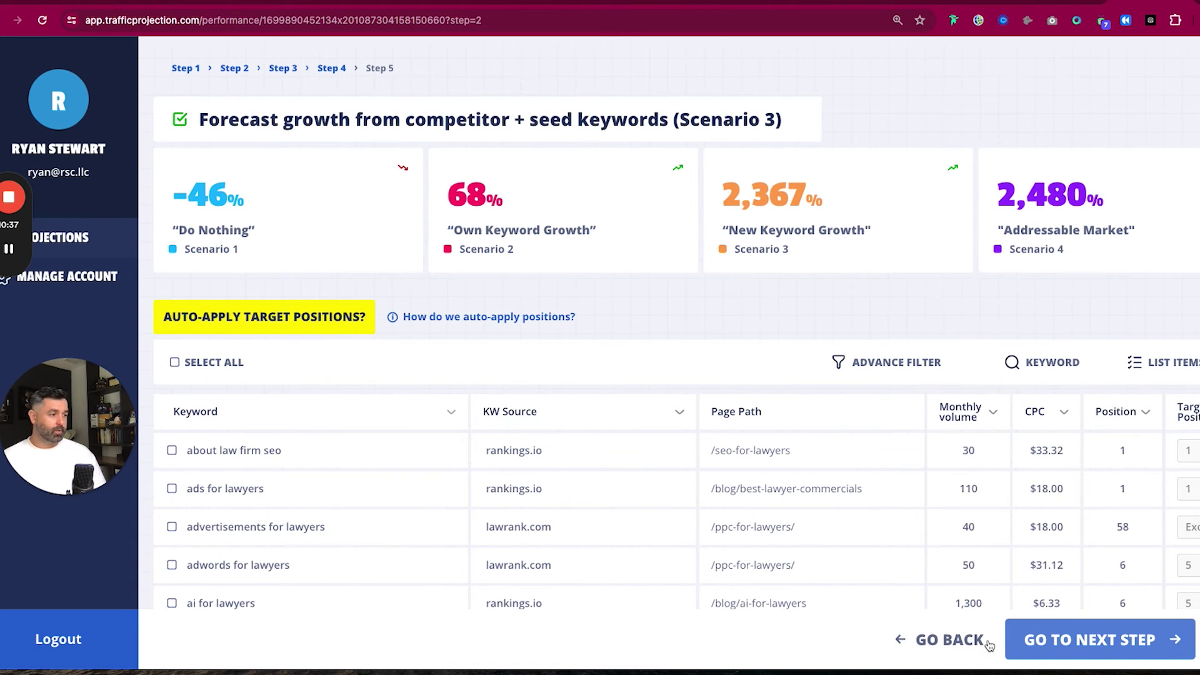
left_click(953, 640)
left_click(1068, 644)
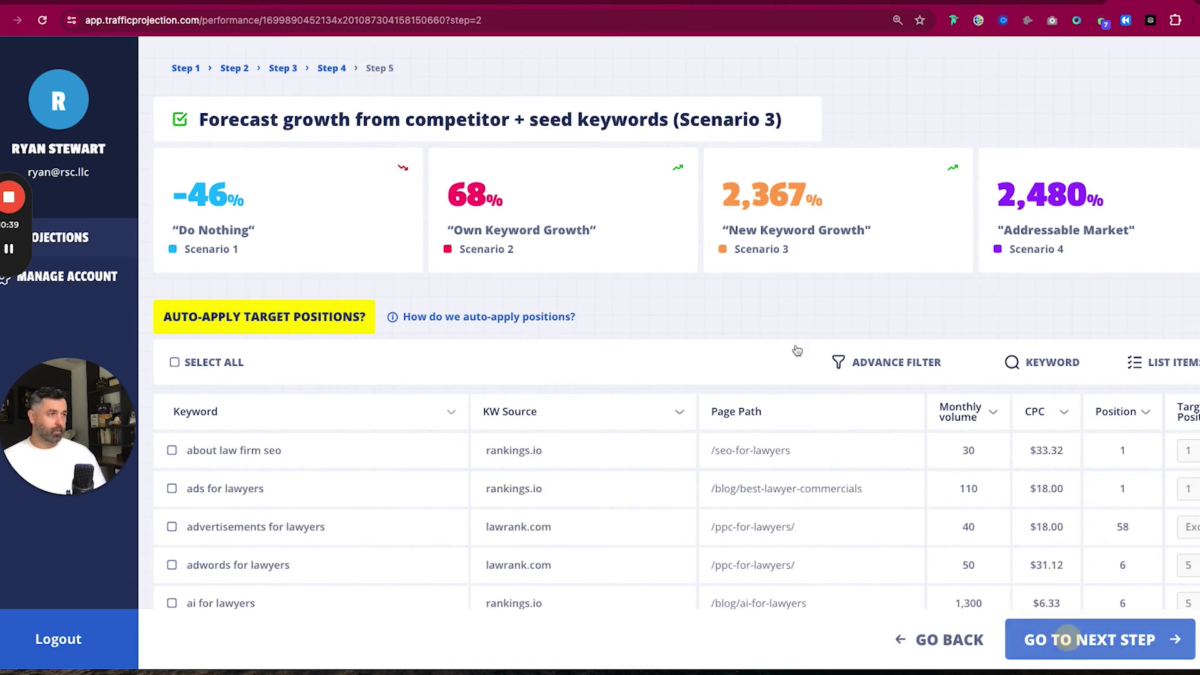
scroll(773, 349, "down", 3)
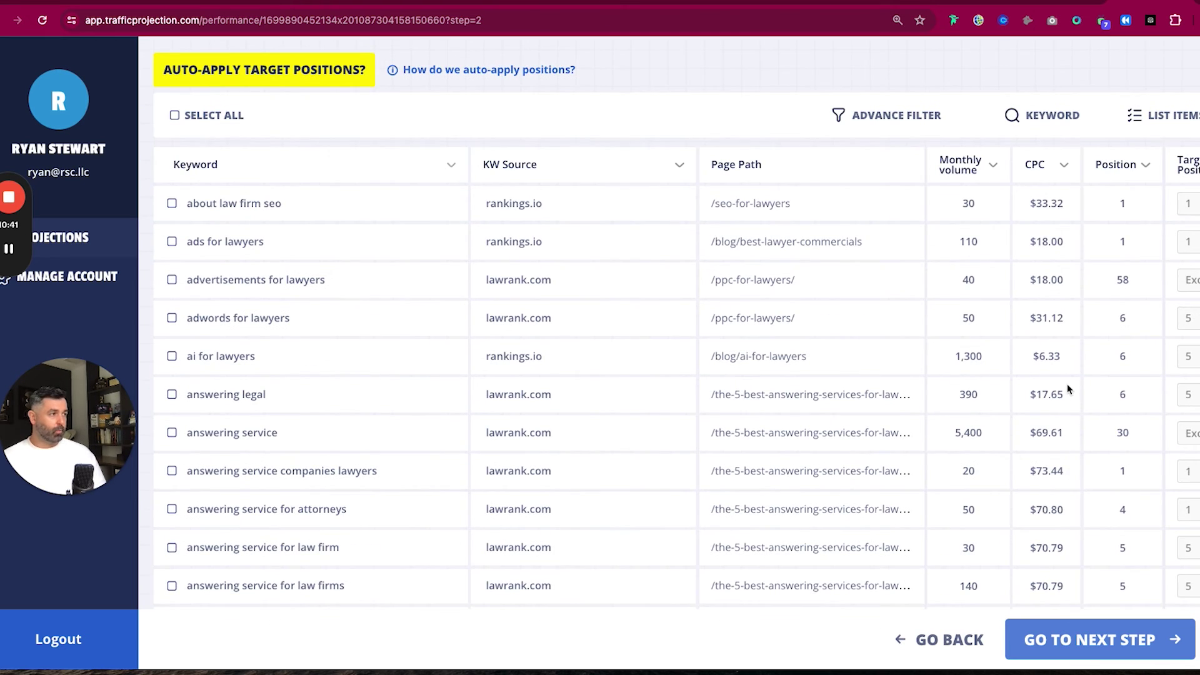
scroll(1067, 388, "up", 5)
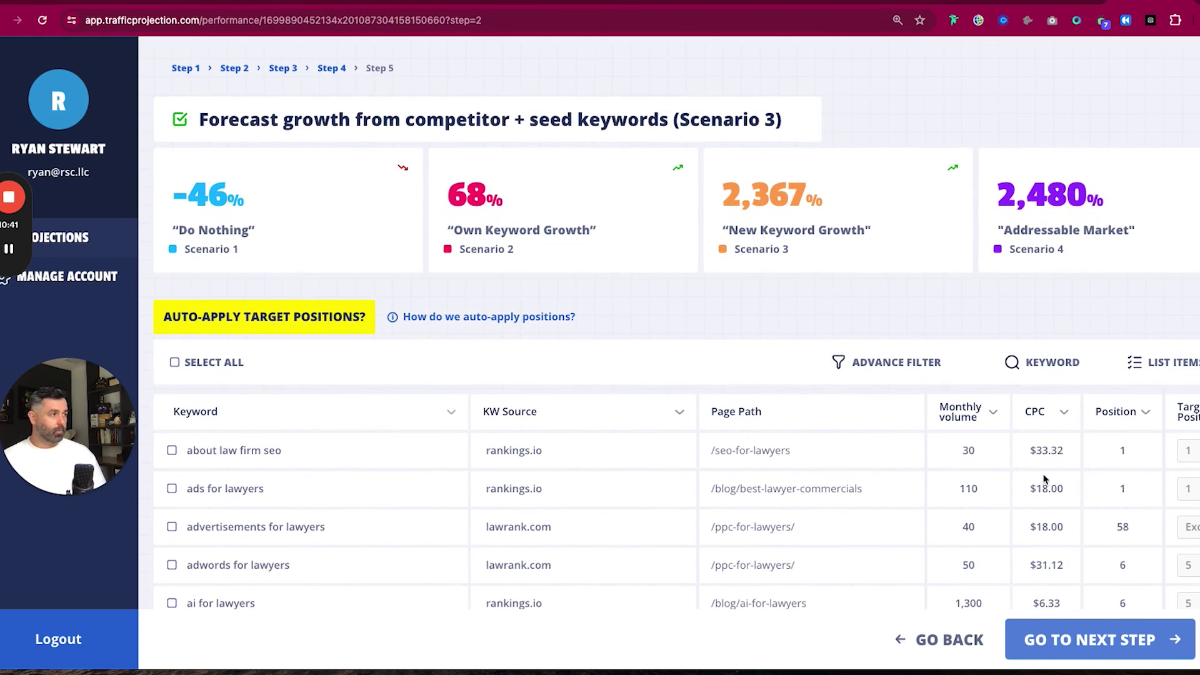
left_click(1069, 655)
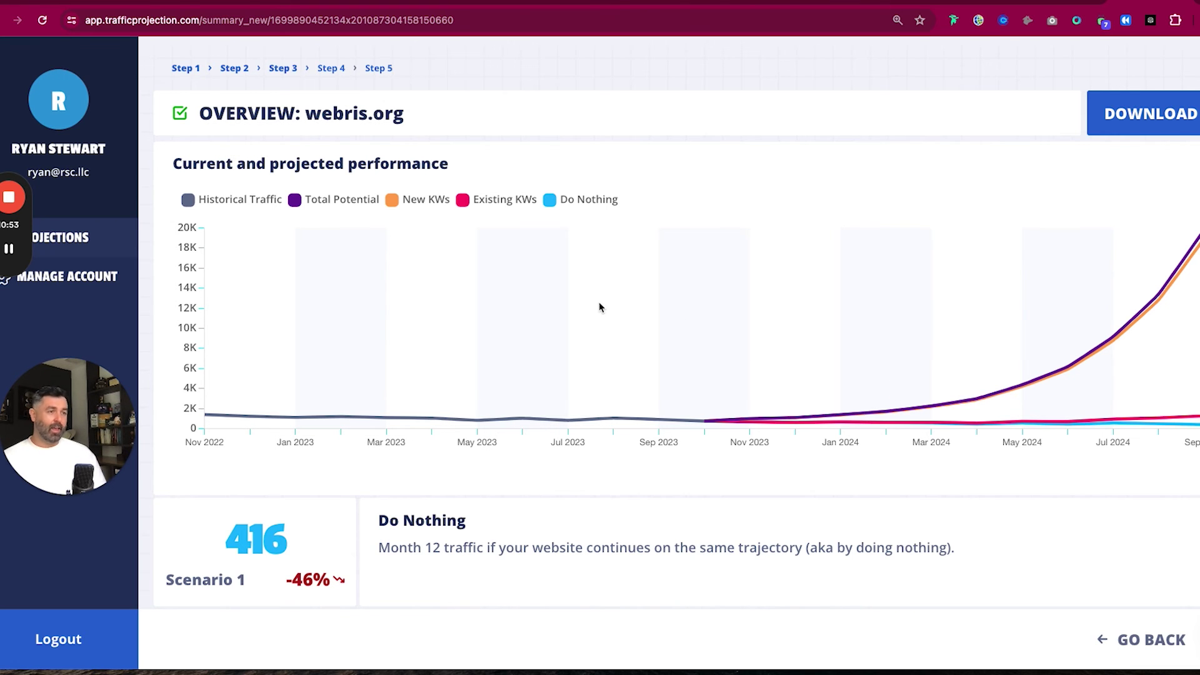
scroll(599, 307, "down", 8)
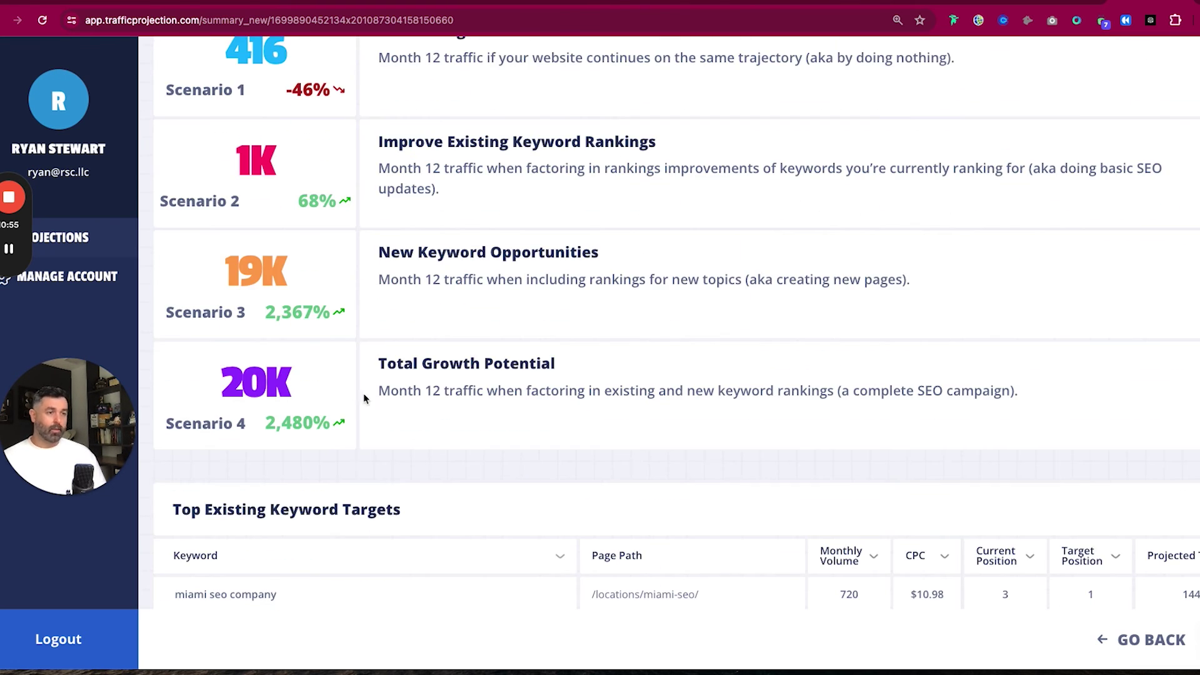
scroll(325, 337, "down", 1)
left_click_drag(265, 405, 308, 402)
left_click(474, 404)
scroll(632, 405, "down", 5)
scroll(669, 380, "down", 2)
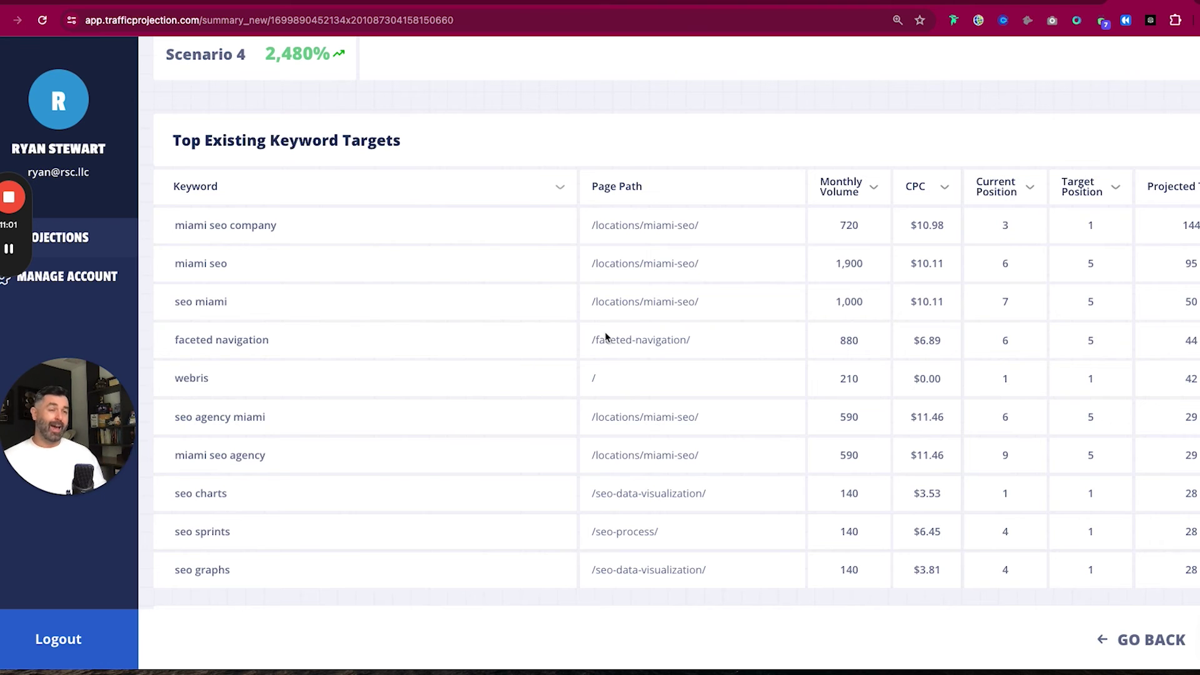
scroll(605, 338, "down", 2)
scroll(608, 337, "up", 1)
scroll(261, 153, "up", 1)
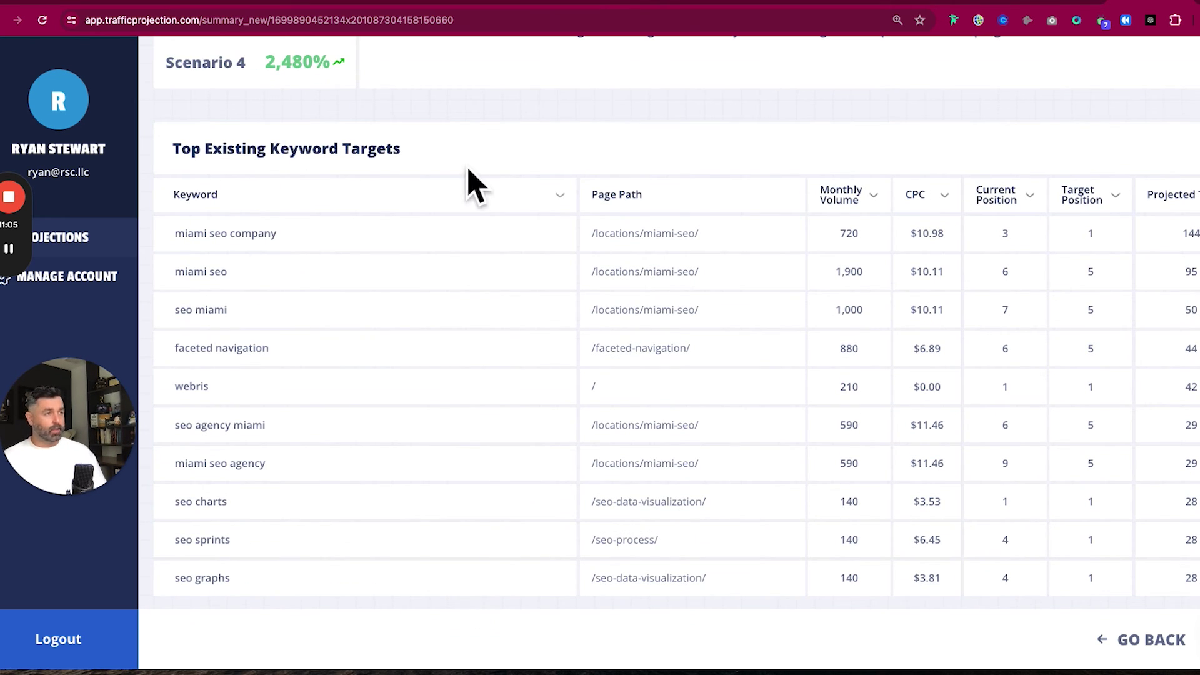
scroll(405, 178, "down", 1)
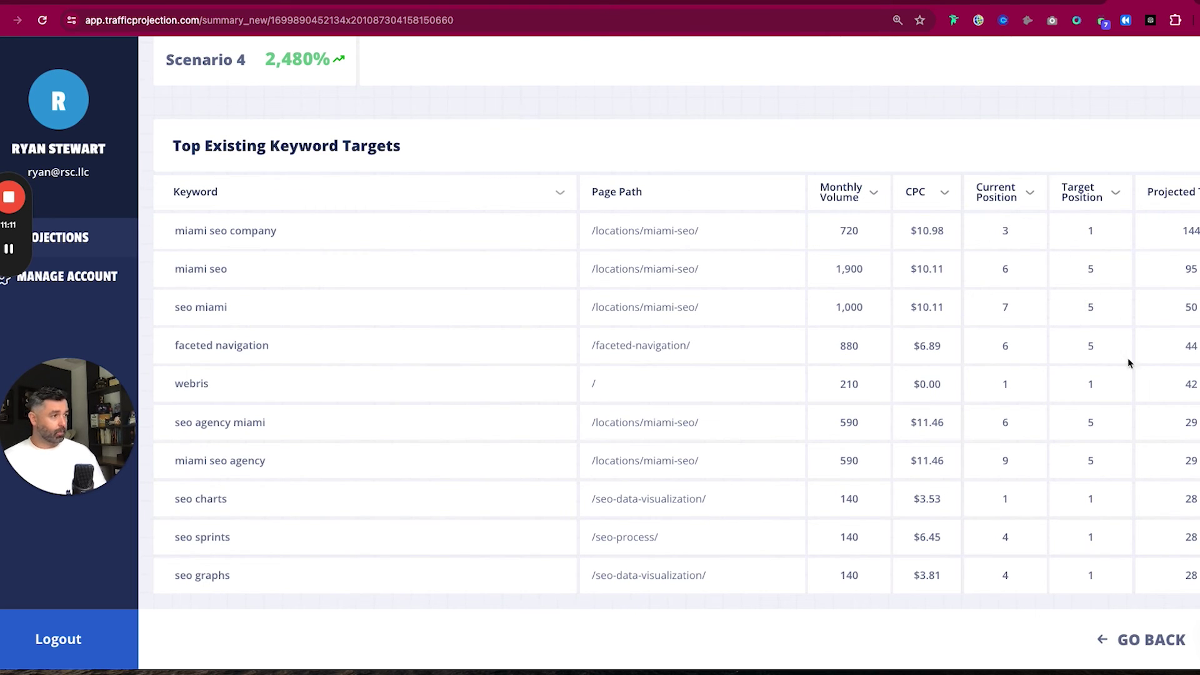
scroll(1198, 283, "down", 1)
scroll(1188, 207, "down", 1)
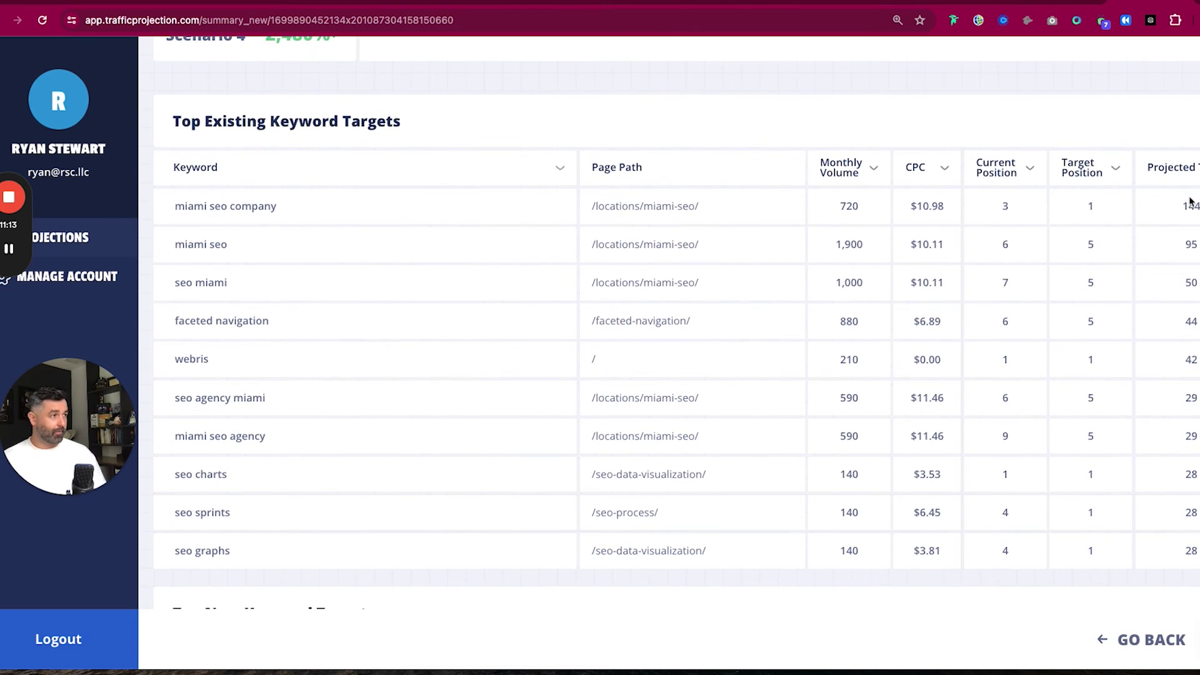
scroll(1161, 332, "down", 7)
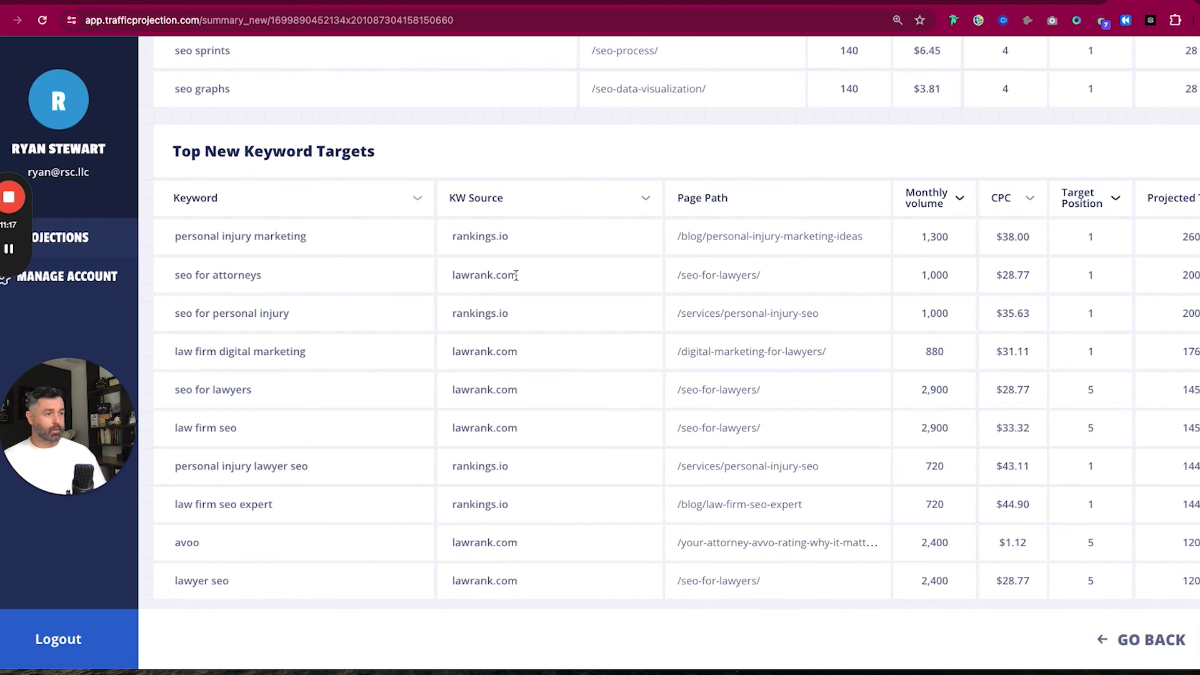
scroll(522, 551, "up", 2)
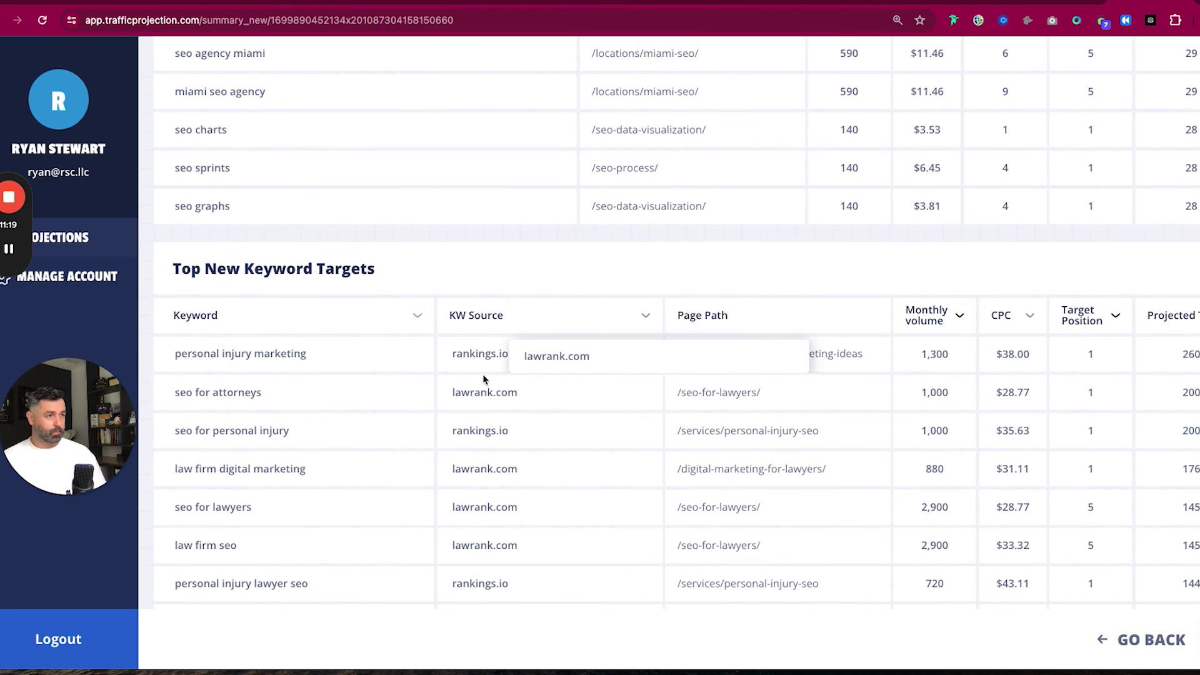
scroll(491, 378, "down", 1)
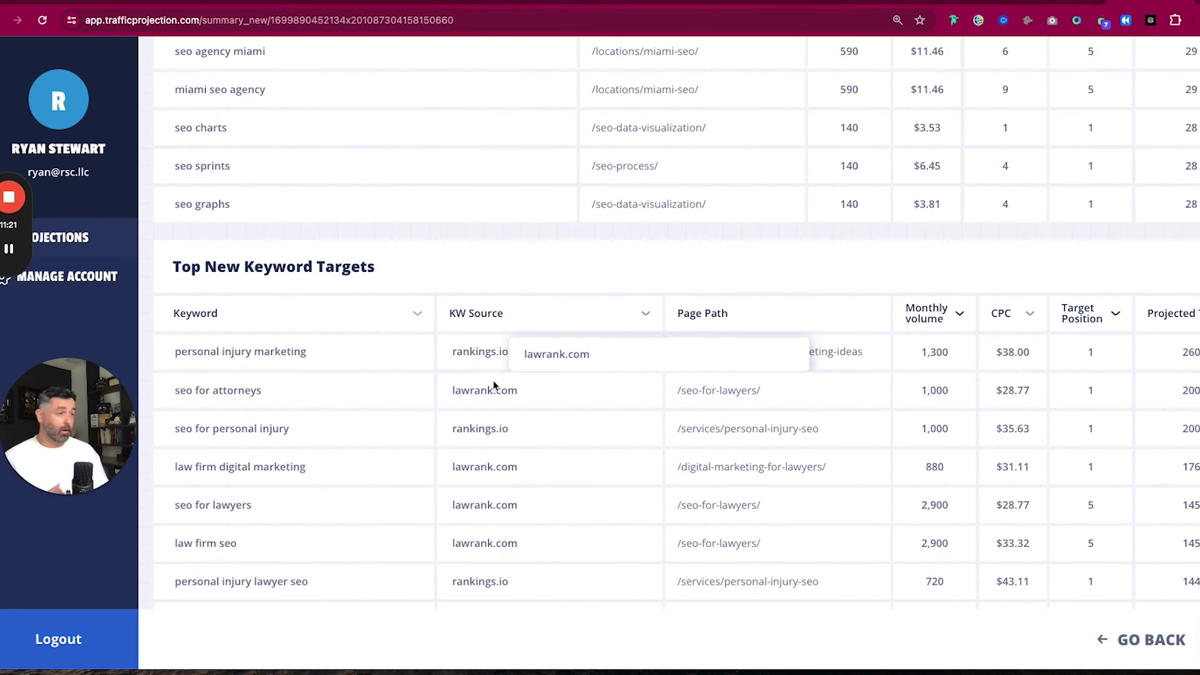
scroll(496, 386, "down", 2)
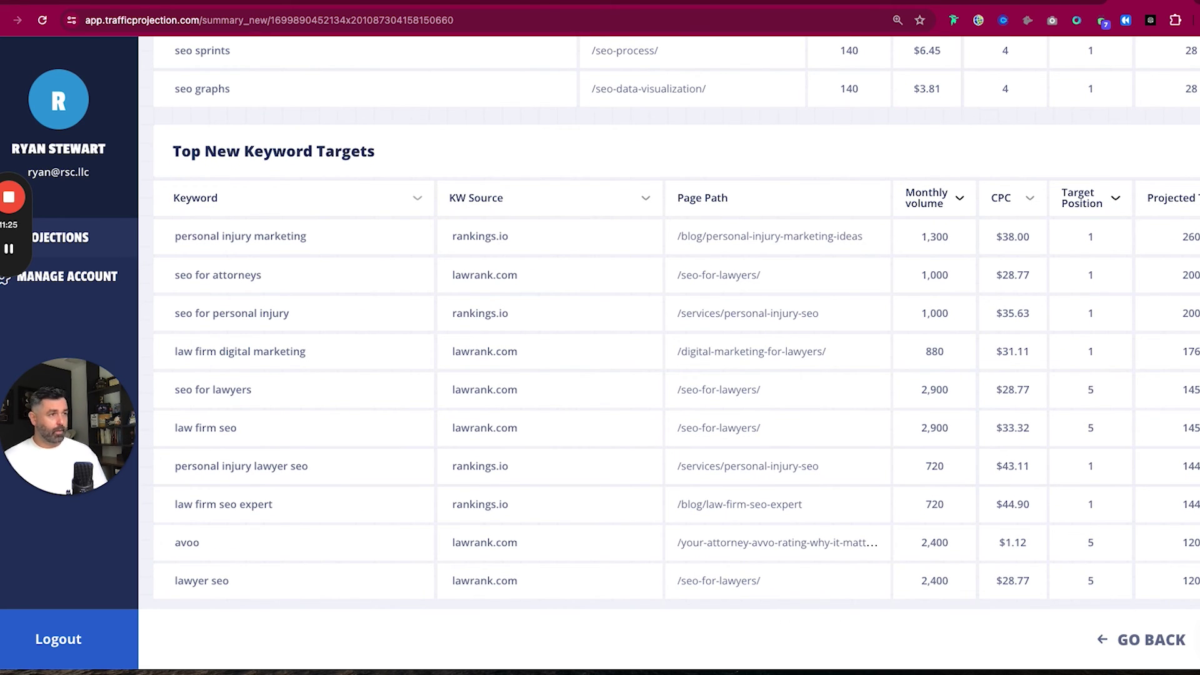
scroll(1193, 373, "up", 20)
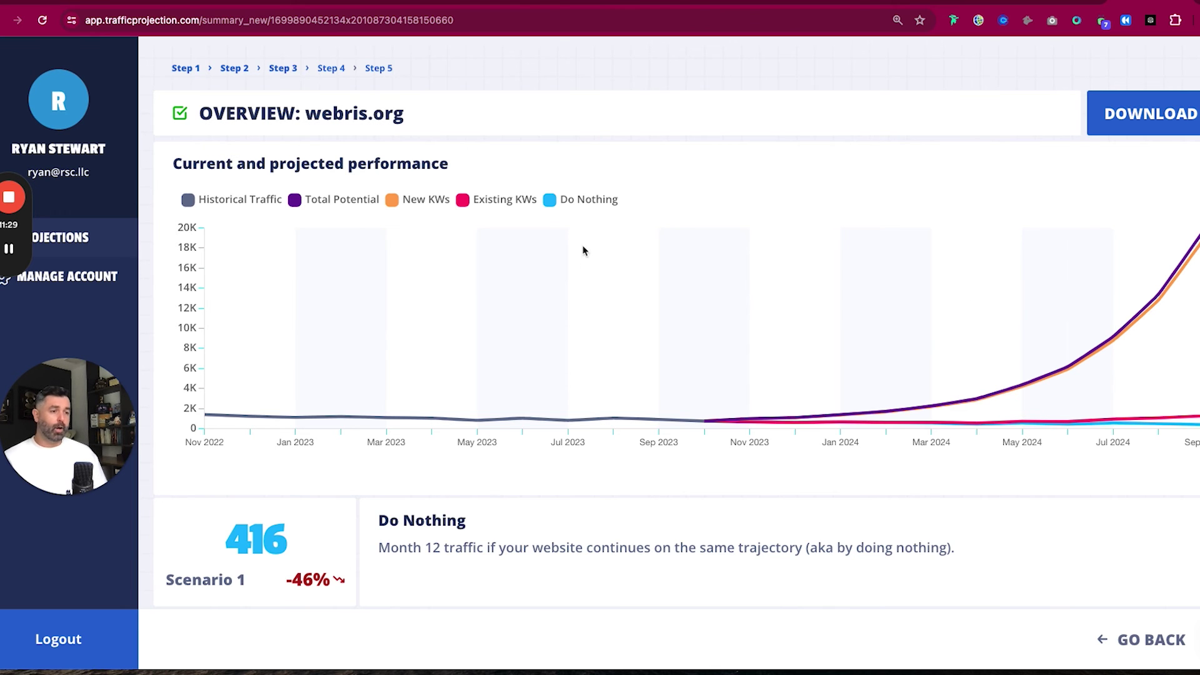
Leave the webris.org report for the projections list and start a blank new projection
scroll(587, 264, "down", 4)
scroll(578, 252, "down", 10)
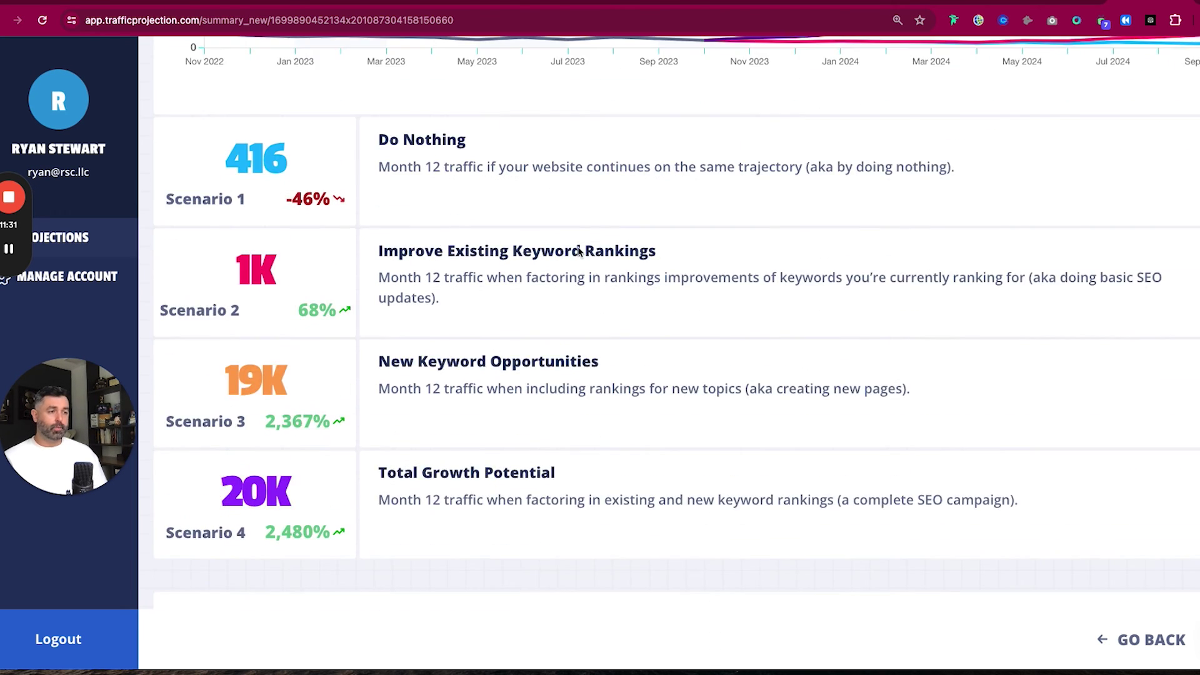
scroll(413, 410, "up", 3)
scroll(413, 411, "up", 20)
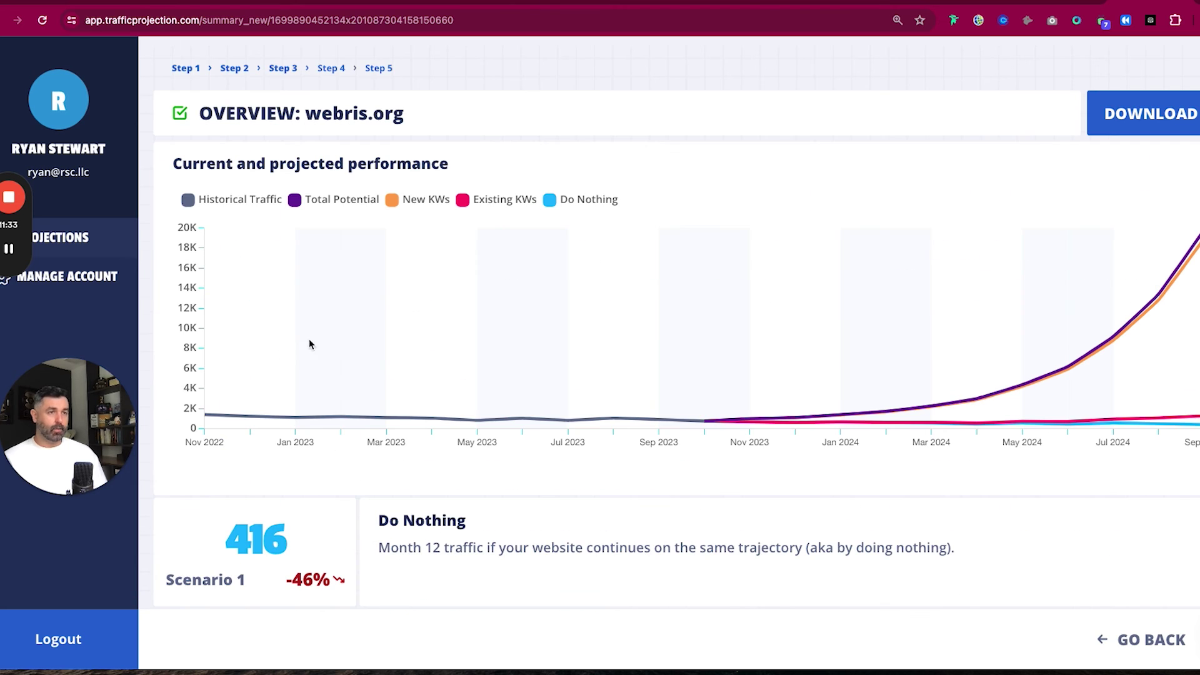
left_click(1143, 631)
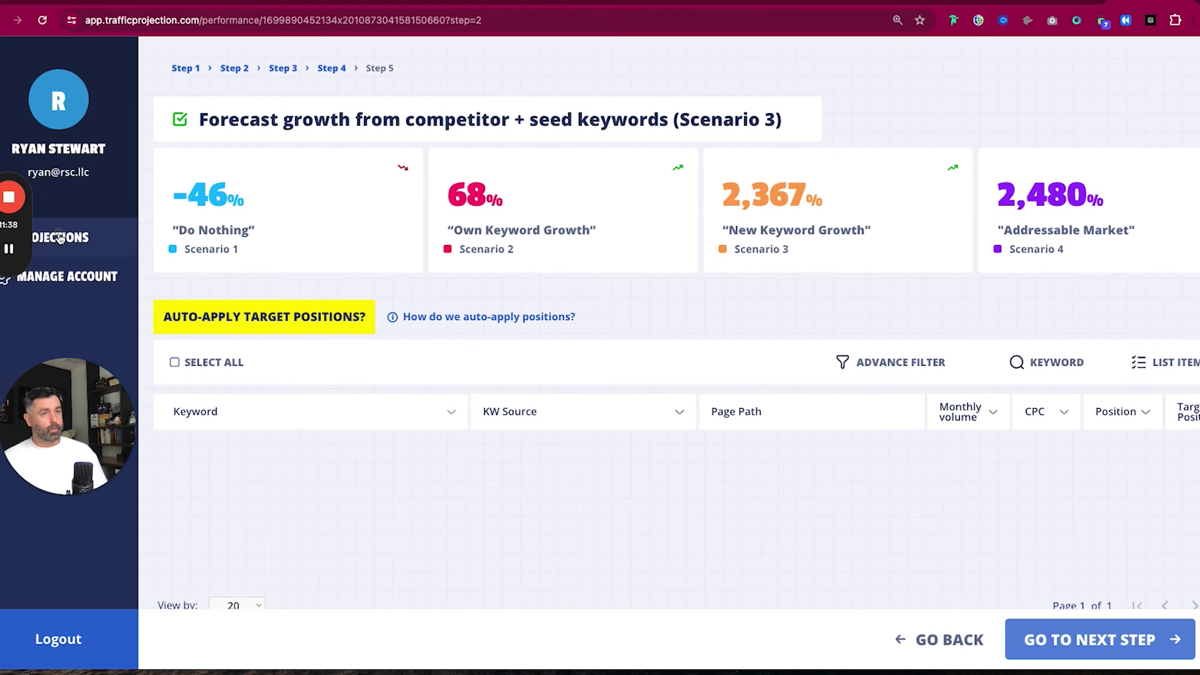
left_click(59, 239)
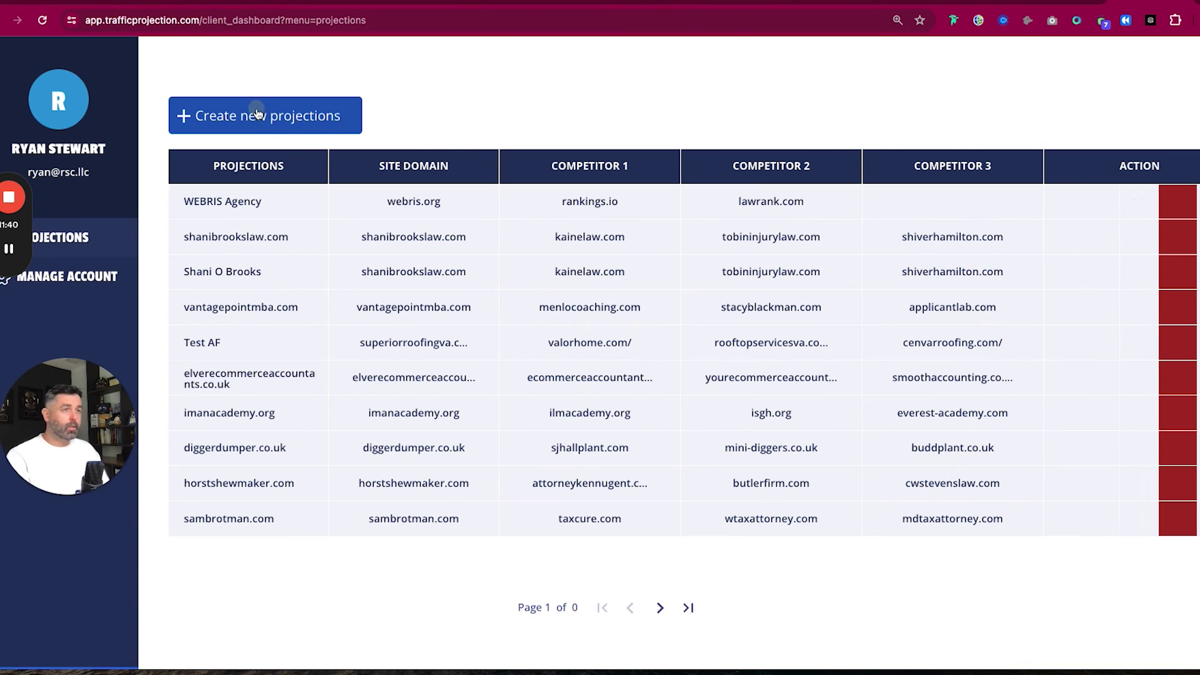
left_click(265, 115)
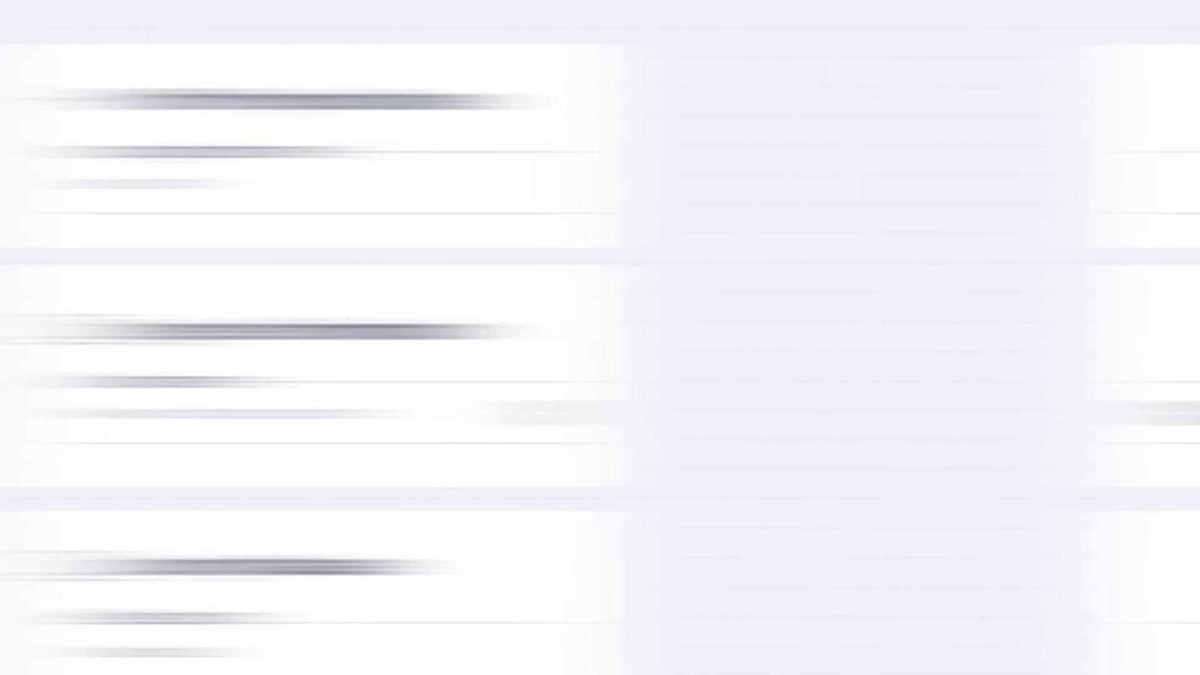
Name the projection 'WEBRIS Agency' with domain webris.org, leaving competitors empty
left_click(734, 189)
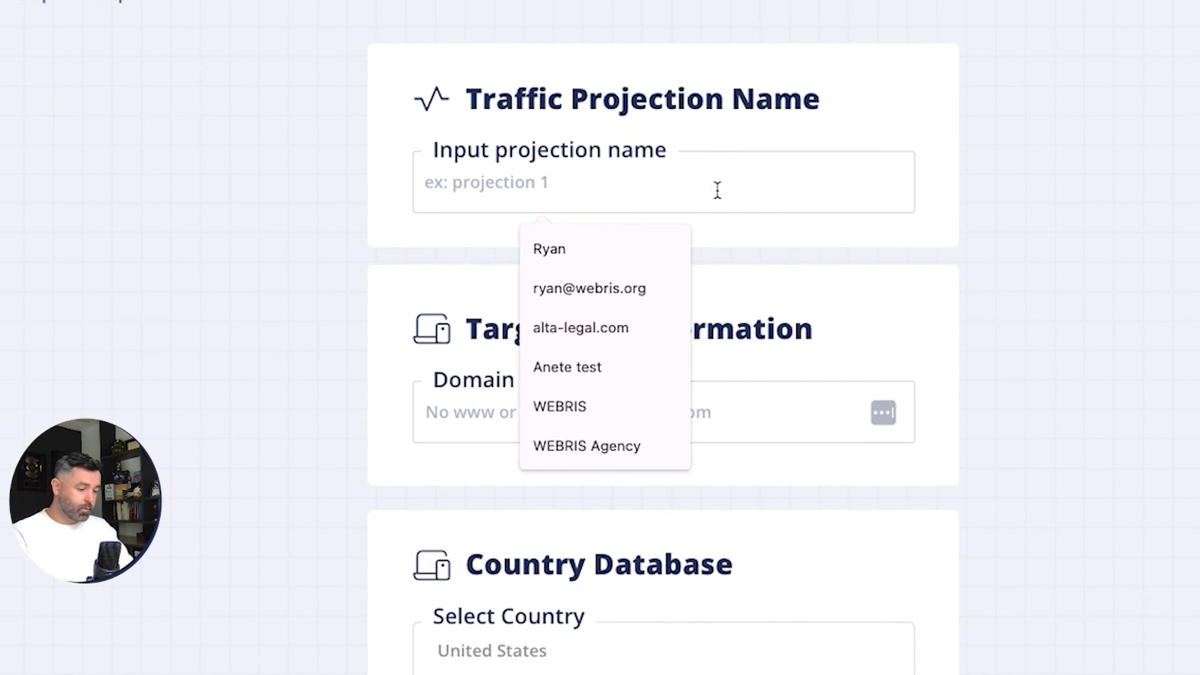
type("WEBRIS Agency 1")
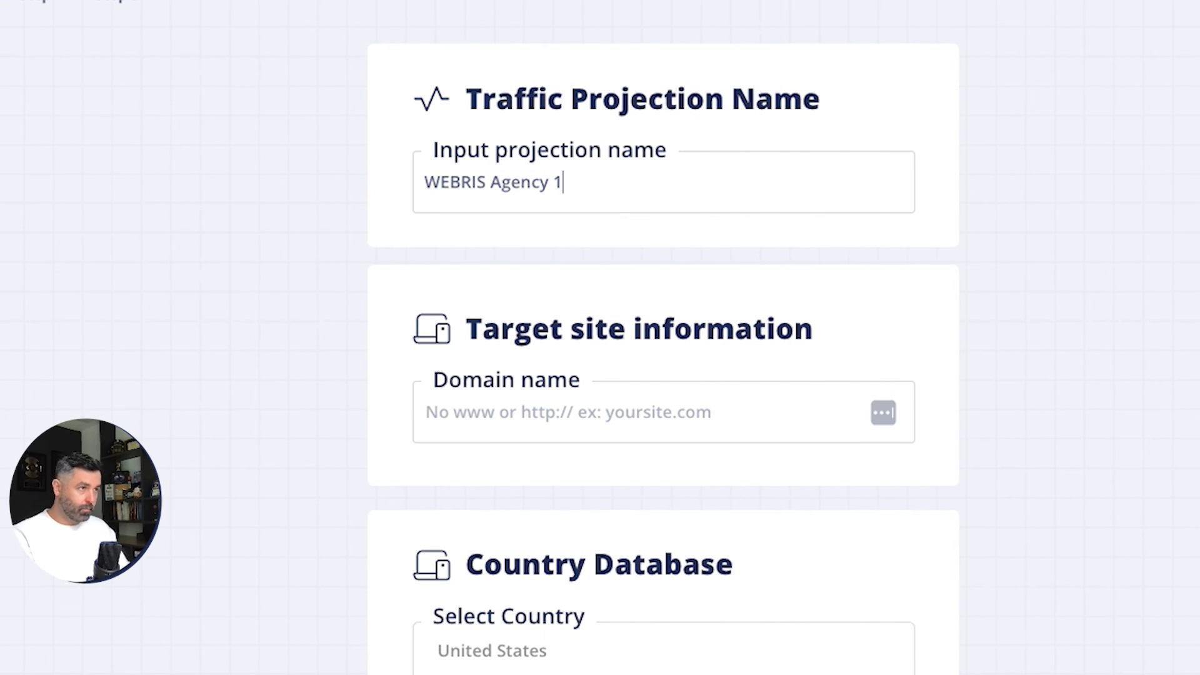
left_click(661, 429)
type("webris")
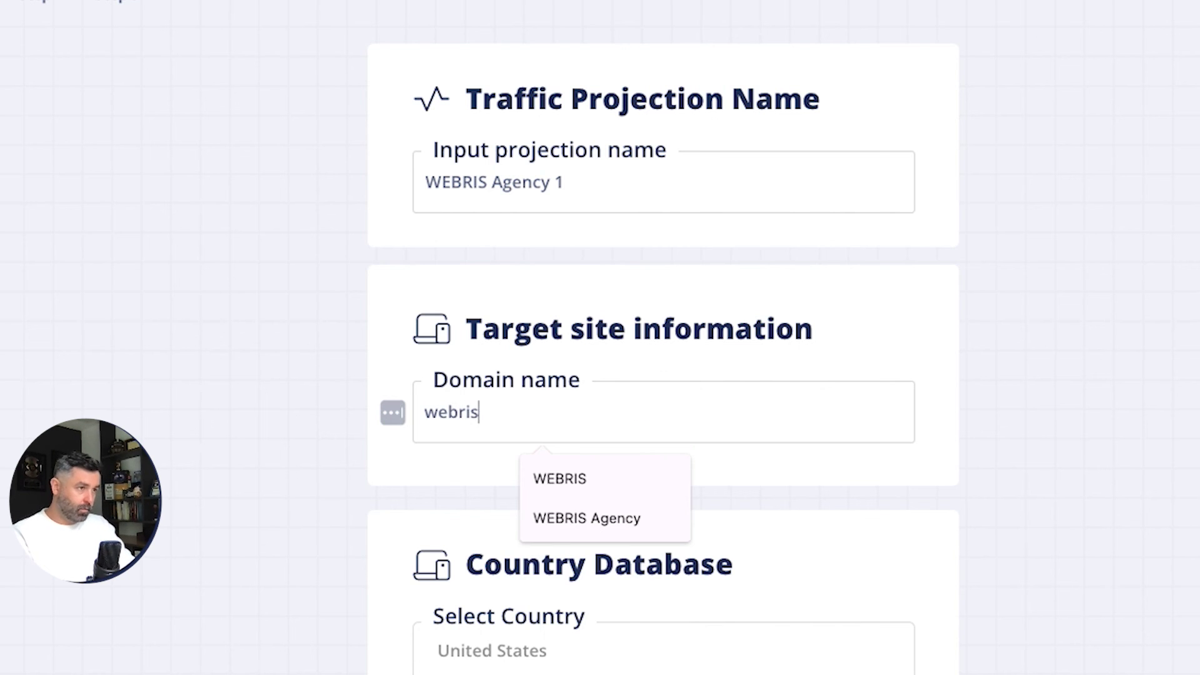
type(".org")
Add must-have keywords 'law firm marketing agency', 'law firm seo' and 'seo for personal injury law firms'
scroll(1186, 433, "down", 10)
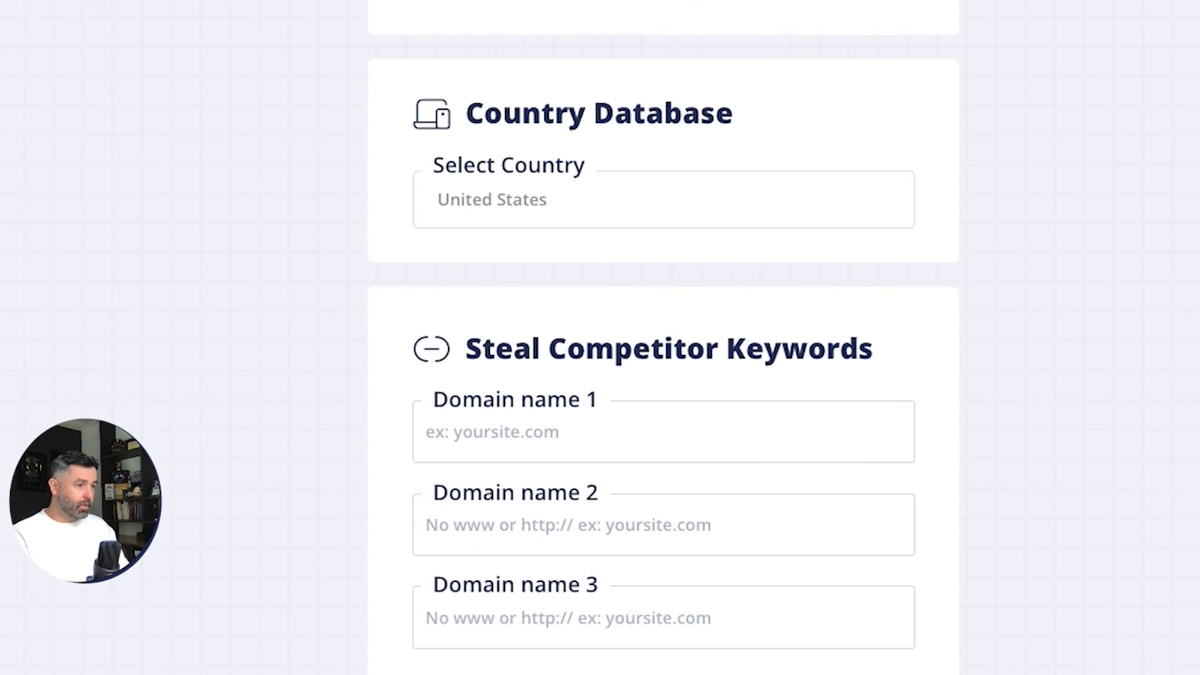
left_click(711, 664)
type("law firm marketing agency")
key("shift+Return")
type("law firm seo")
key("shift+Return")
type("seo for personal in")
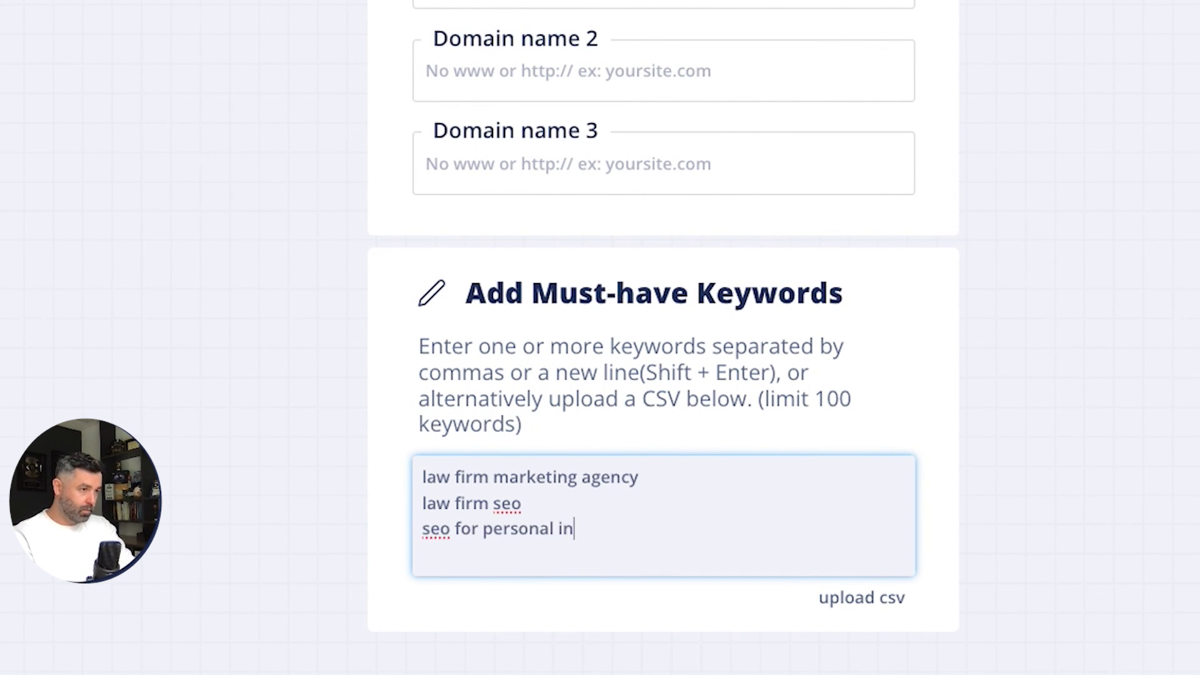
type("jury")
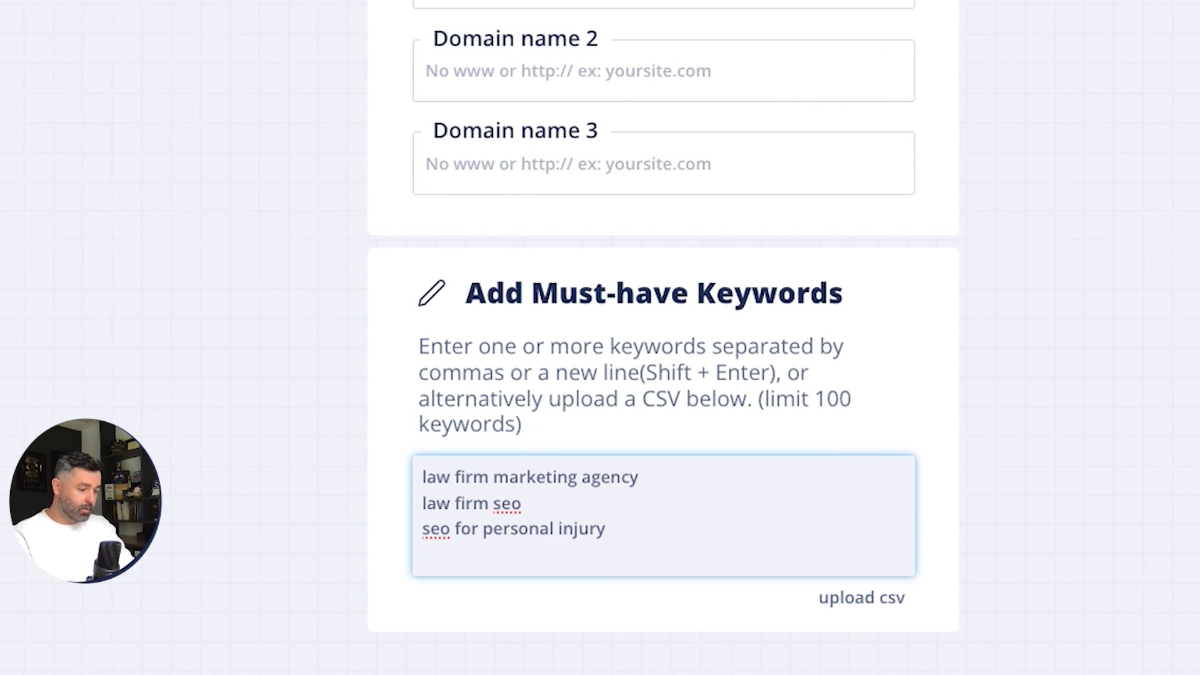
type(" k")
key("BackSpace")
type("law firms")
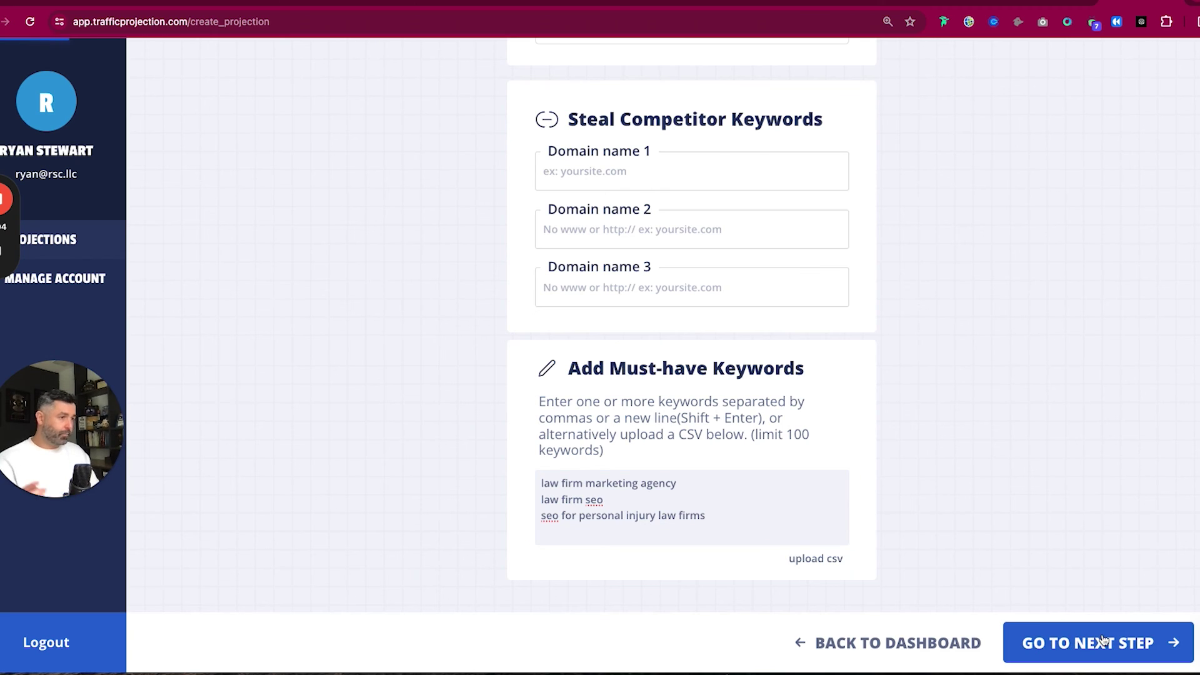
Advance to the new-keyword forecast, set the must-have keywords' target position to 1, and open the summary report
left_click(1100, 643)
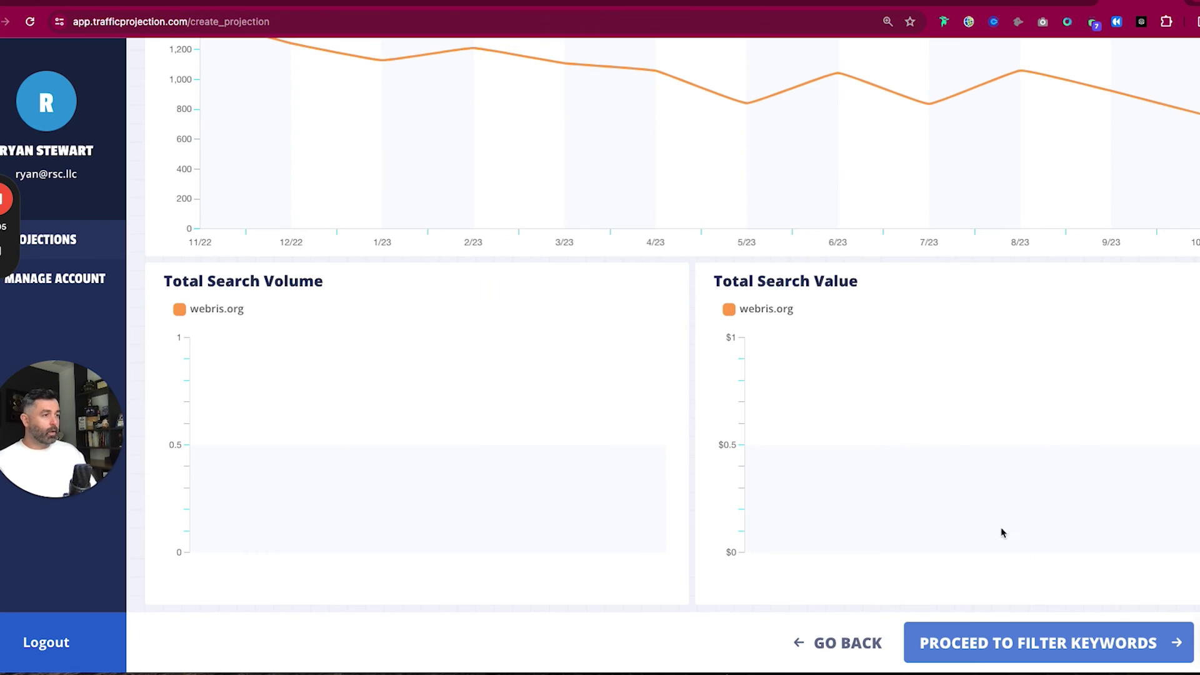
scroll(992, 522, "up", 5)
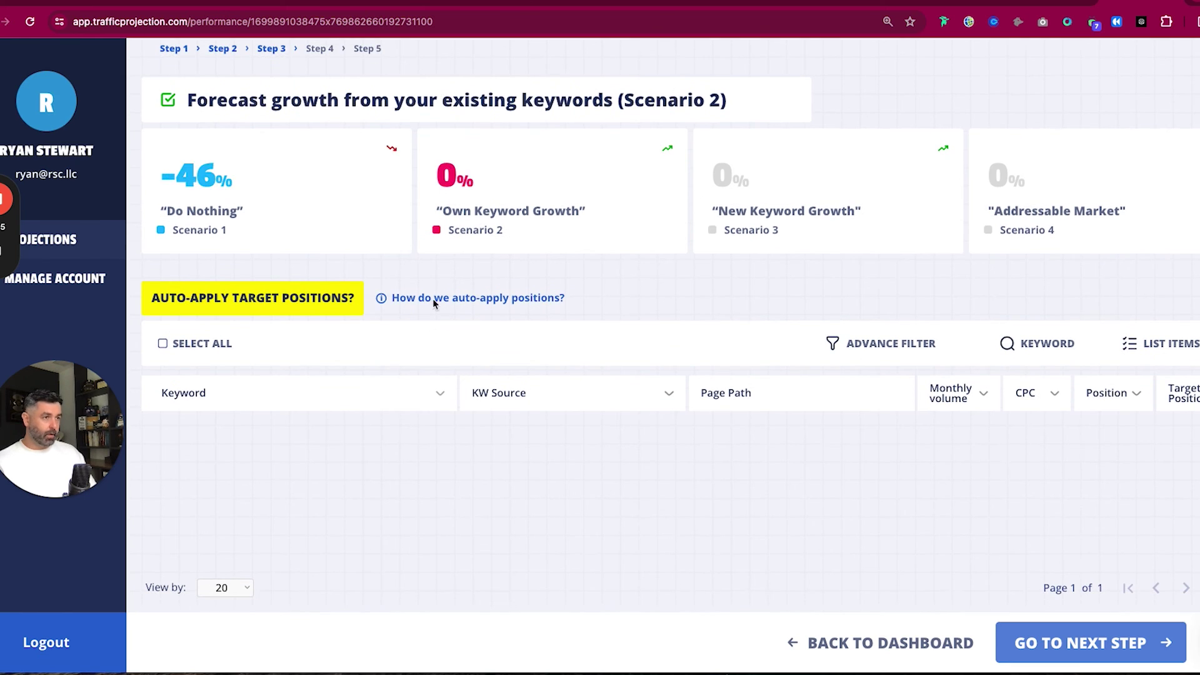
scroll(313, 407, "down", 3)
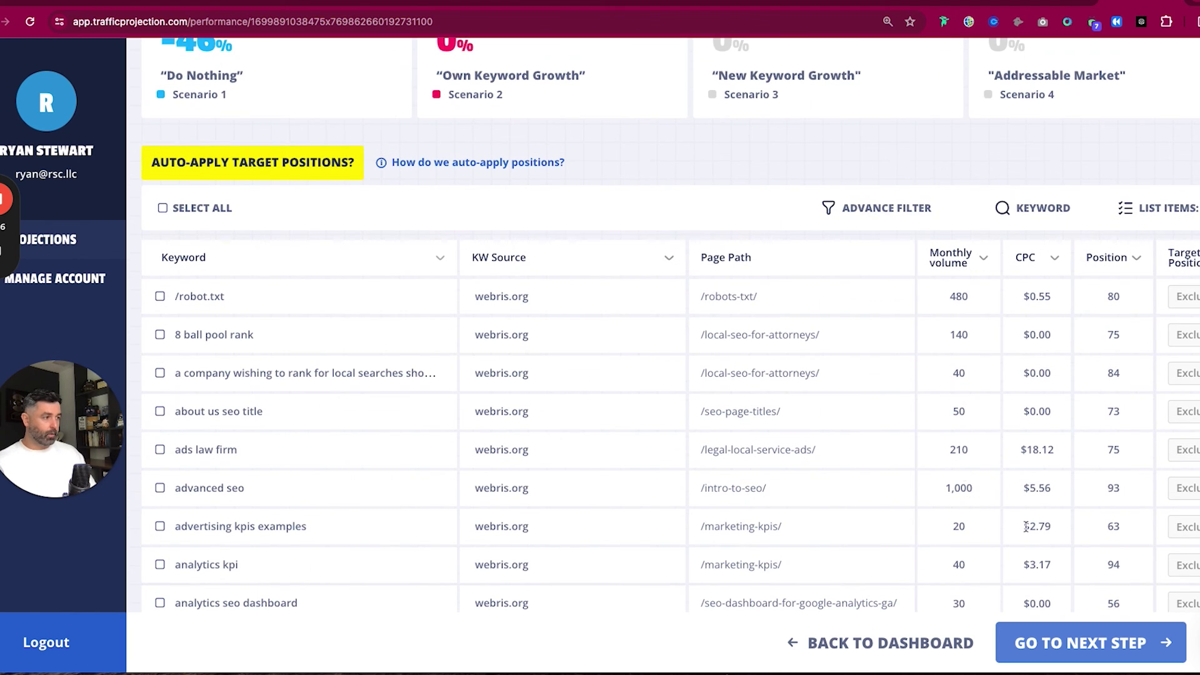
left_click(1043, 628)
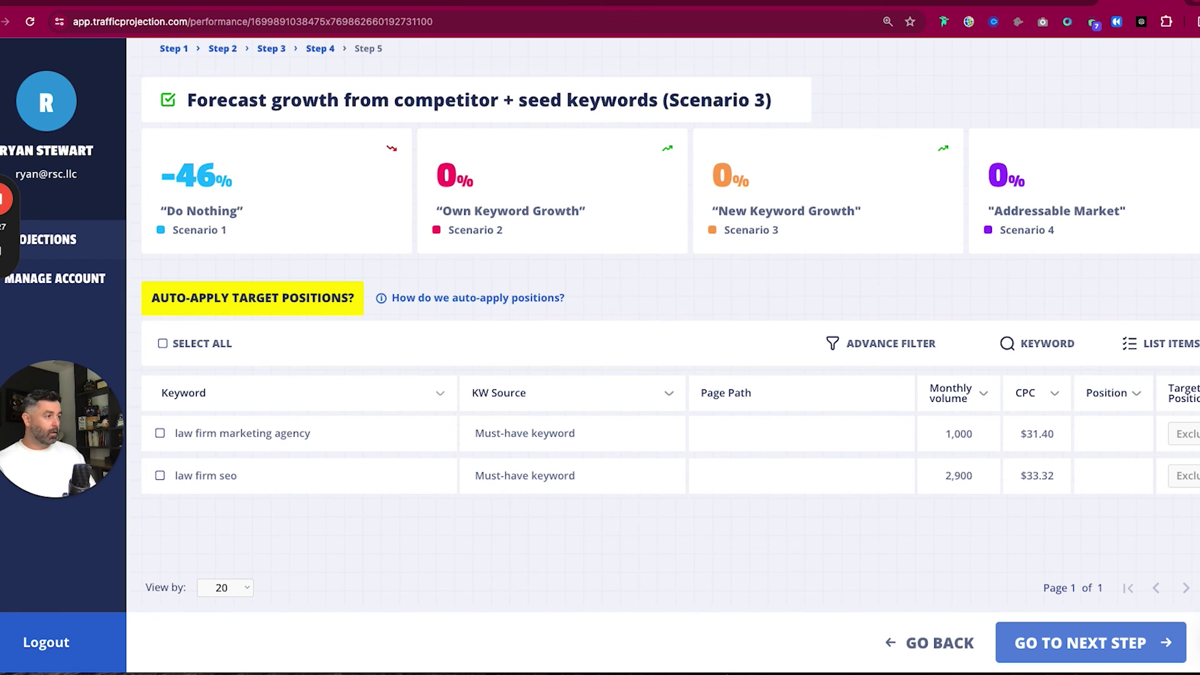
left_click(1188, 475)
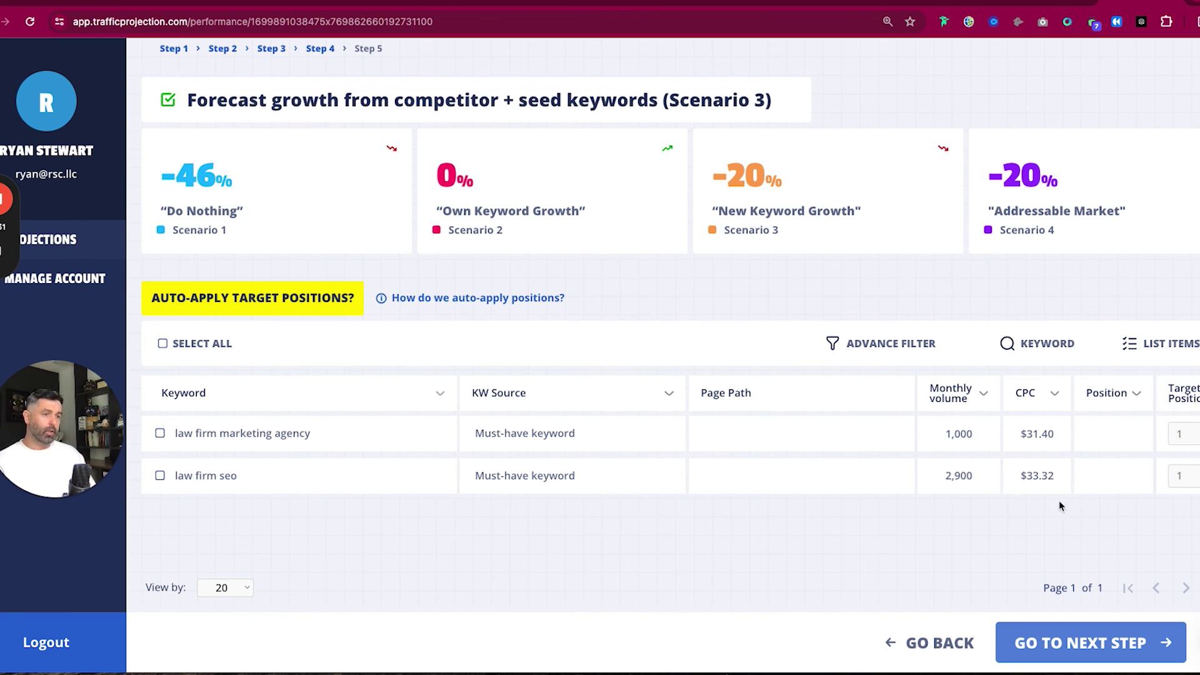
left_click(1115, 656)
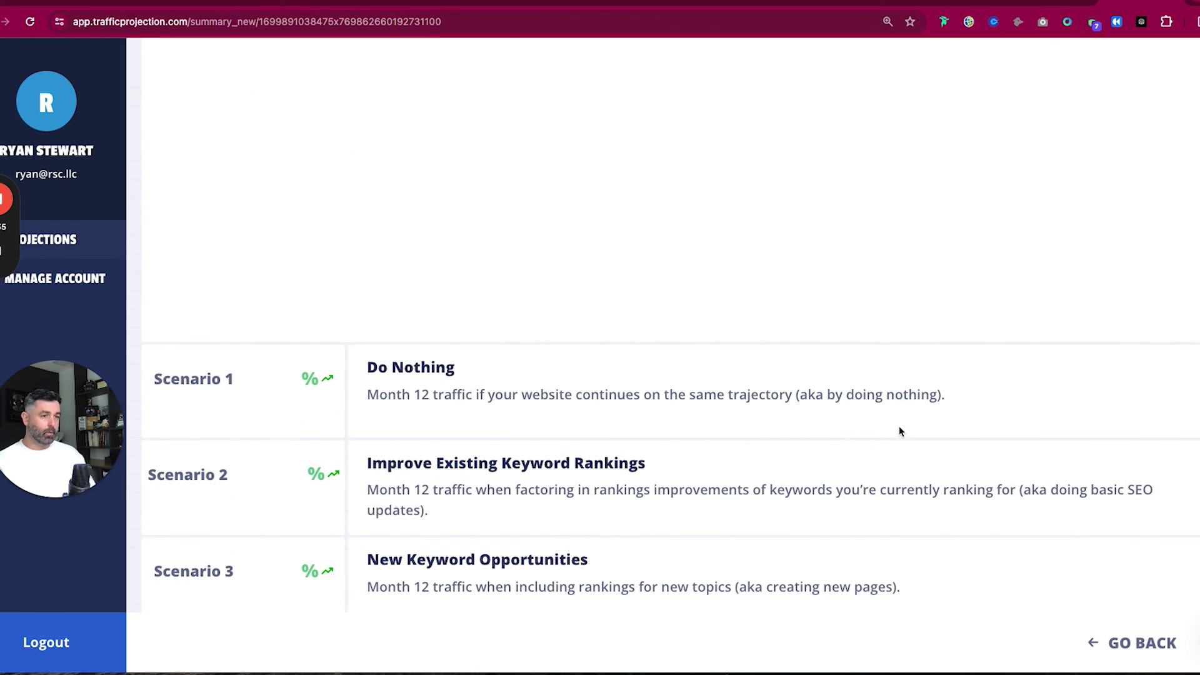
scroll(914, 417, "down", 1)
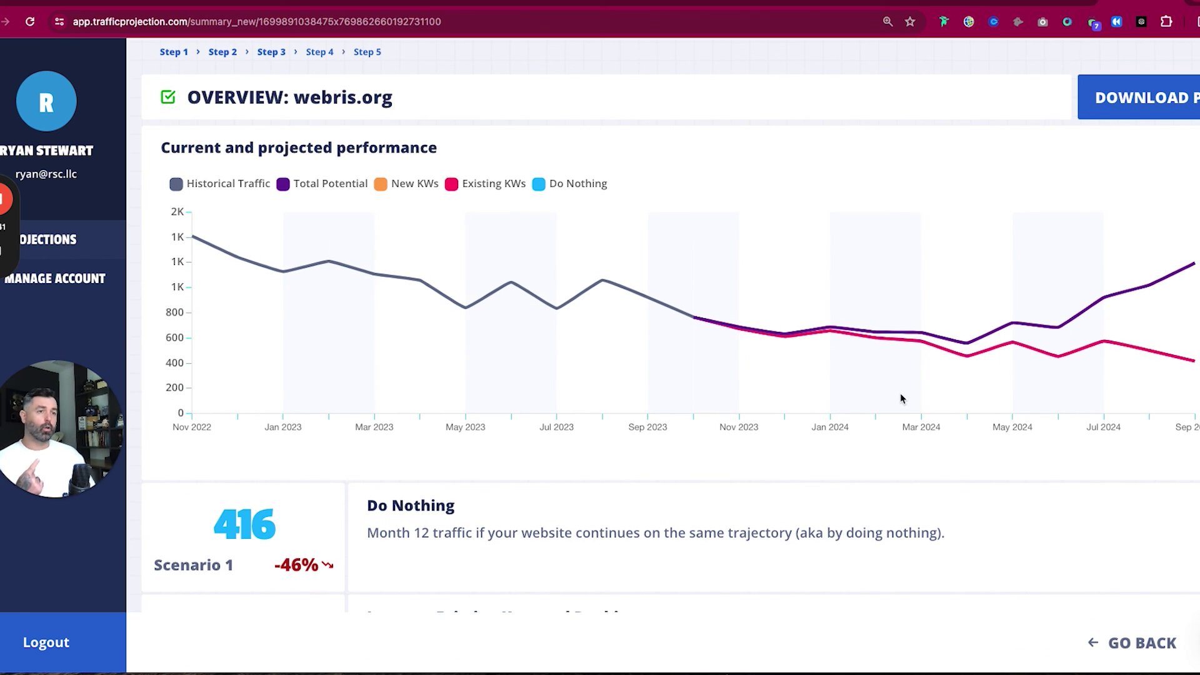
scroll(886, 386, "down", 3)
scroll(886, 382, "down", 2)
scroll(886, 383, "up", 5)
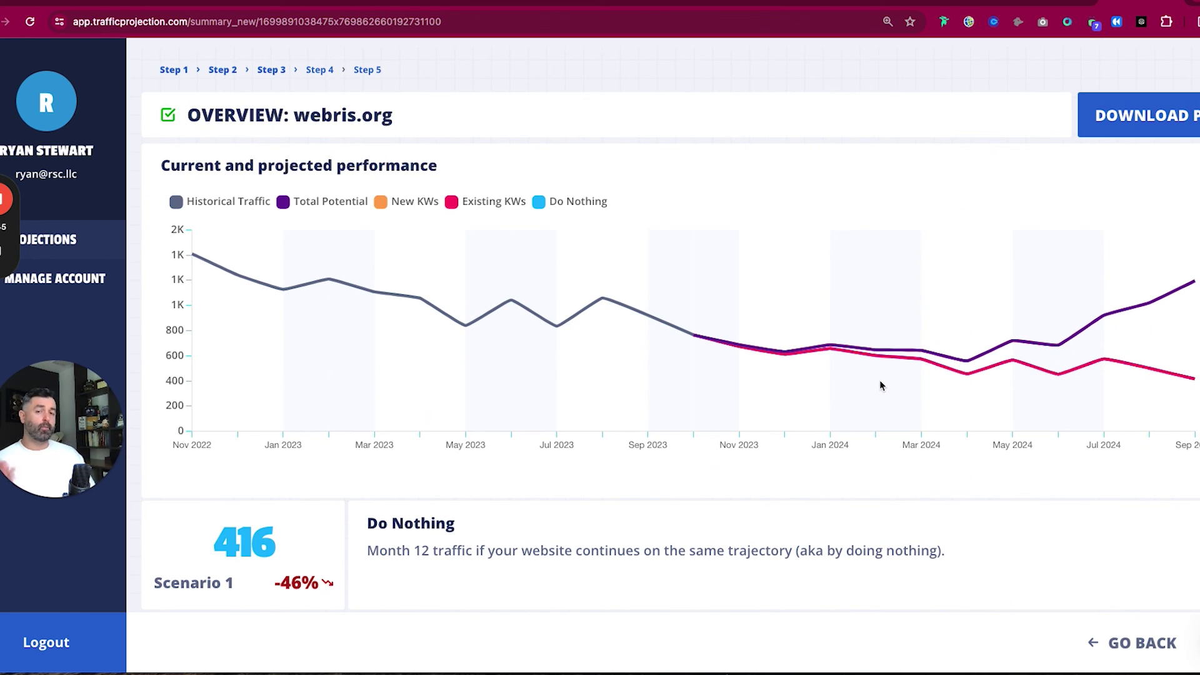
scroll(869, 375, "down", 7)
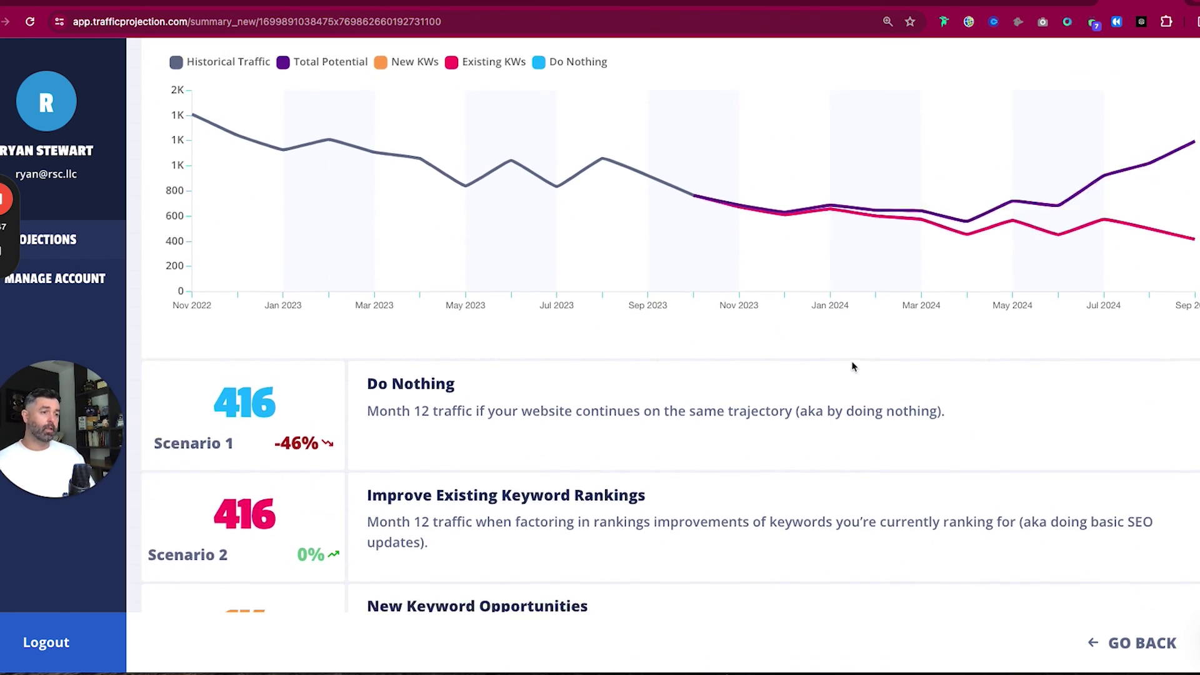
scroll(852, 364, "down", 10)
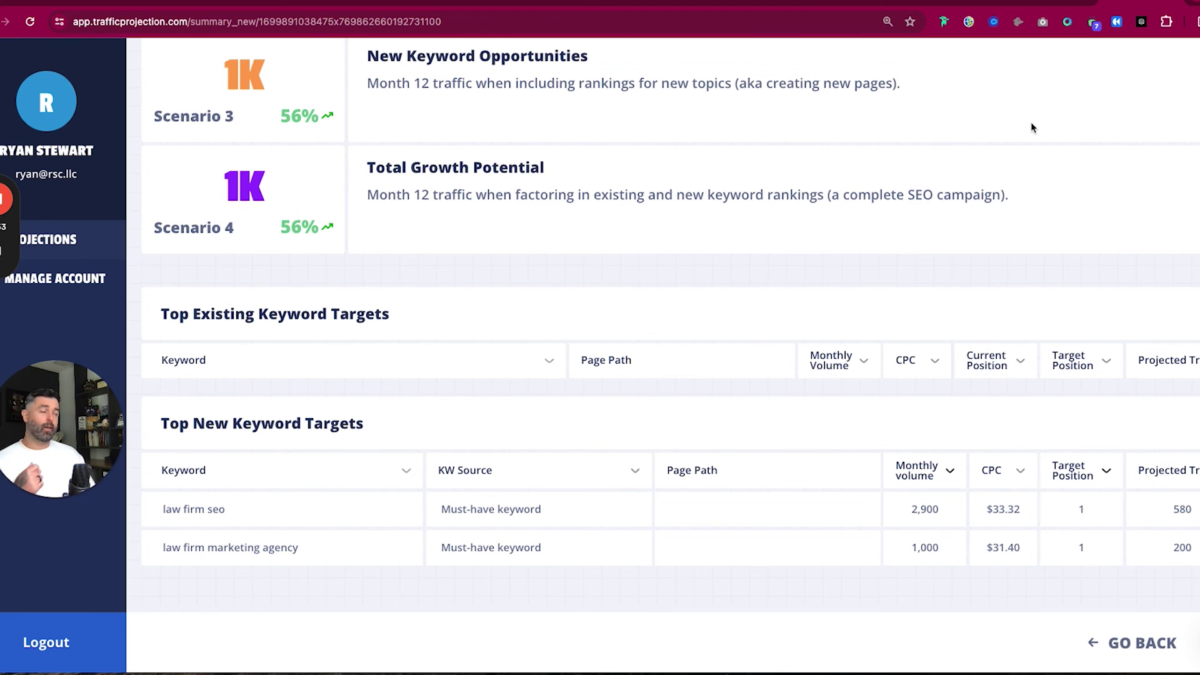
scroll(1030, 127, "up", 17)
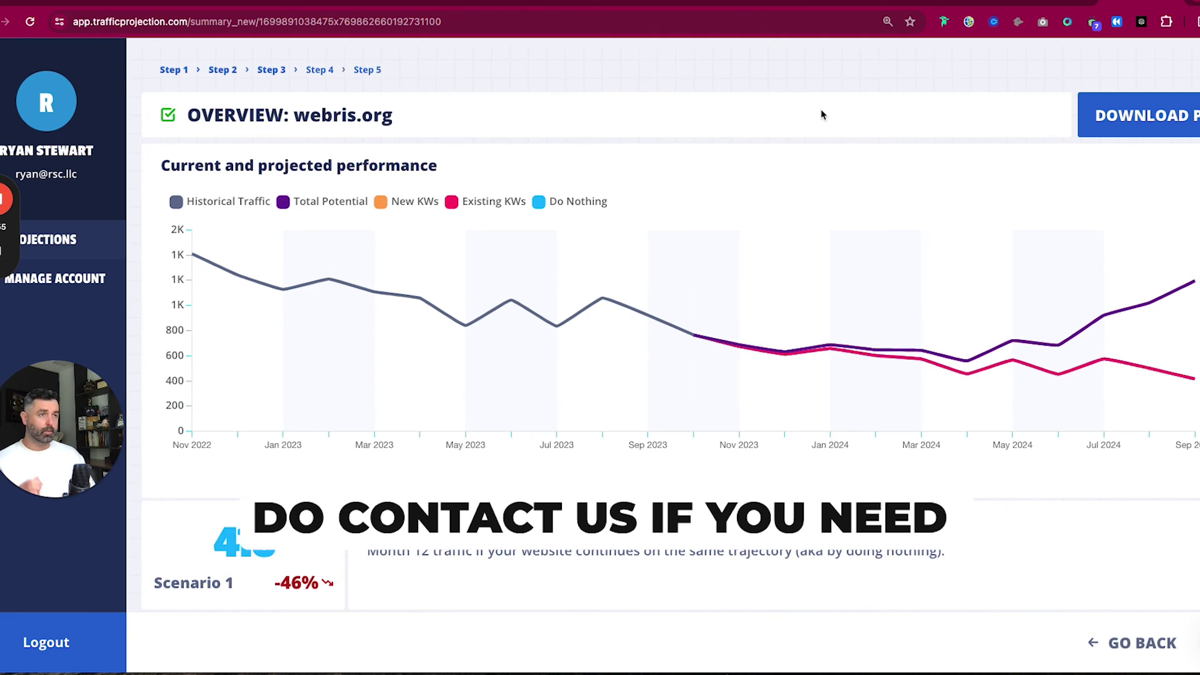